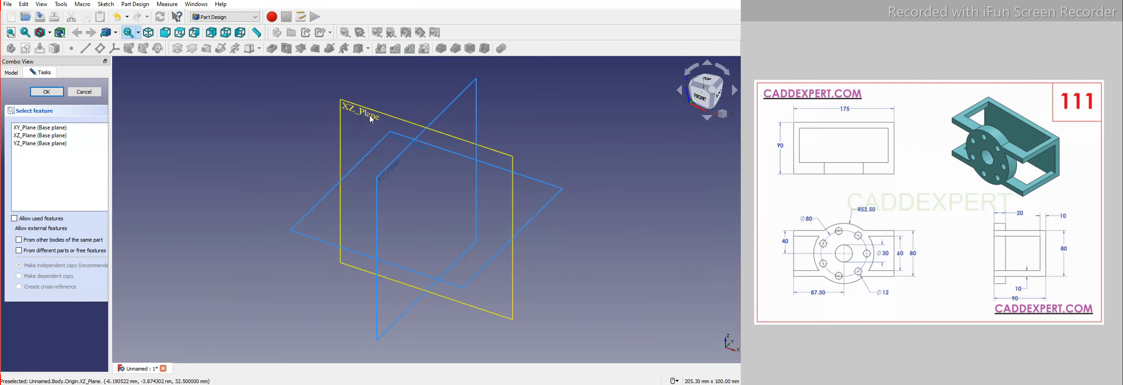
Start a new sketch on the XZ base plane.
click(373, 115)
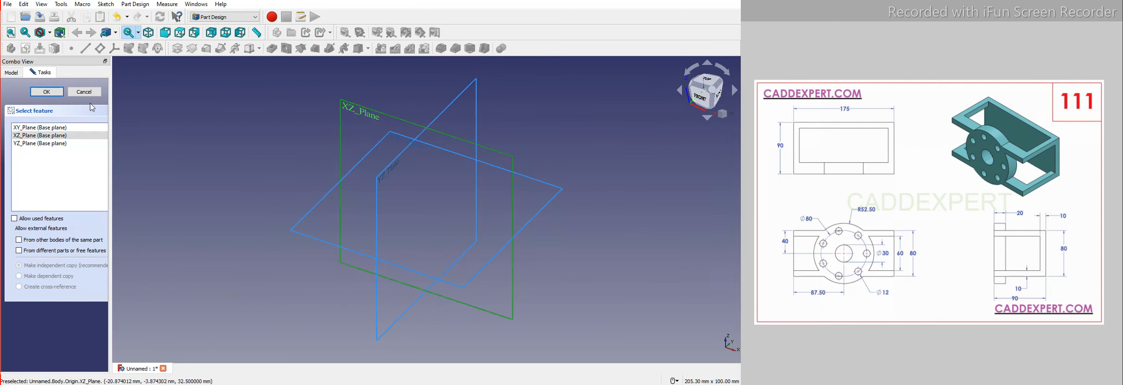
click(47, 92)
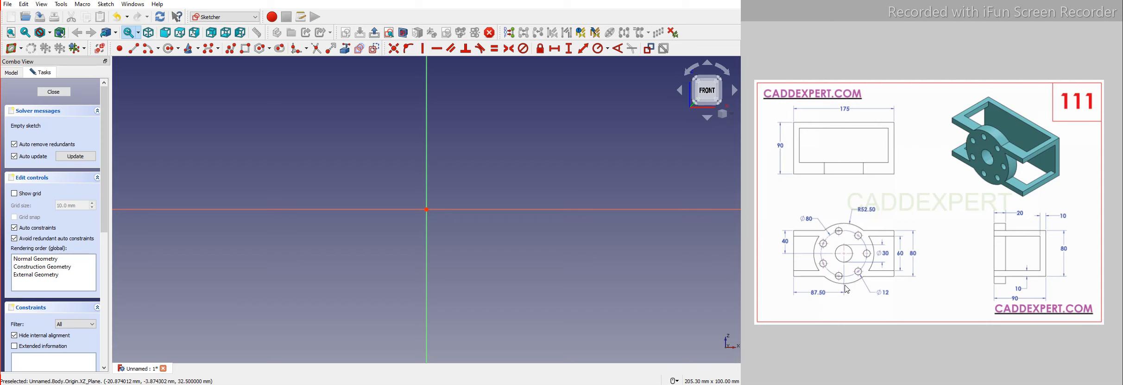
Check the doubled 52.5 radius in the calculator over the reference drawing and minimize the calculator.
key(alt+Tab)
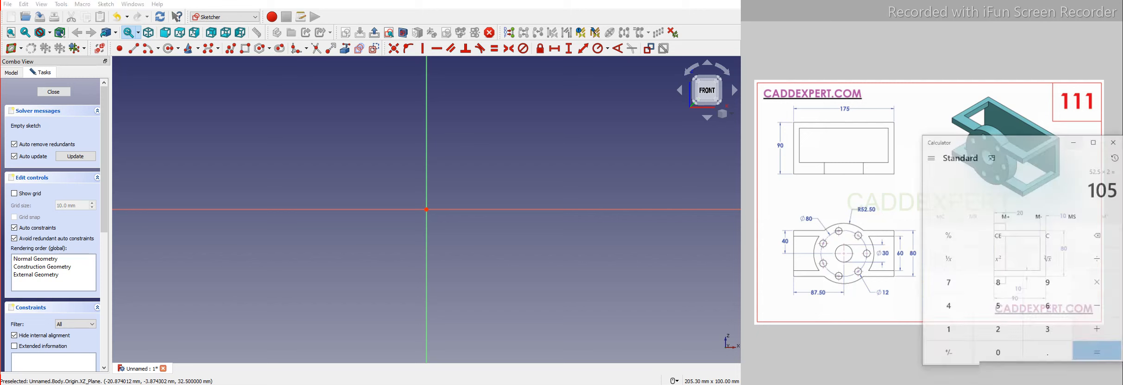
drag(1050, 117, 941, 243)
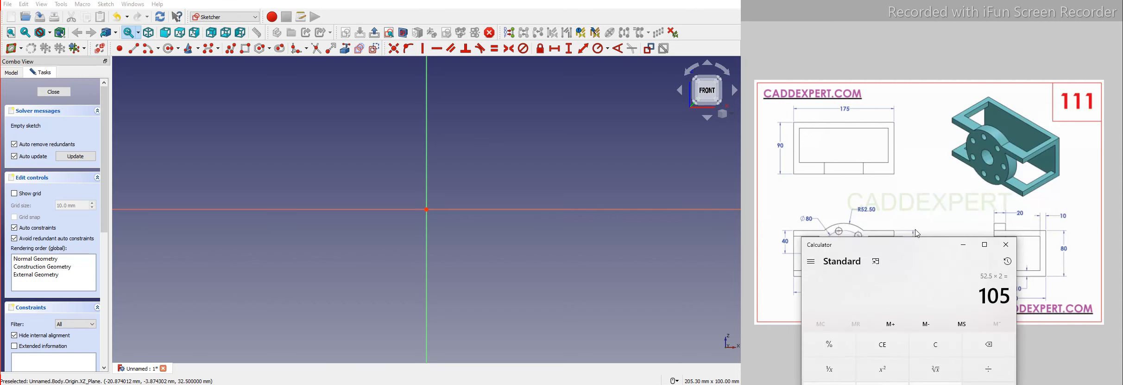
click(870, 220)
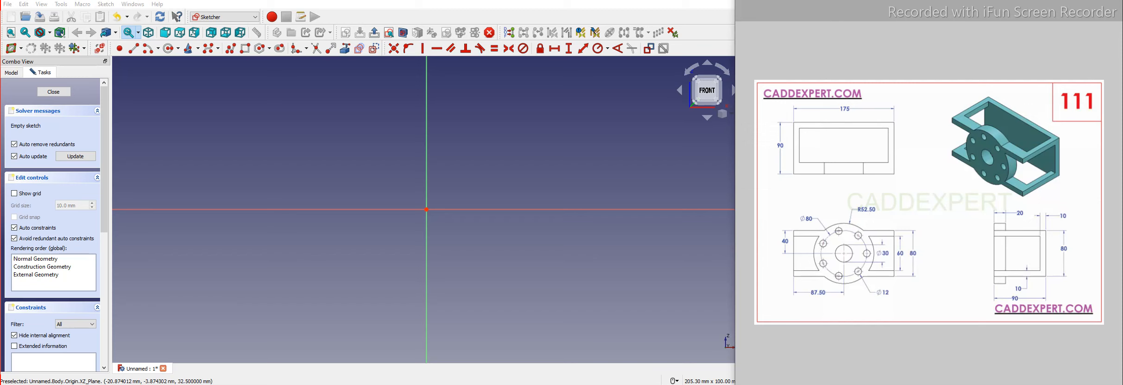
key(alt+Tab)
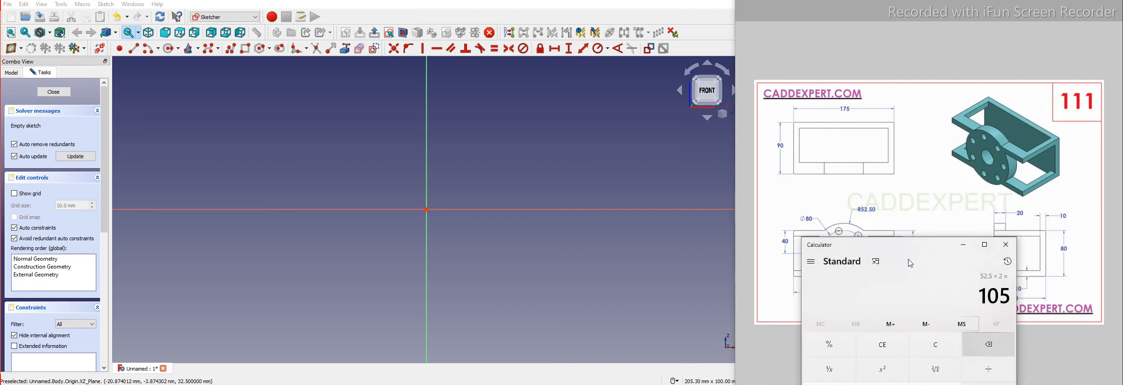
click(964, 245)
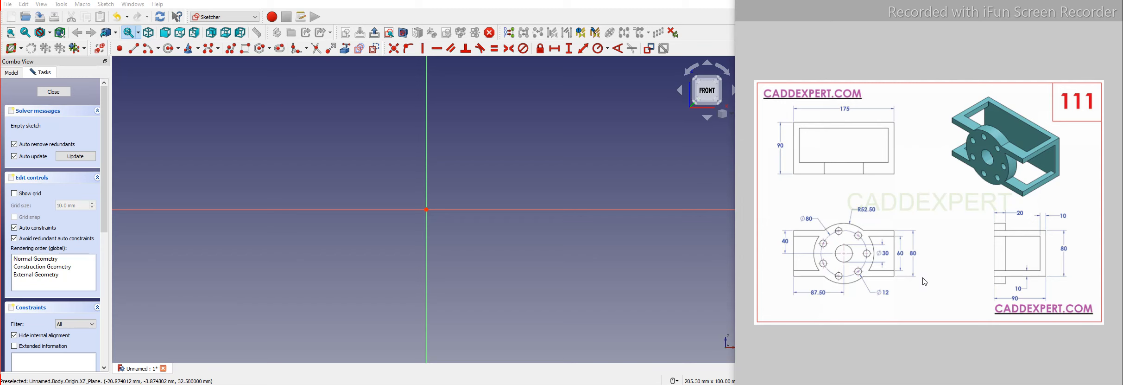
Mark the height, the 175 width, the centre and the outline on the reference drawing to study them, and clear the ink.
drag(923, 277, 920, 228)
drag(854, 112, 836, 112)
drag(845, 253, 842, 253)
drag(794, 229, 797, 231)
drag(791, 255, 903, 250)
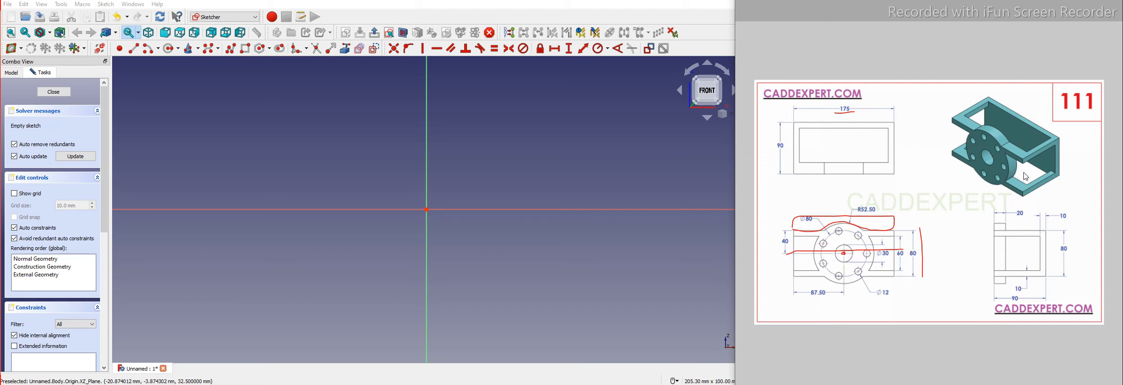
mouse_move(1022, 167)
mouse_down()
mouse_move(1033, 182)
mouse_move(1022, 182)
mouse_up()
drag(948, 136, 961, 131)
drag(1005, 112, 1011, 121)
mouse_move(849, 110)
mouse_down()
mouse_move(859, 236)
mouse_move(931, 248)
mouse_move(832, 260)
mouse_move(1020, 114)
mouse_up()
mouse_move(949, 145)
mouse_down()
mouse_move(1009, 124)
mouse_move(1038, 182)
mouse_move(1030, 175)
mouse_up()
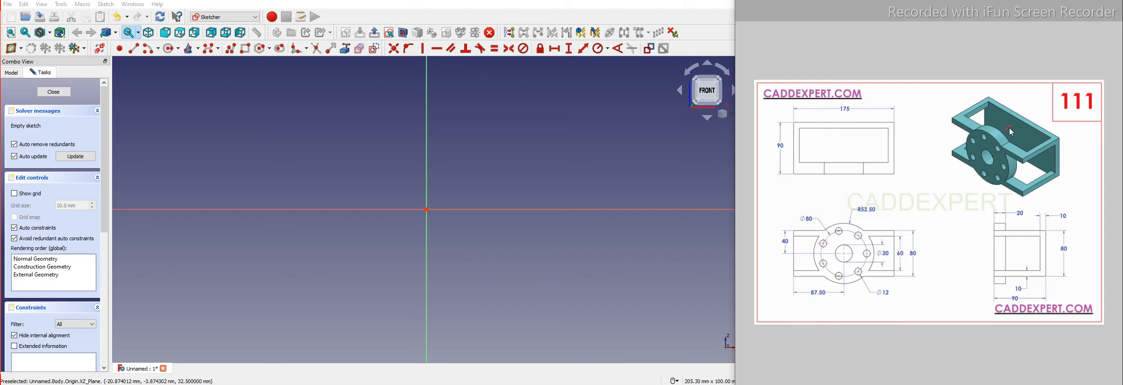
Sketch a rectangle about 121 mm wide and 64 mm high around the origin.
click(245, 49)
click(242, 129)
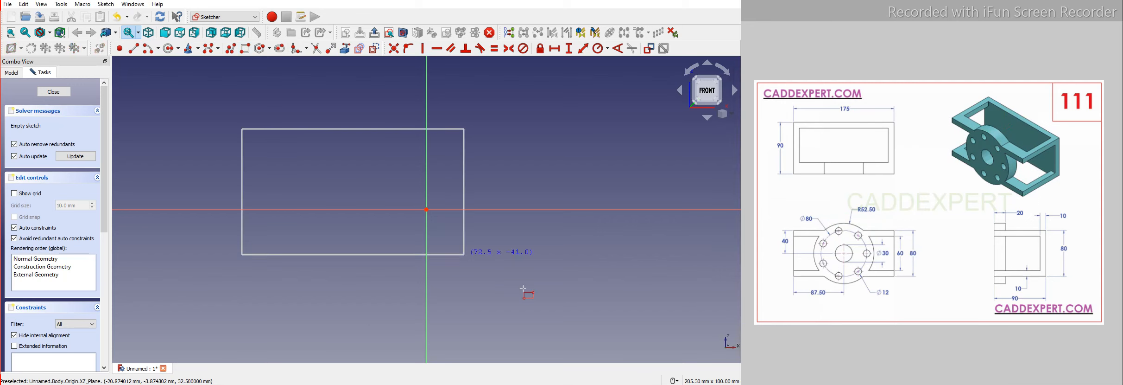
click(614, 325)
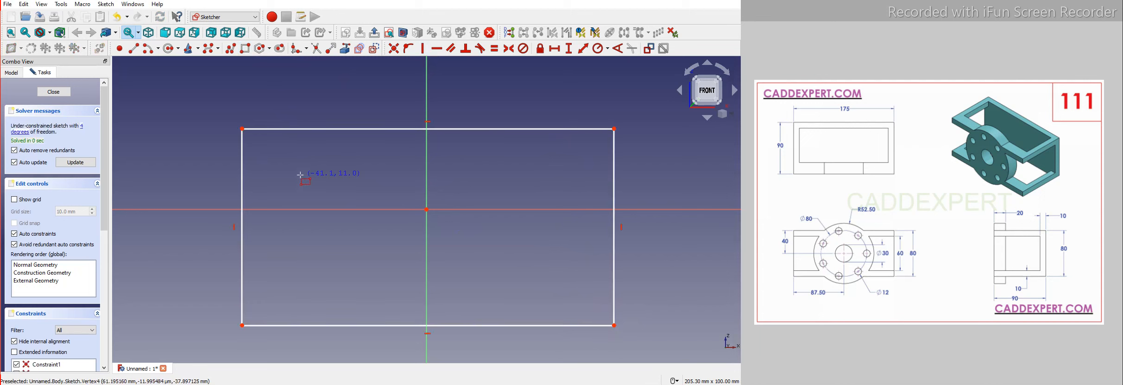
Constrain the rectangle's left edge to a vertical length of 105 mm.
click(242, 171)
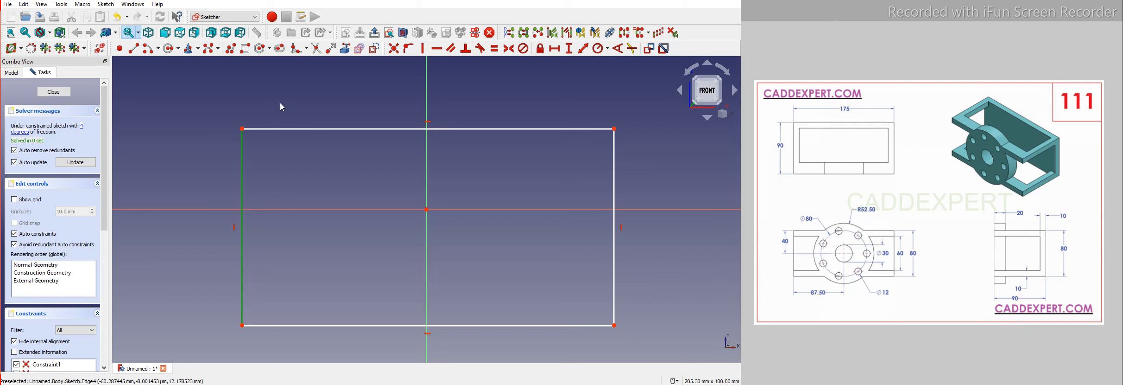
click(569, 48)
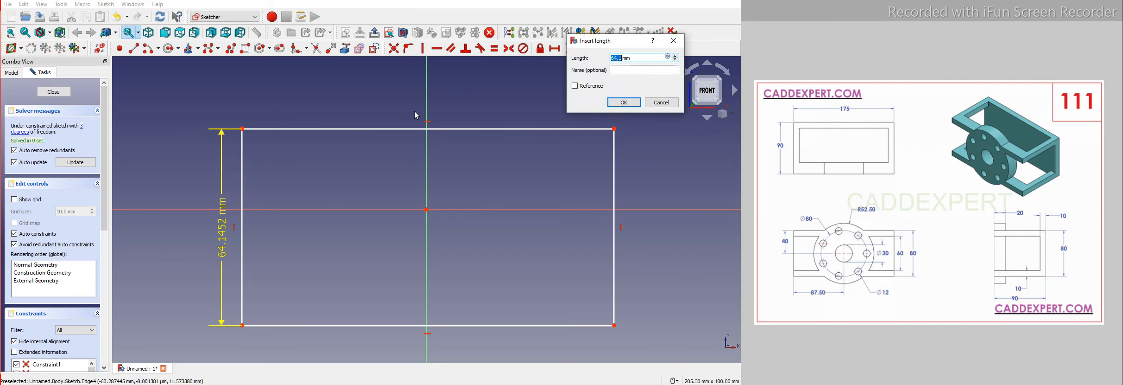
text(105)
key(Return)
scroll(338, 248, down, 3)
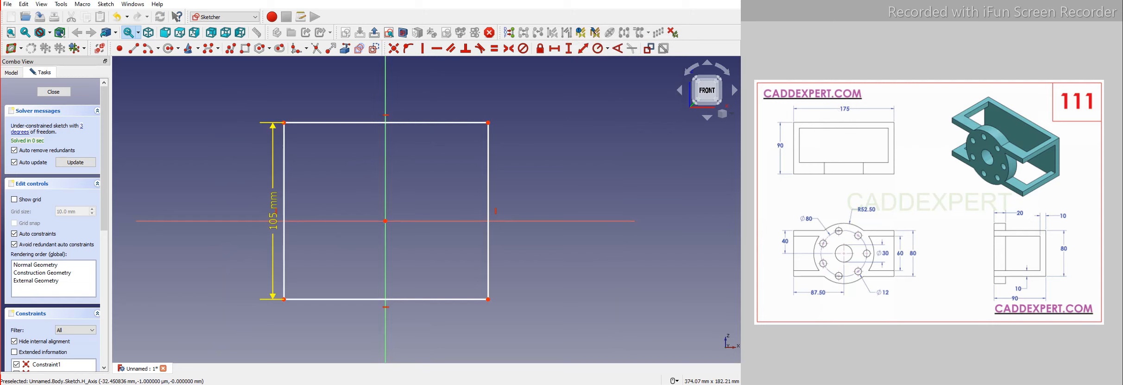
Set the rectangle's horizontal width to 175 mm and move the height dimension farther out from the left edge.
click(879, 31)
drag(850, 110, 866, 102)
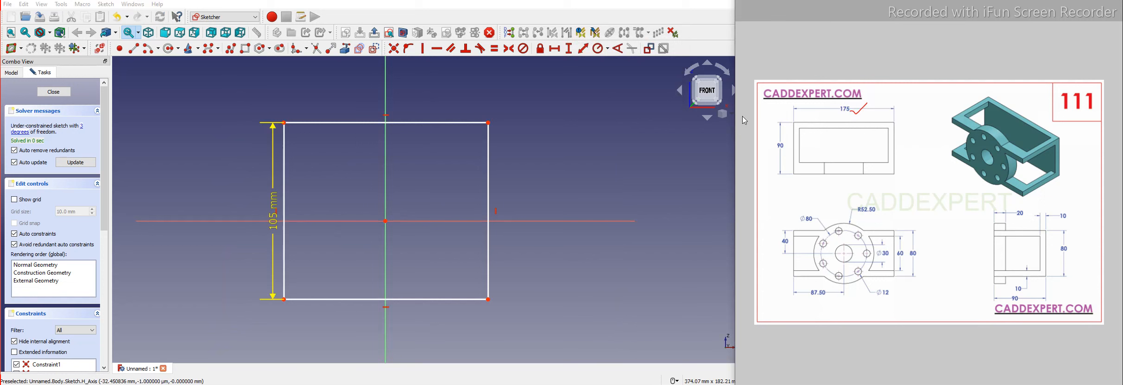
click(356, 122)
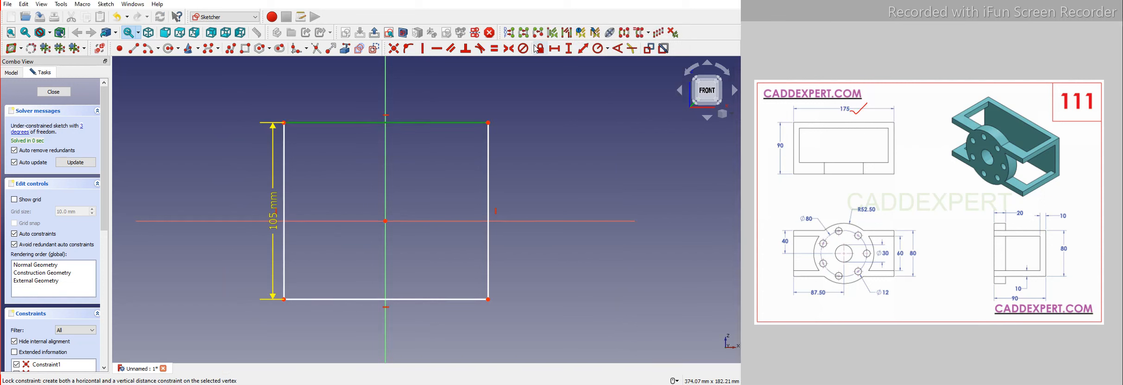
click(555, 49)
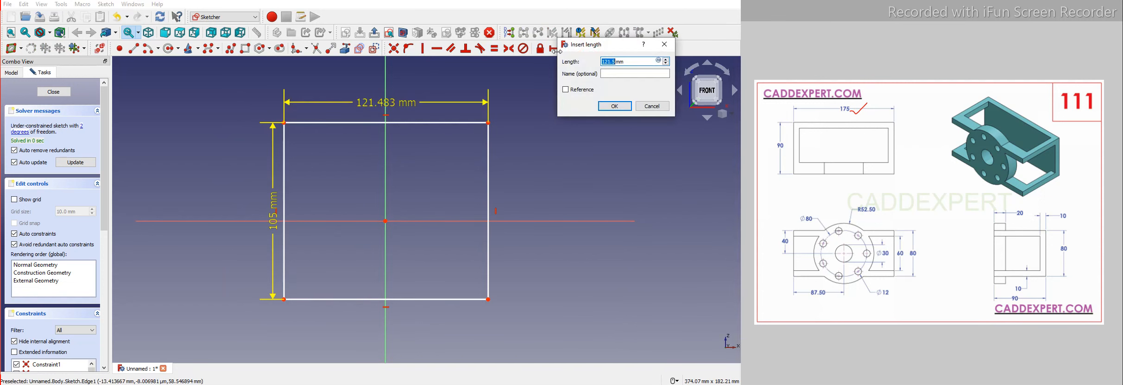
text(175)
key(Return)
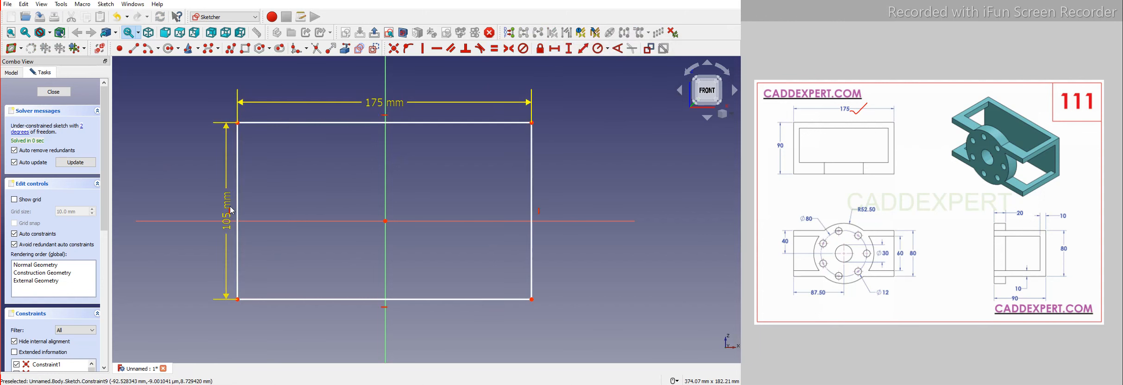
drag(213, 207, 181, 208)
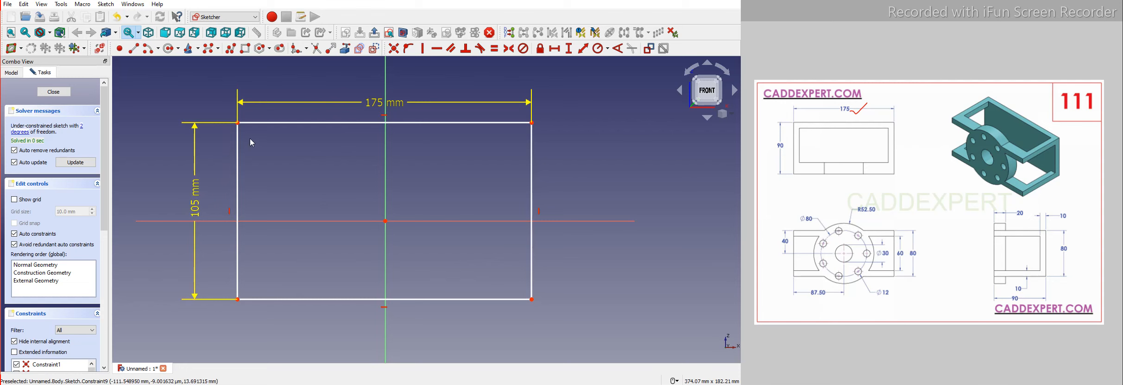
Make the left corners symmetric about the horizontal axis and the upper corners symmetric about the vertical axis, and close the sketch.
click(238, 123)
click(238, 299)
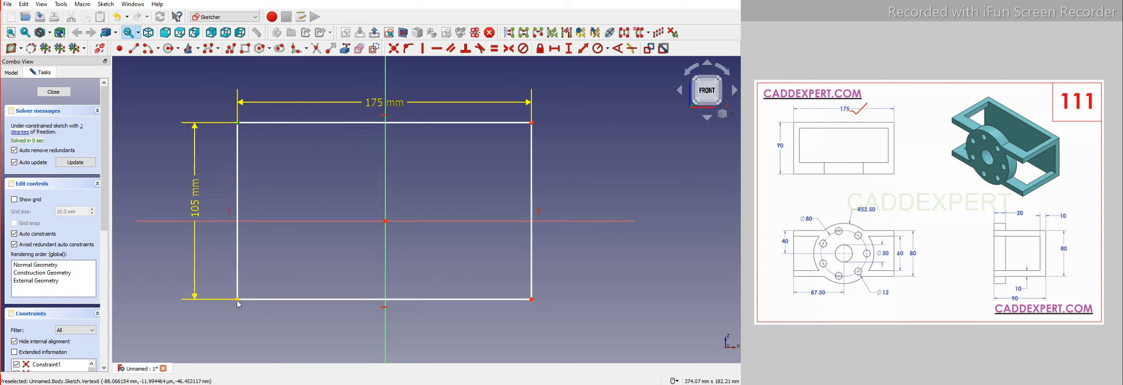
click(296, 221)
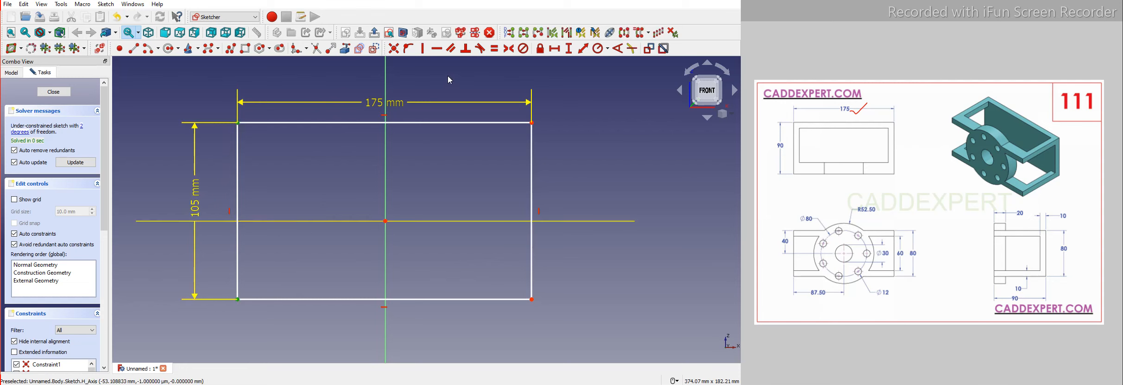
click(509, 48)
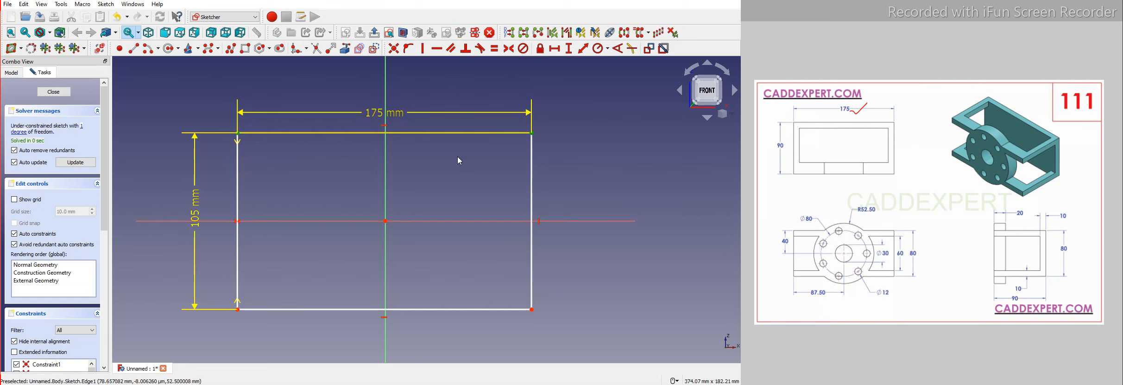
click(460, 87)
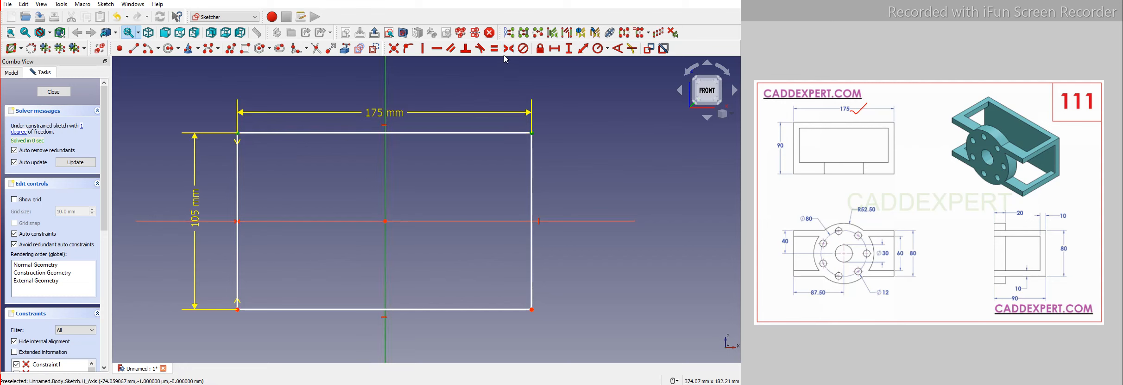
click(509, 48)
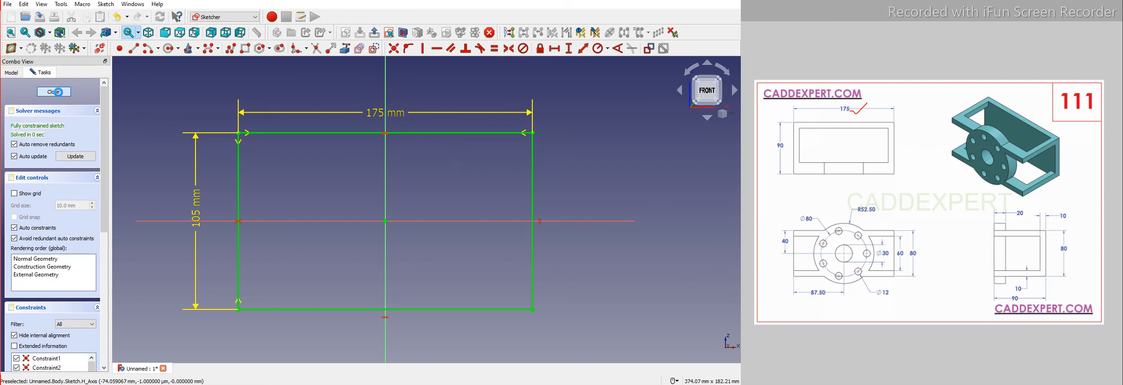
click(53, 92)
Pad the rectangle sketch 90 mm symmetric to the plane, using the depth marked on the reference drawing.
scroll(342, 223, down, 3)
click(178, 50)
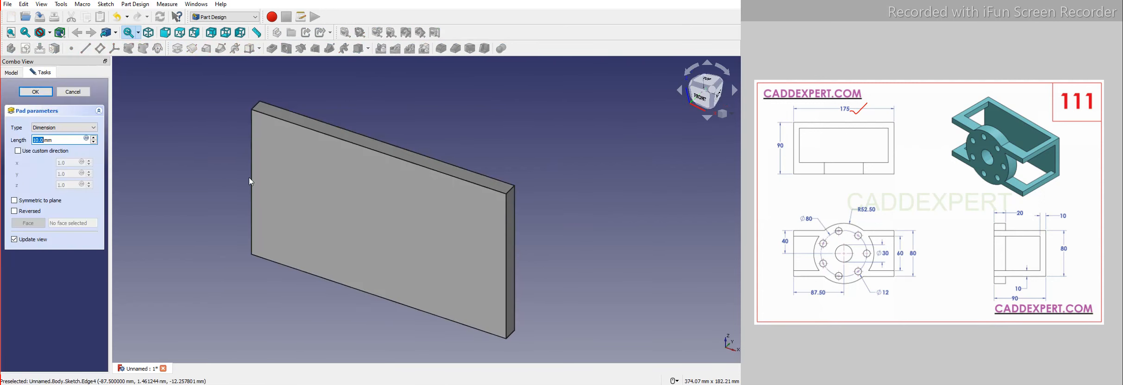
click(780, 148)
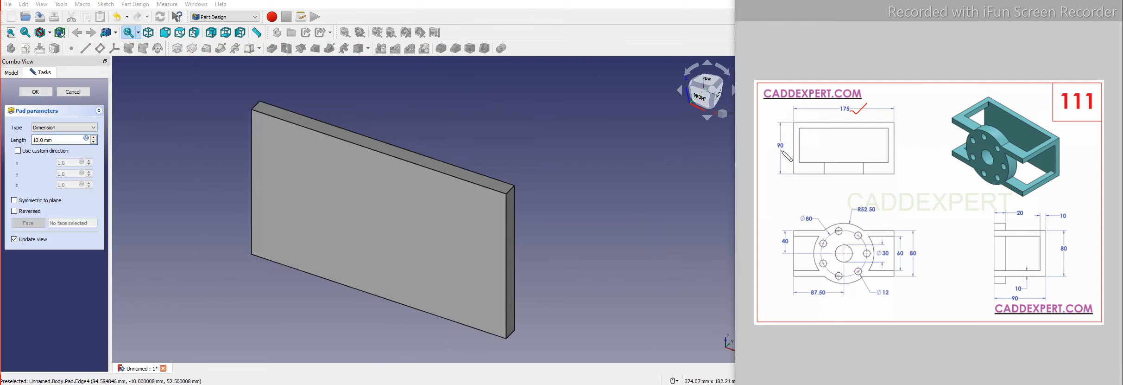
click(887, 0)
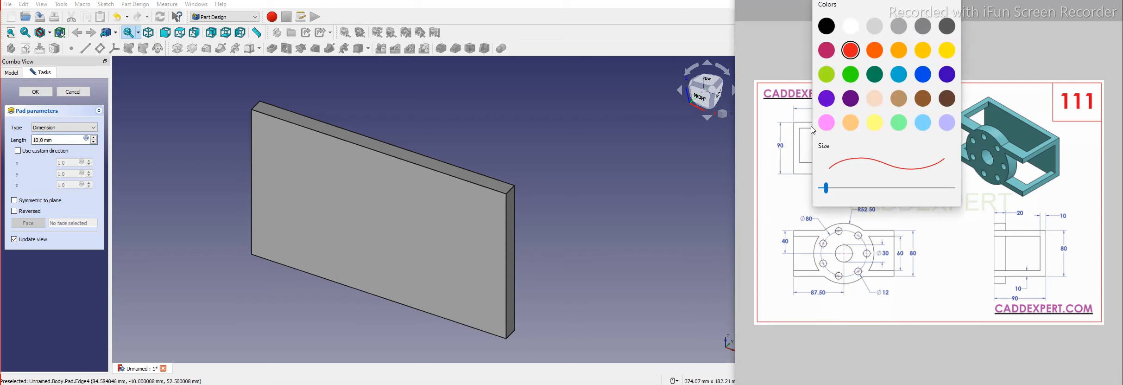
click(769, 141)
mouse_move(778, 142)
mouse_down()
mouse_move(783, 154)
mouse_move(776, 136)
mouse_up()
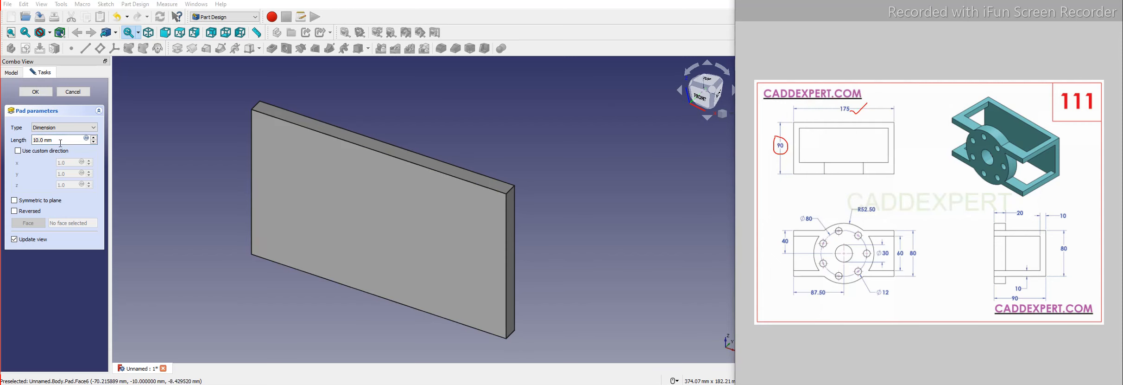
drag(62, 140, 5, 142)
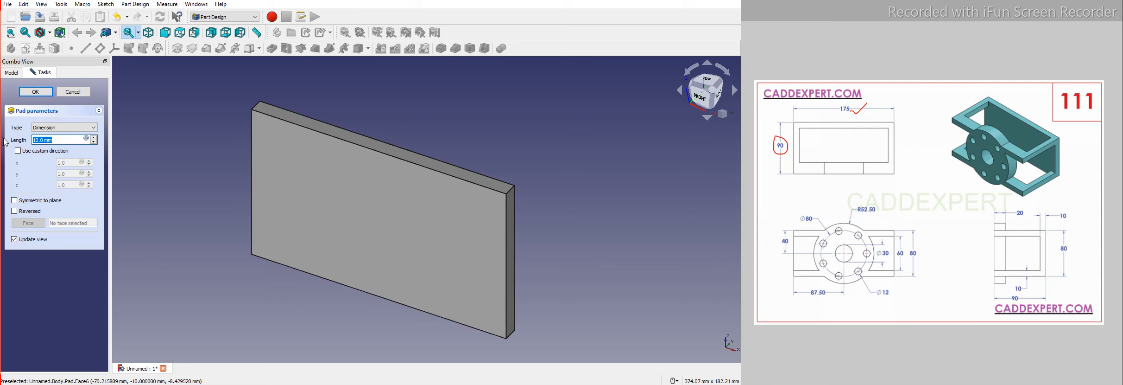
text(90)
click(14, 200)
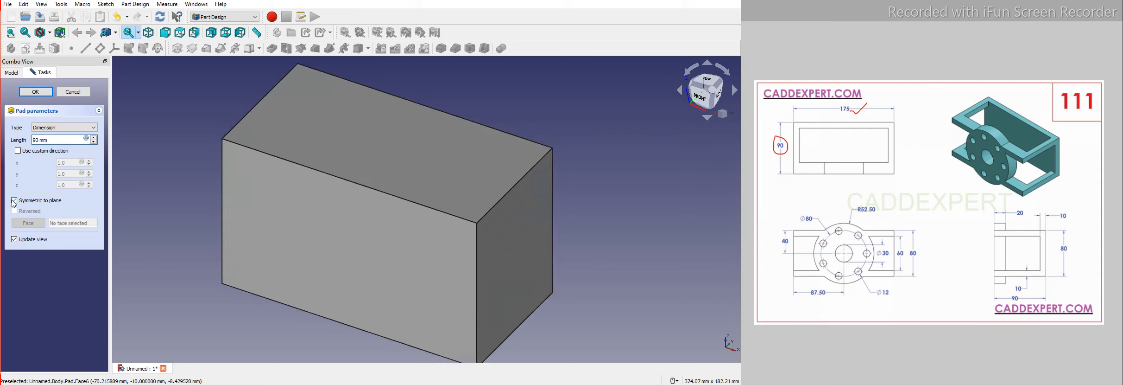
click(47, 93)
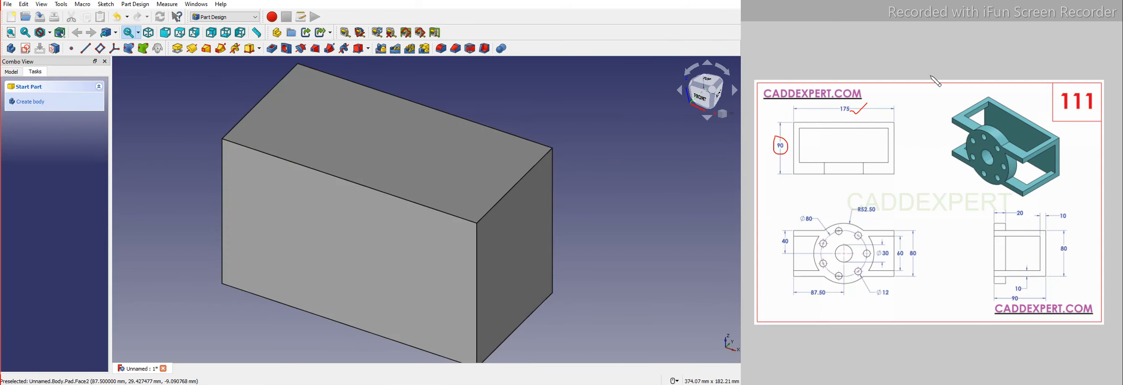
Erase the red marks around the 175 and 90 dimensions on the reference drawing.
drag(871, 99, 858, 113)
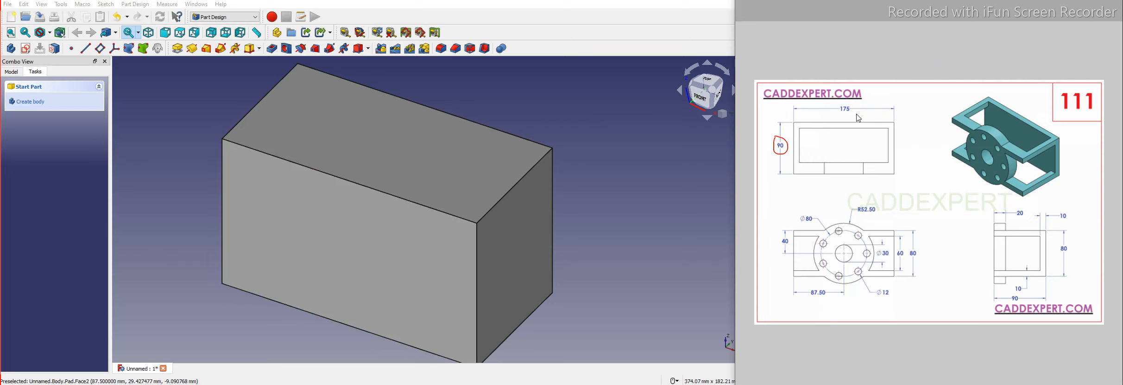
drag(783, 143, 776, 149)
scroll(262, 171, down, 2)
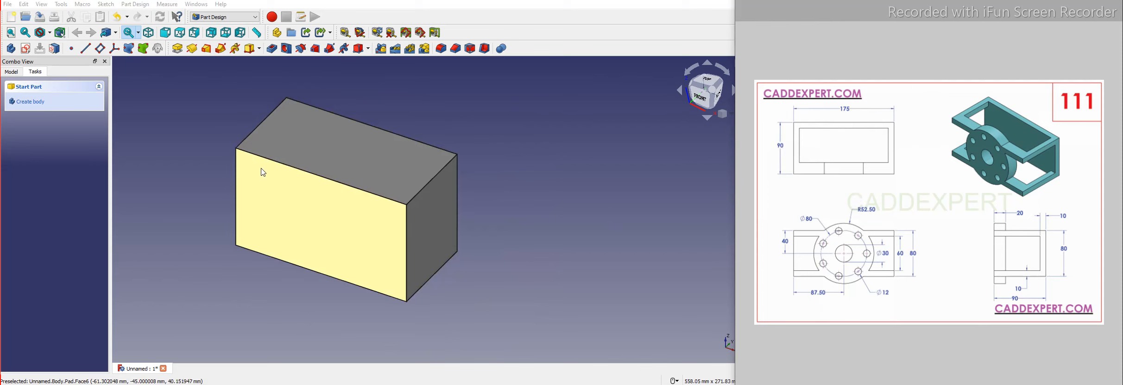
Outline in red the strip above the bracket's top profile in the front view of the reference drawing.
click(295, 213)
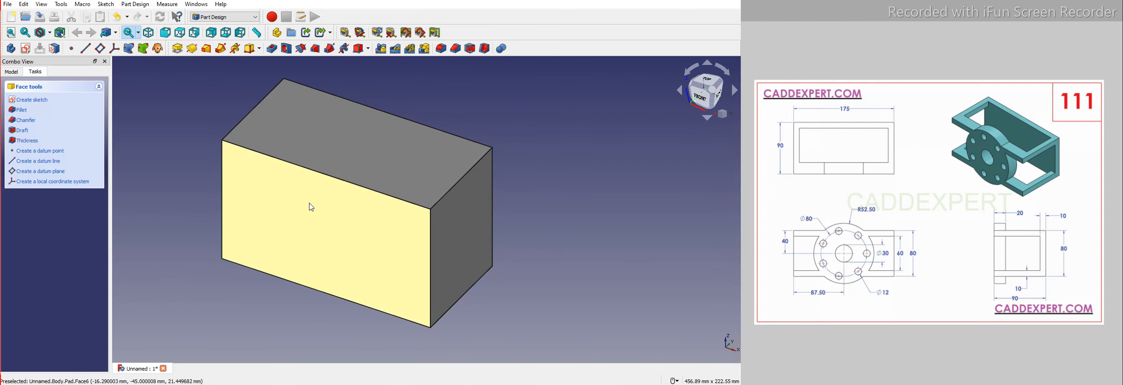
click(795, 229)
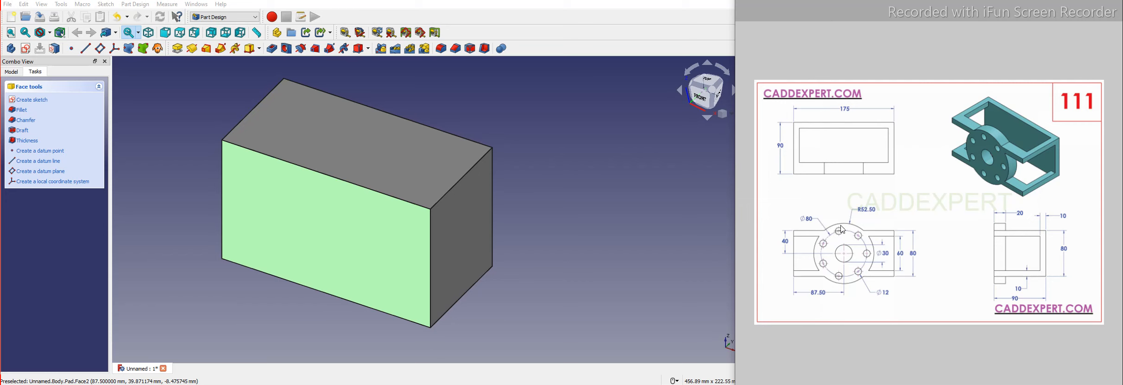
mouse_move(841, 226)
mouse_down()
mouse_move(884, 231)
mouse_move(895, 219)
mouse_up()
drag(795, 221, 796, 226)
drag(794, 221, 894, 221)
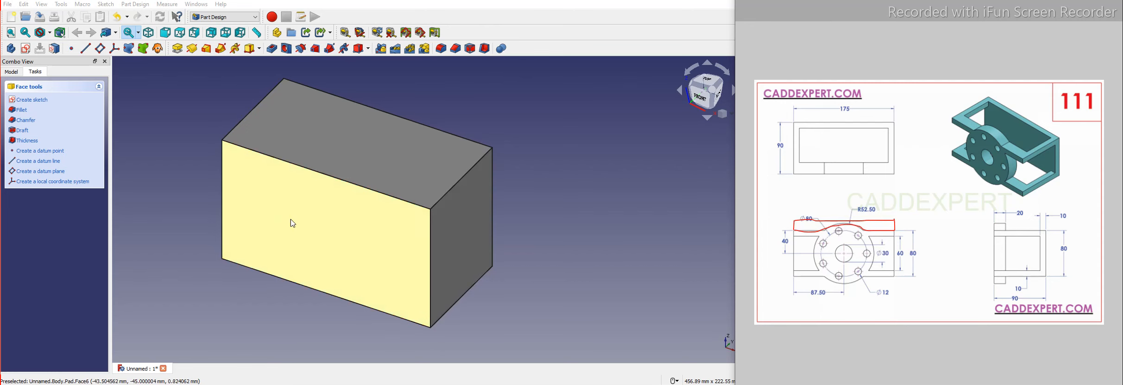
Start a sketch on the block's front face and draw a shallow three-point arc across the vertical axis near the upper edge.
click(319, 224)
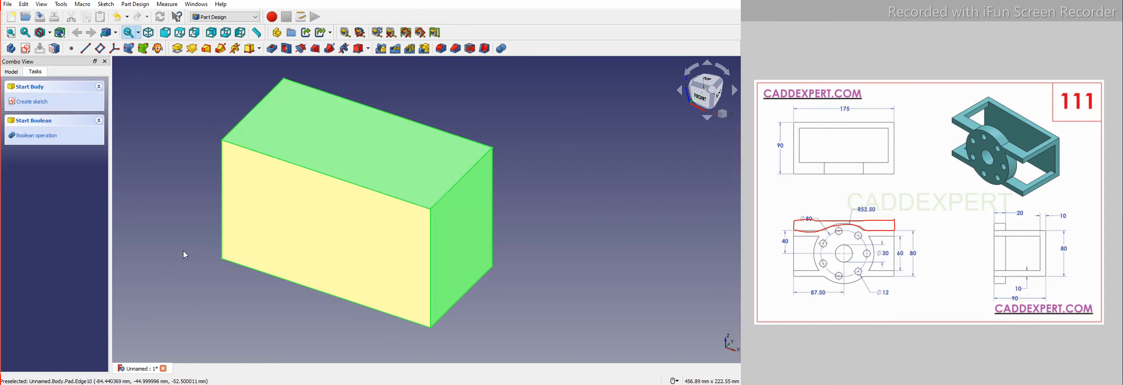
click(278, 221)
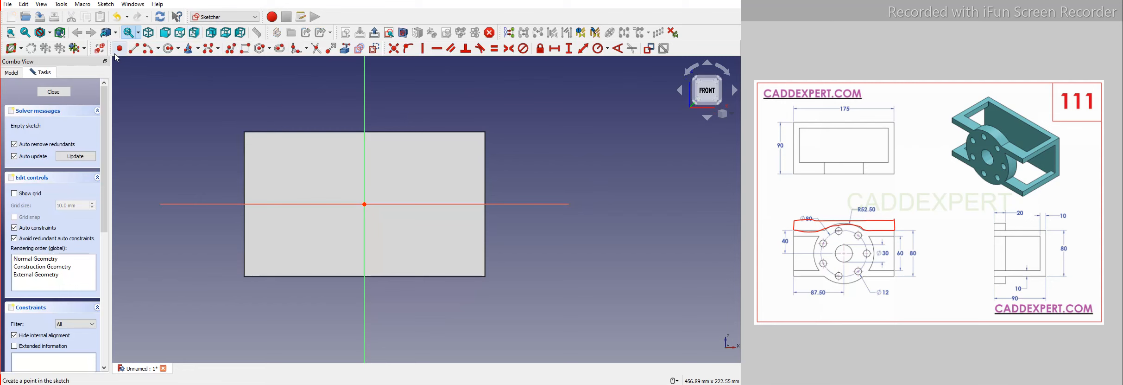
click(159, 49)
click(171, 73)
click(400, 155)
click(342, 147)
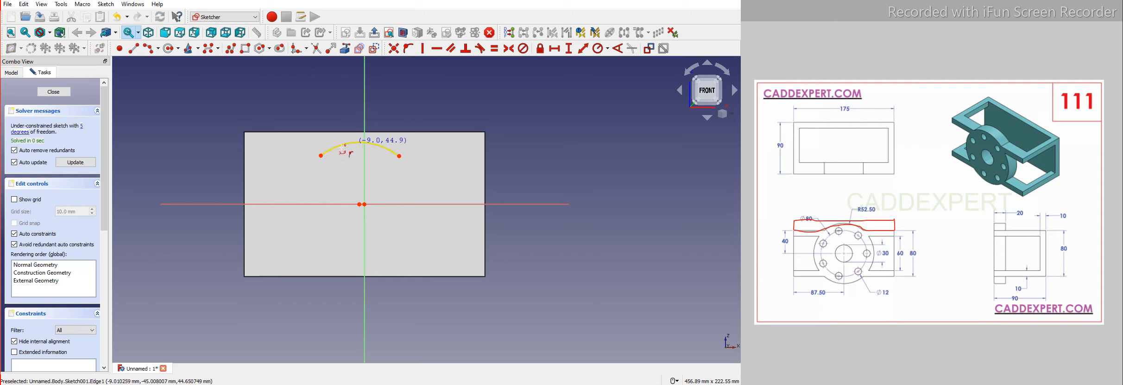
right_click(341, 173)
scroll(327, 175, up, 2)
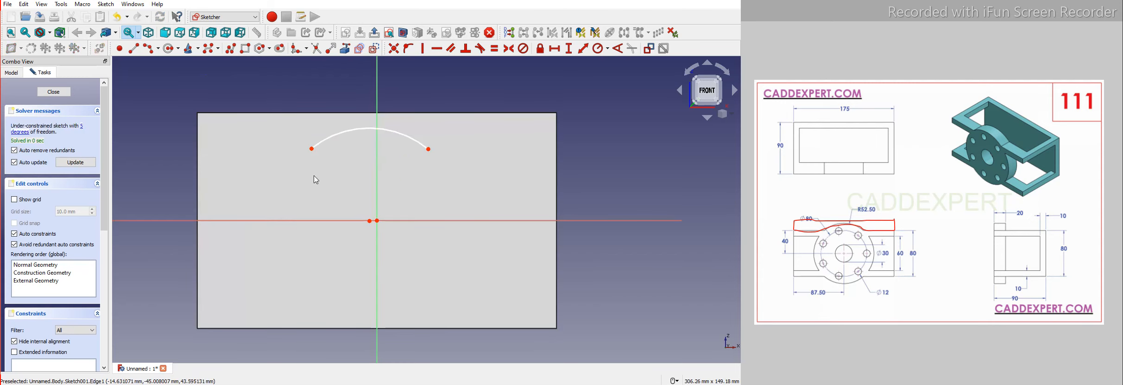
Make the arc's centre coincident with the sketch origin.
click(370, 221)
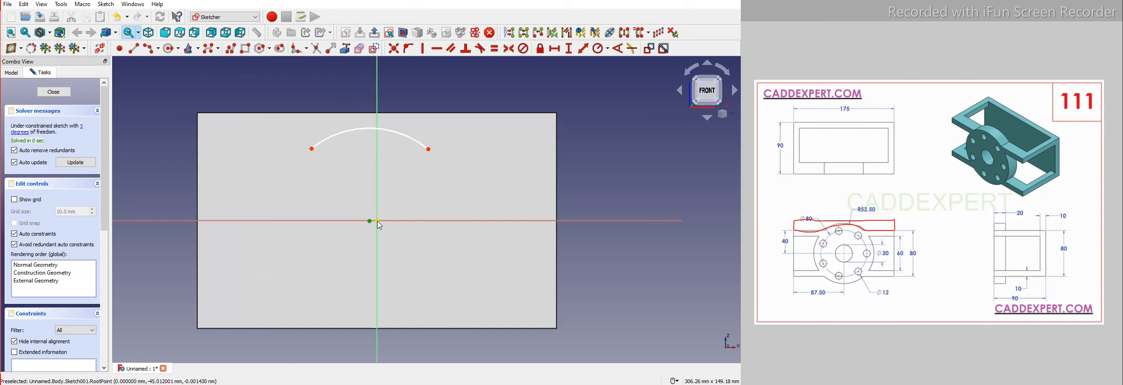
click(379, 221)
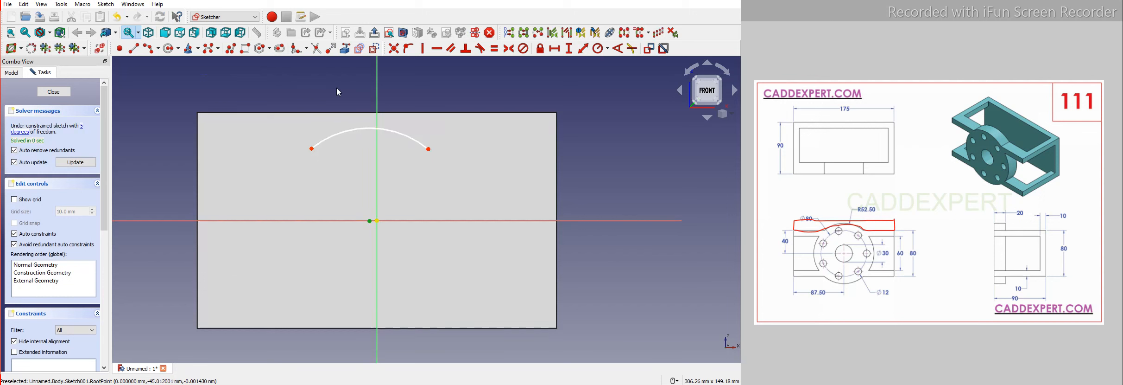
click(394, 49)
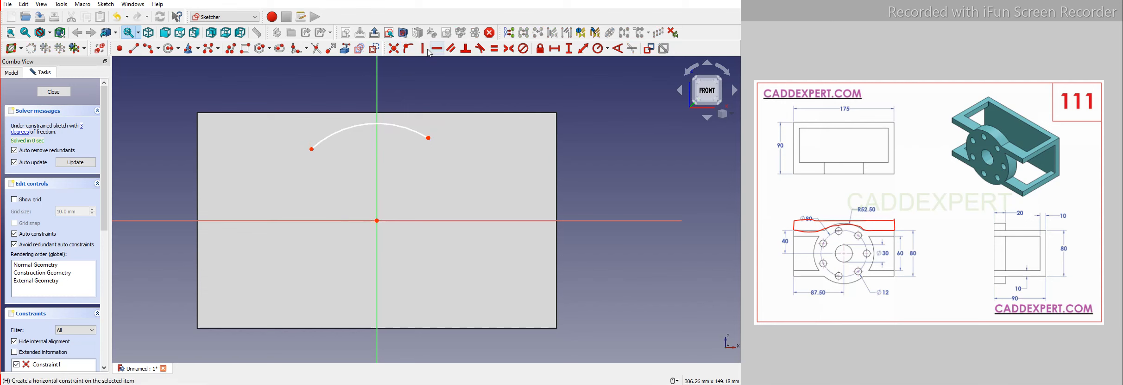
Draw a horizontal line outward from each end of the arc, stopping just short of the block's side edges.
click(133, 48)
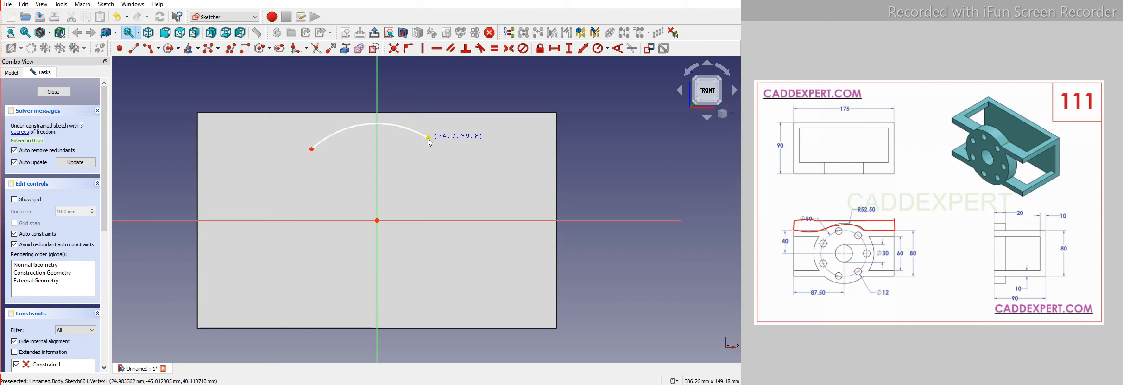
click(546, 137)
click(312, 149)
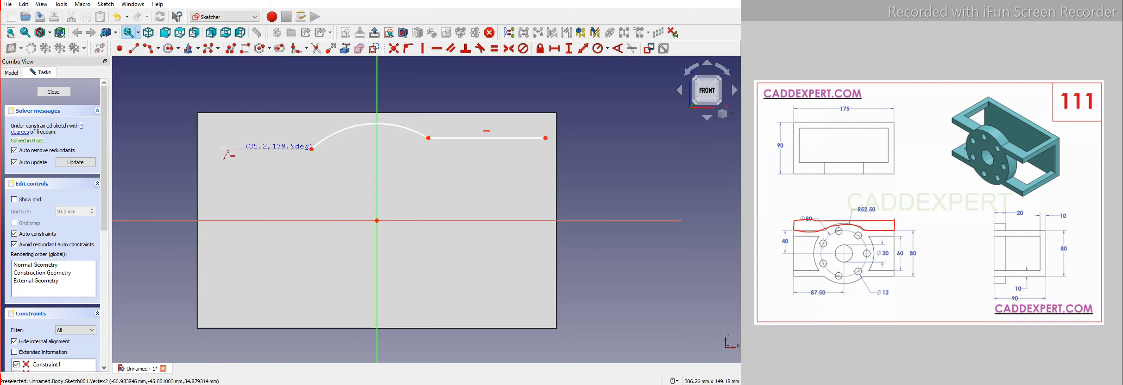
click(215, 149)
key(Escape)
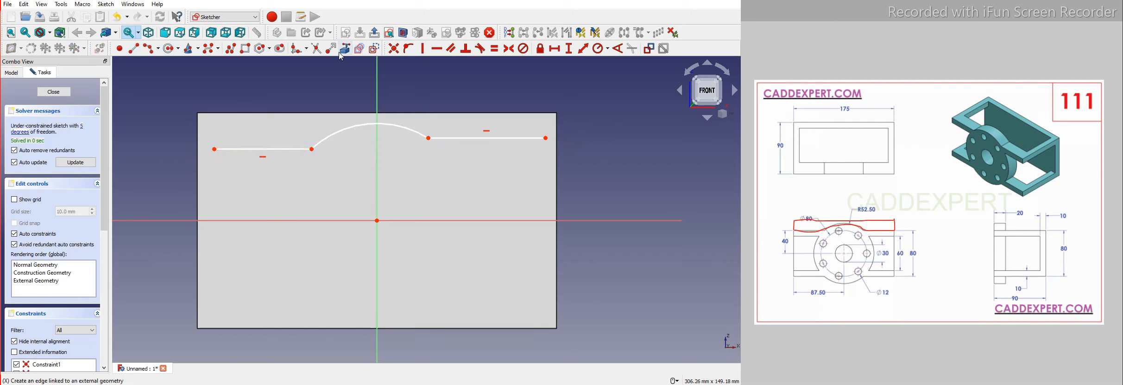
Link the block's left, upper and right edges into the sketch as external geometry.
click(198, 135)
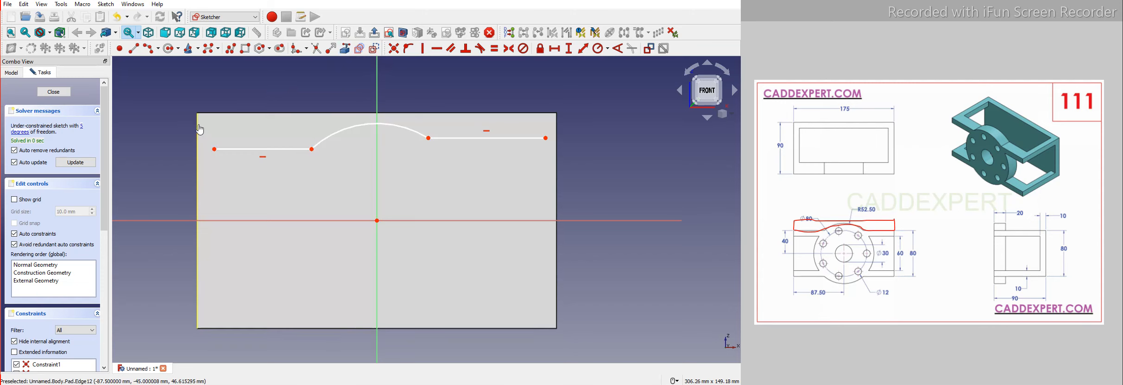
click(207, 113)
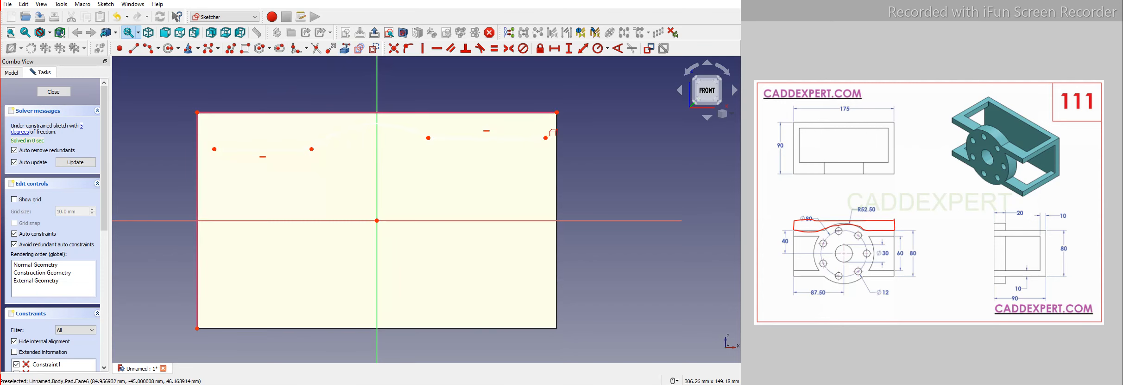
click(555, 121)
right_click(615, 118)
Constrain the outer end of each horizontal line to lie on the block's adjacent side edge.
click(547, 138)
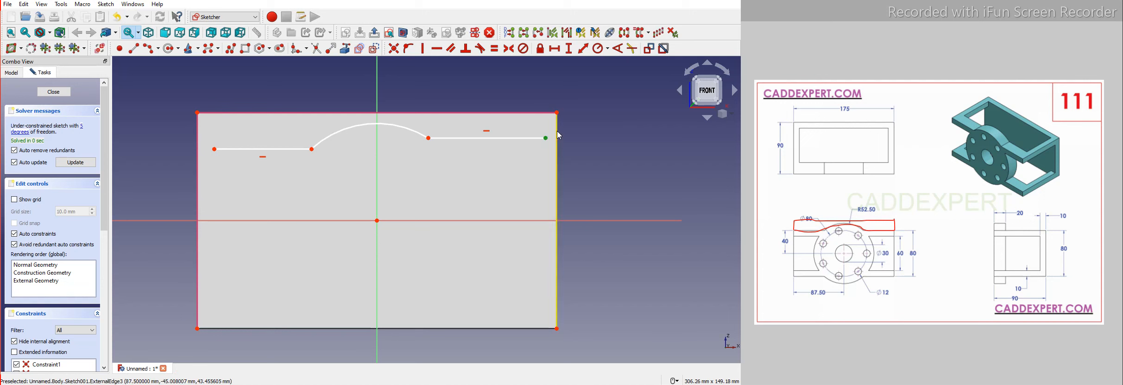
click(408, 48)
click(215, 149)
click(193, 137)
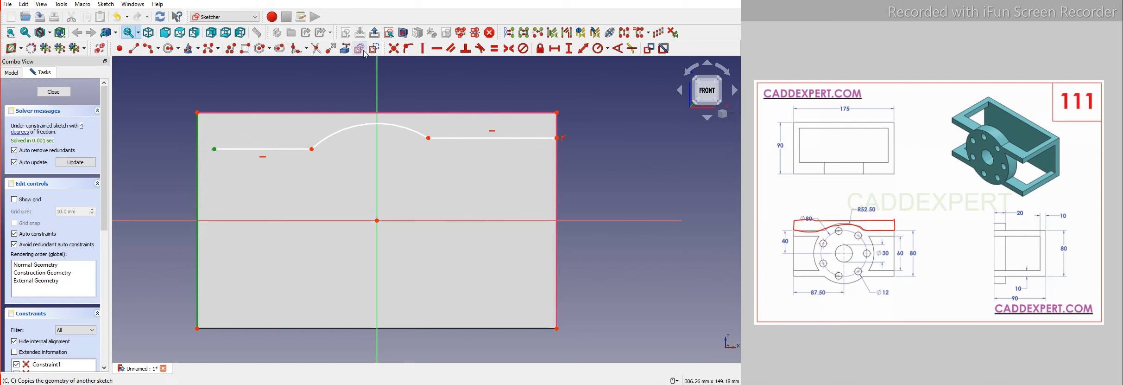
click(408, 48)
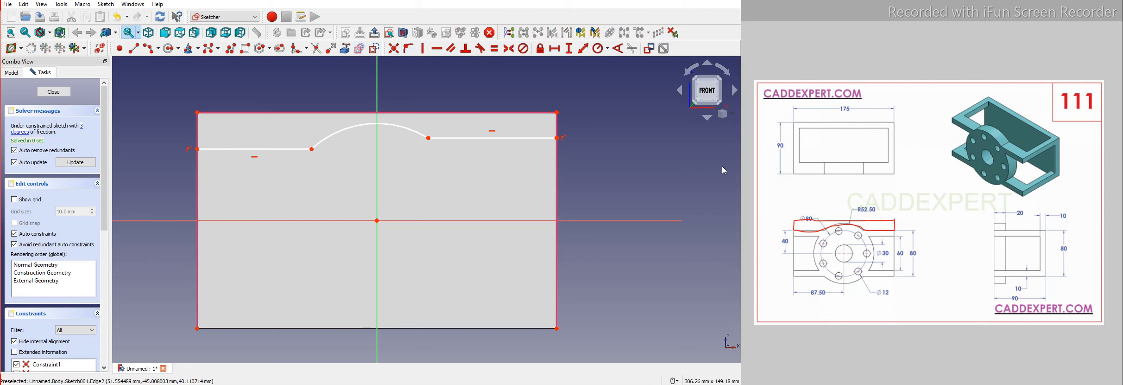
Circle the 80 height on the reference drawing, set the right line 40 mm above the origin and move that dimension outside the block.
click(913, 254)
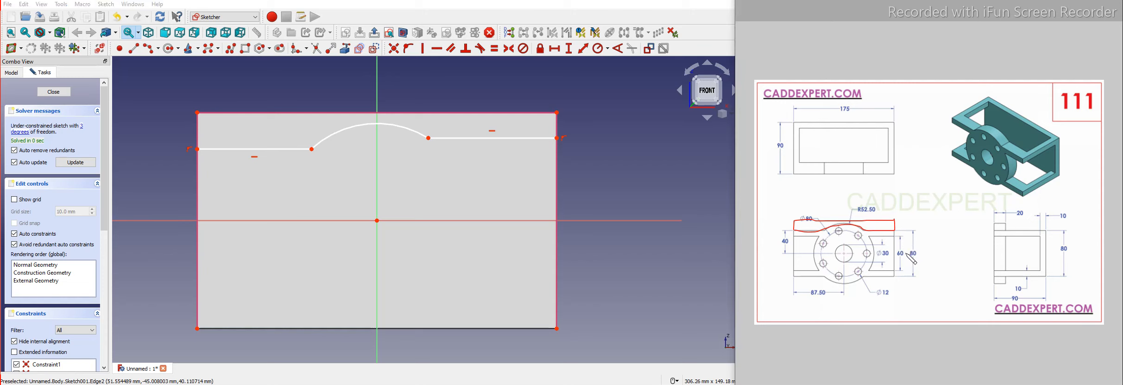
mouse_move(922, 258)
mouse_down()
mouse_move(905, 250)
mouse_move(920, 246)
mouse_up()
click(557, 138)
click(377, 220)
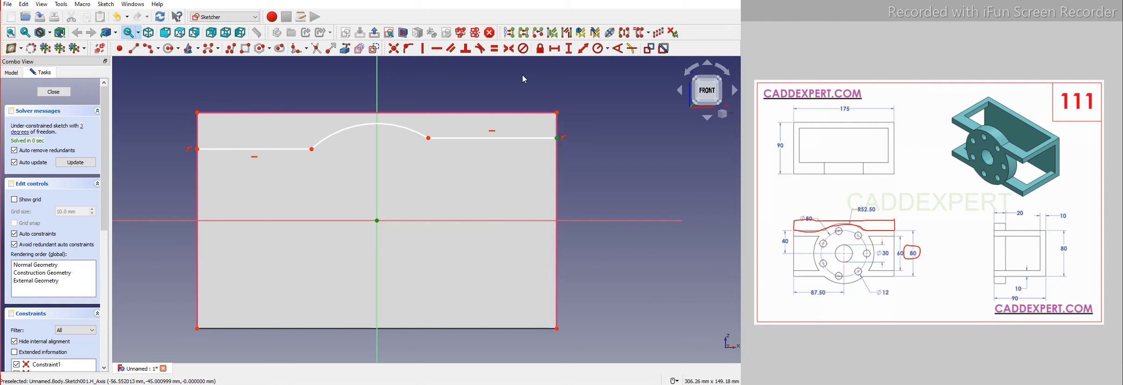
click(567, 49)
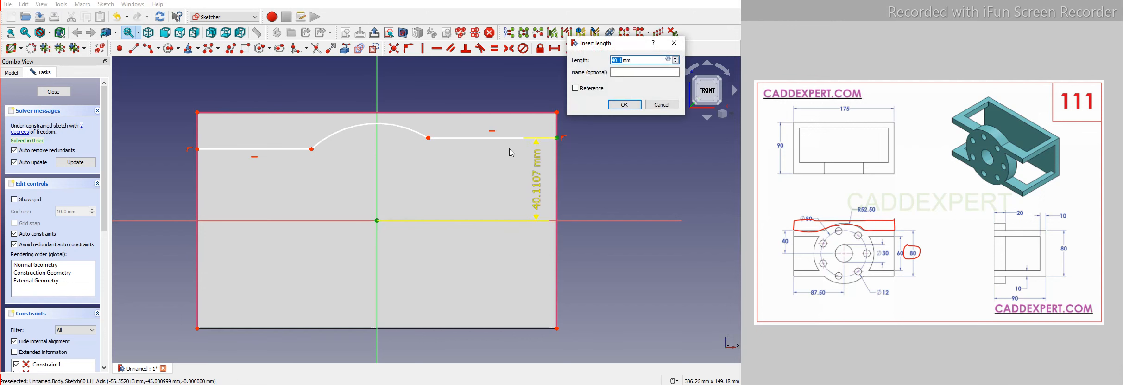
text(40)
key(Return)
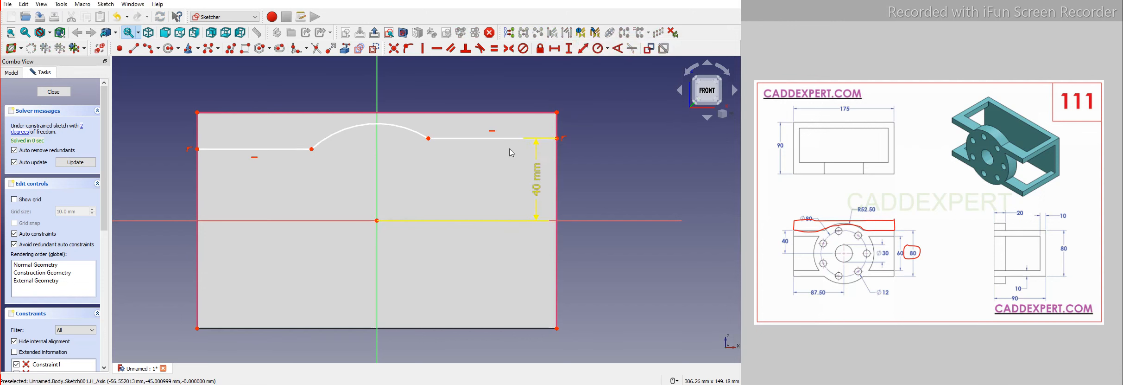
drag(537, 186, 583, 182)
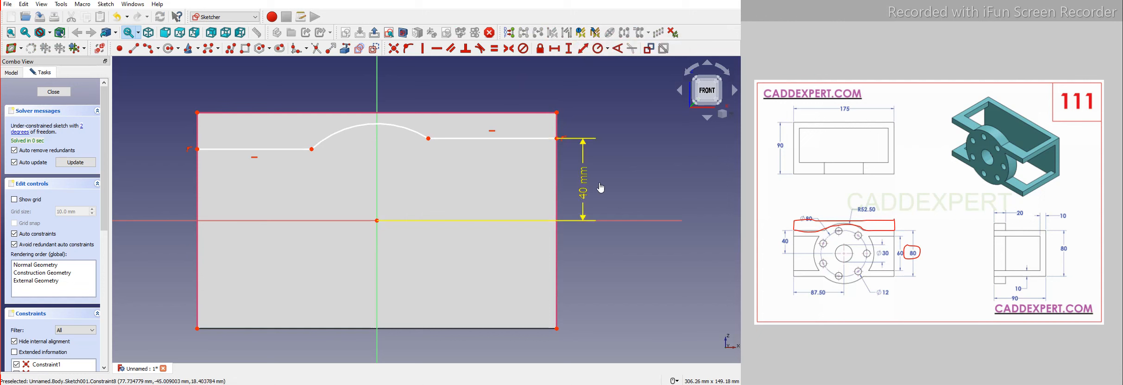
Constrain the arc's radius to 52.5 mm.
click(392, 124)
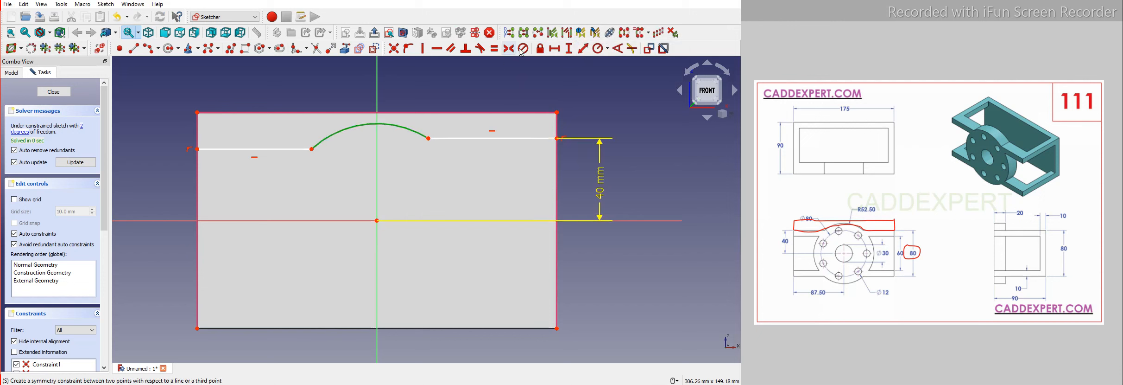
click(601, 48)
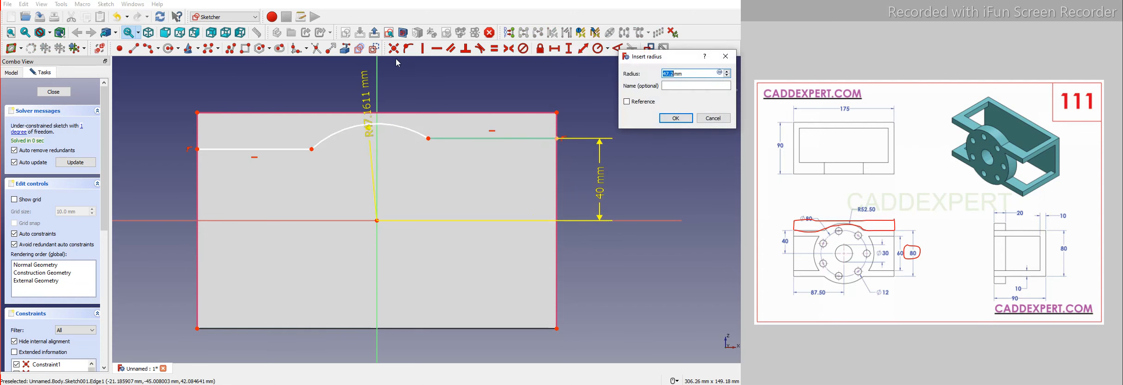
text(52.5)
key(Return)
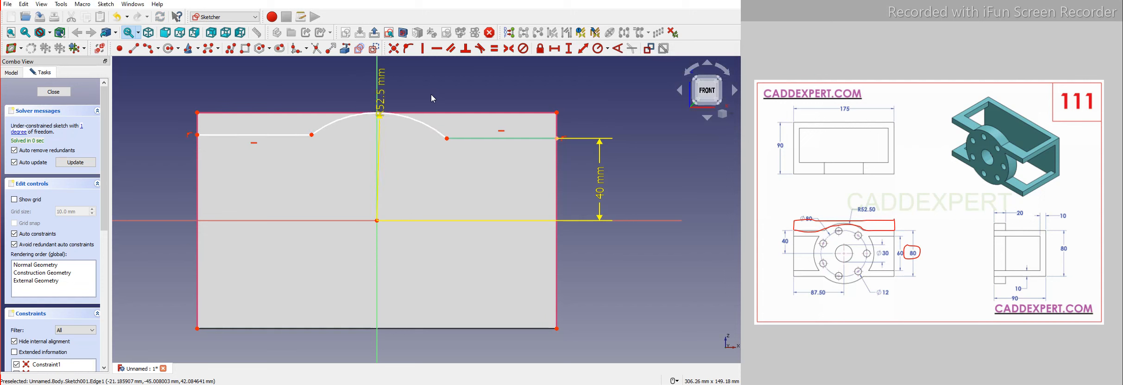
Align the arc's two endpoints with a horizontal constraint and close the front-face sketch.
click(272, 135)
click(304, 135)
click(311, 135)
click(446, 138)
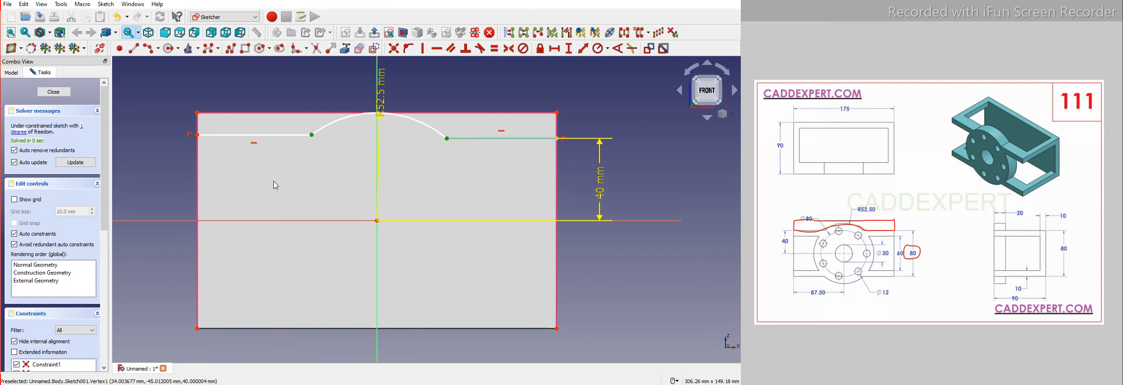
click(439, 49)
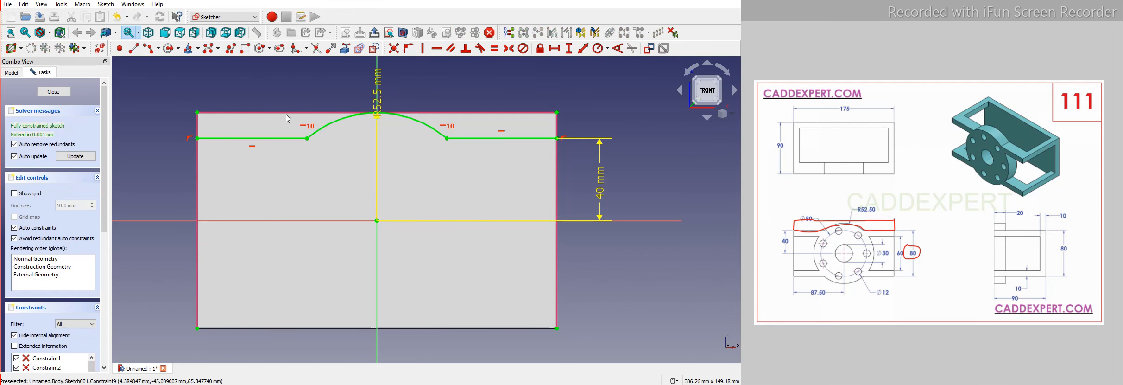
scroll(324, 97, up, 2)
scroll(273, 194, down, 1)
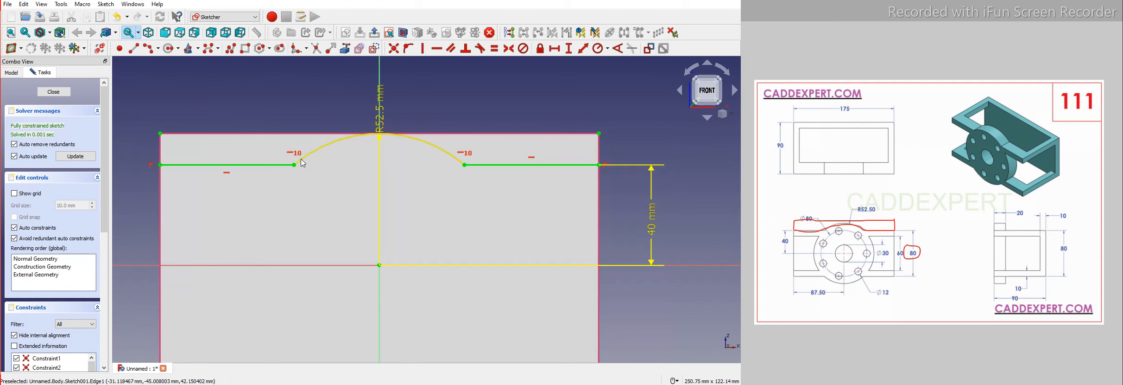
scroll(357, 134, up, 1)
scroll(344, 185, down, 2)
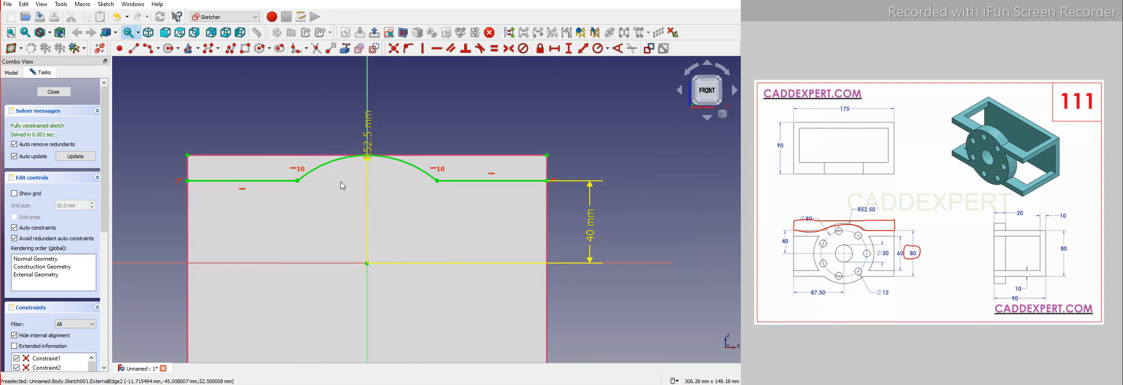
scroll(336, 186, down, 1)
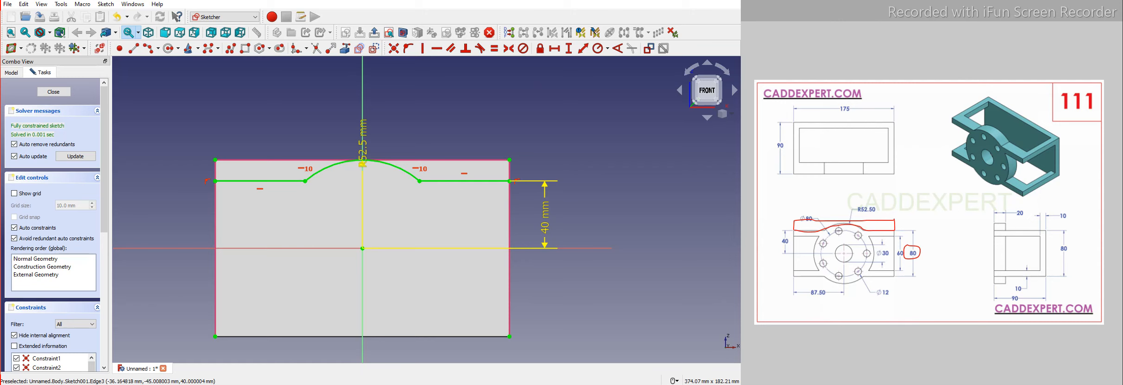
scroll(375, 180, up, 3)
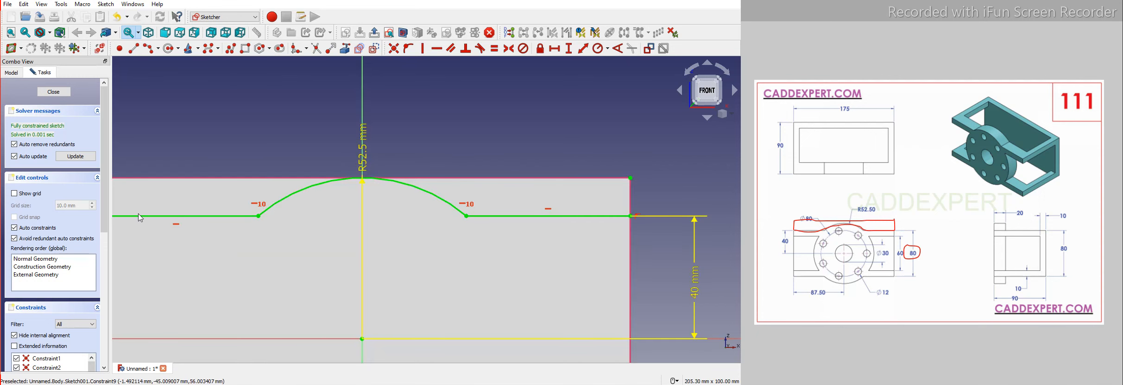
click(55, 92)
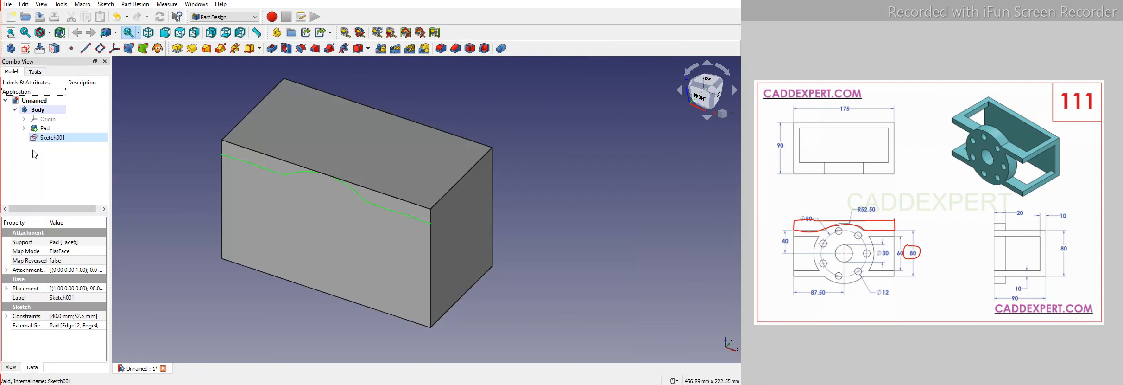
Set the height dimension of the block's base sketch to 110 mm and close the sketch.
click(24, 129)
double_click(47, 138)
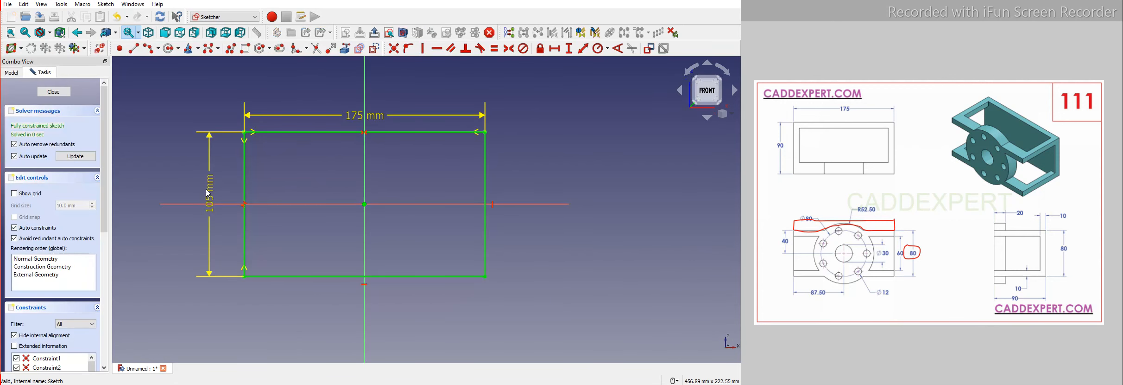
double_click(211, 214)
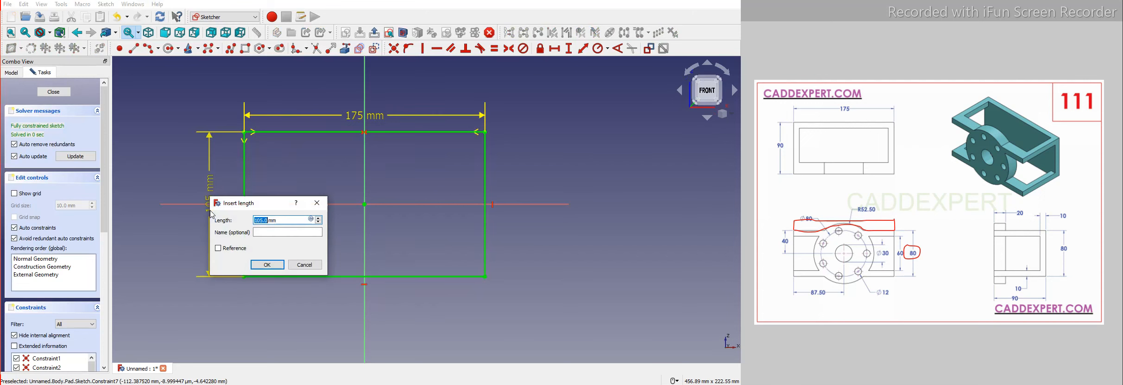
text(110)
key(Return)
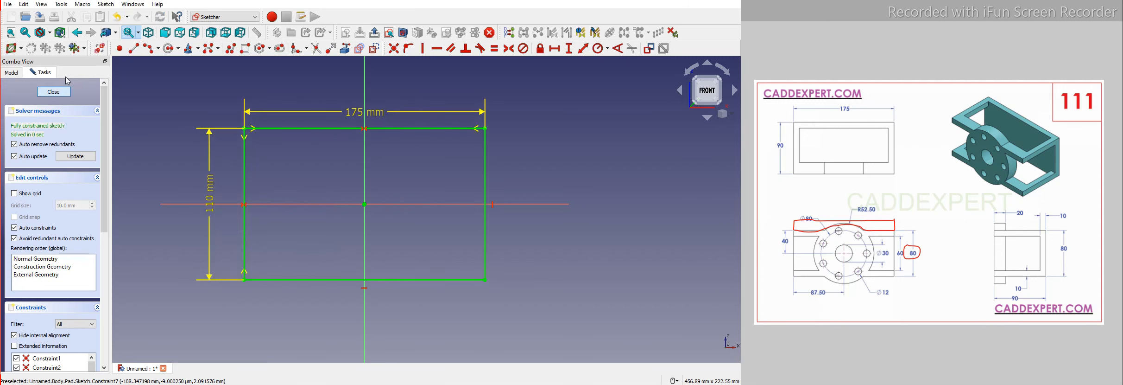
click(54, 91)
Reopen the front-face profile sketch and examine the clearance between the arc and the block's upper edge.
scroll(342, 205, up, 3)
scroll(348, 185, up, 2)
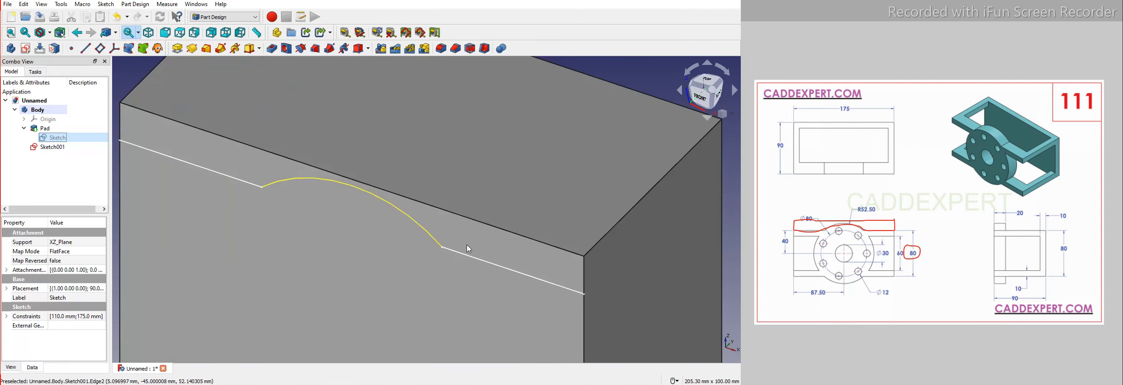
double_click(50, 146)
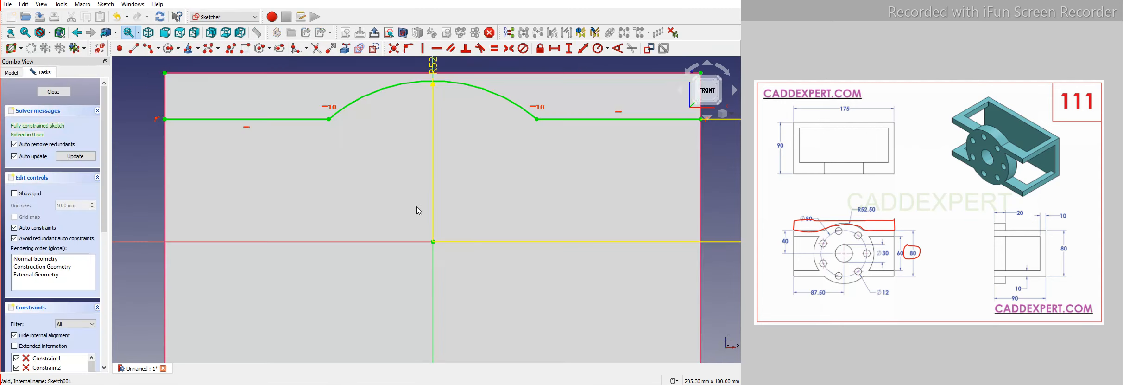
scroll(396, 153, down, 1)
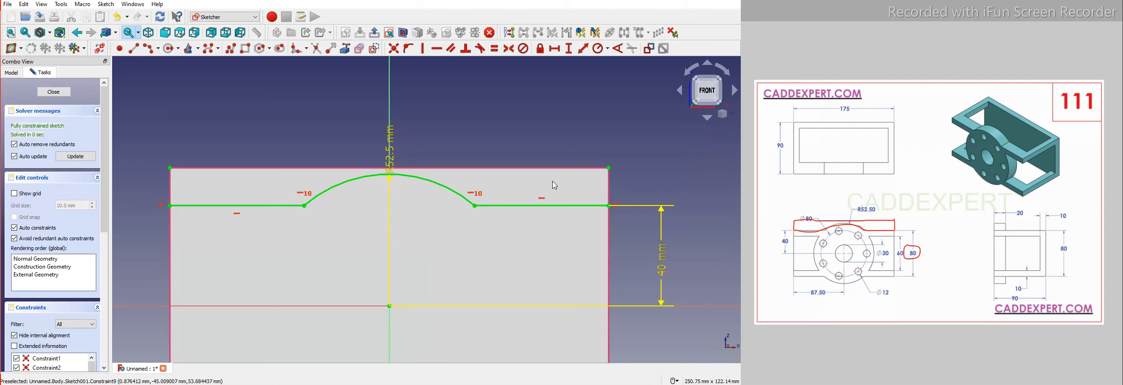
scroll(388, 175, up, 4)
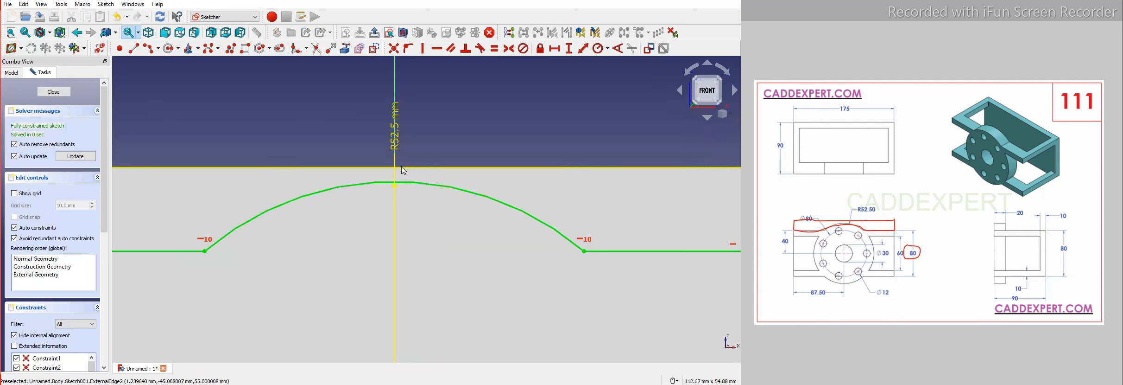
scroll(394, 179, up, 2)
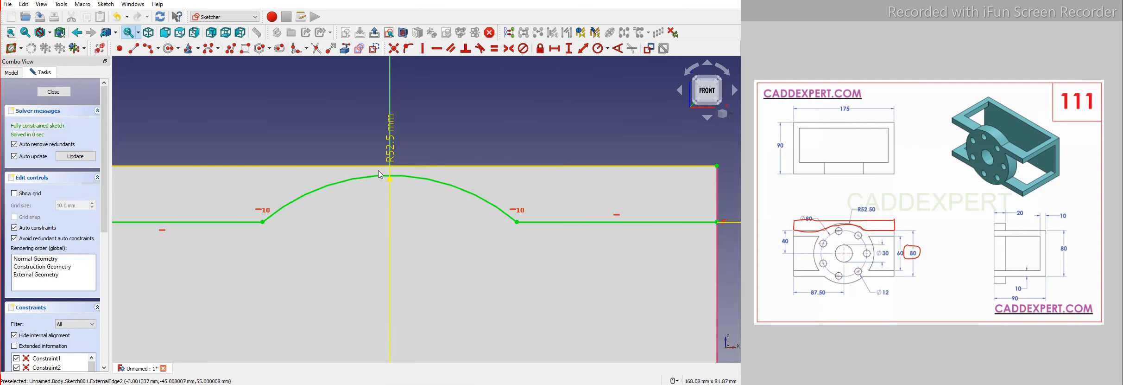
scroll(394, 183, down, 5)
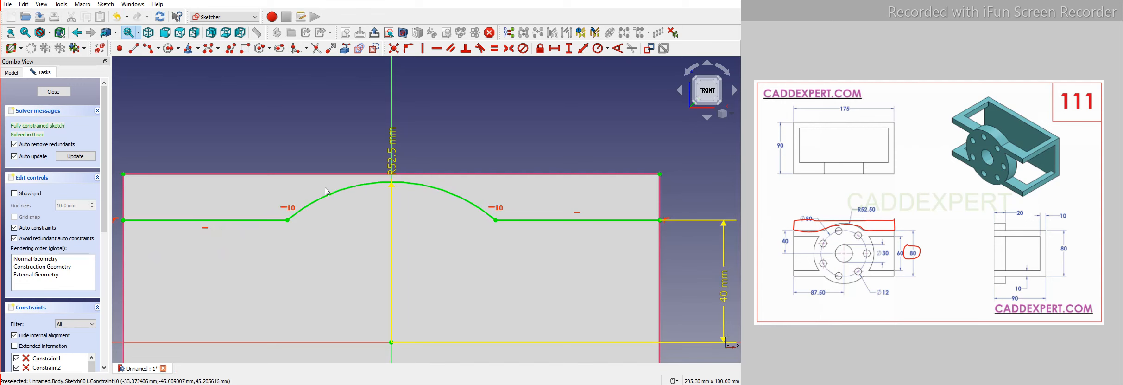
scroll(317, 162, down, 4)
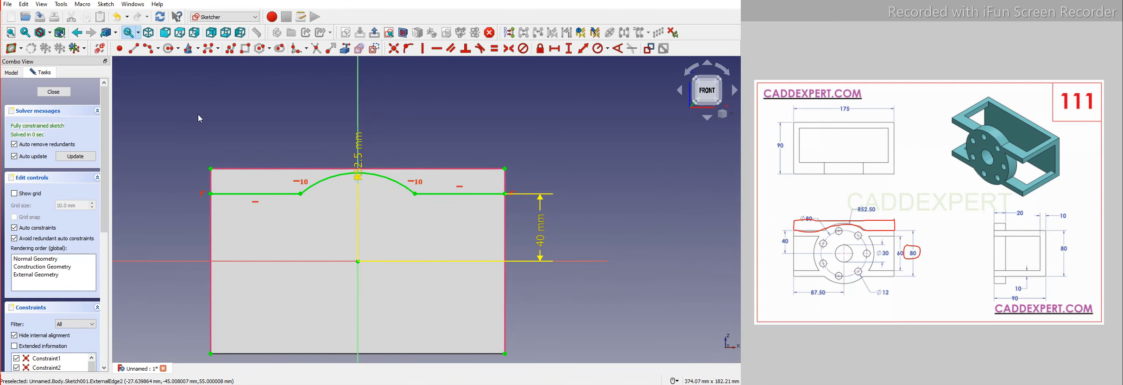
scroll(239, 177, up, 1)
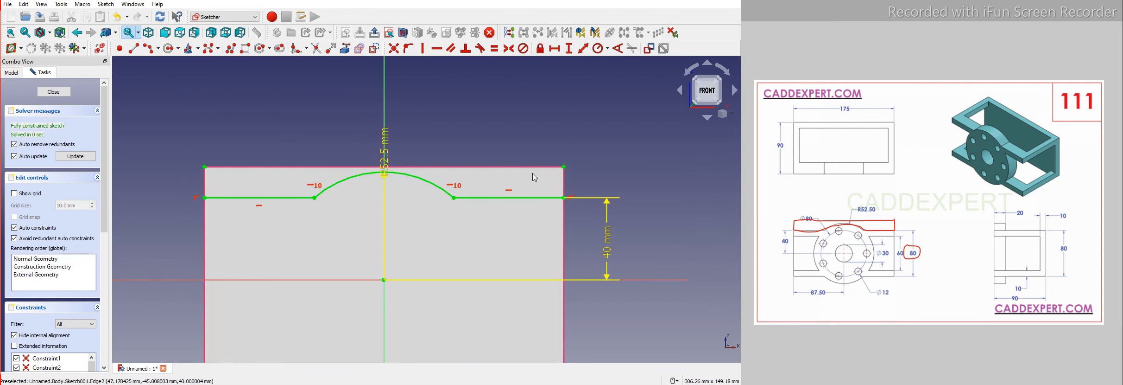
scroll(258, 159, up, 2)
scroll(174, 235, down, 2)
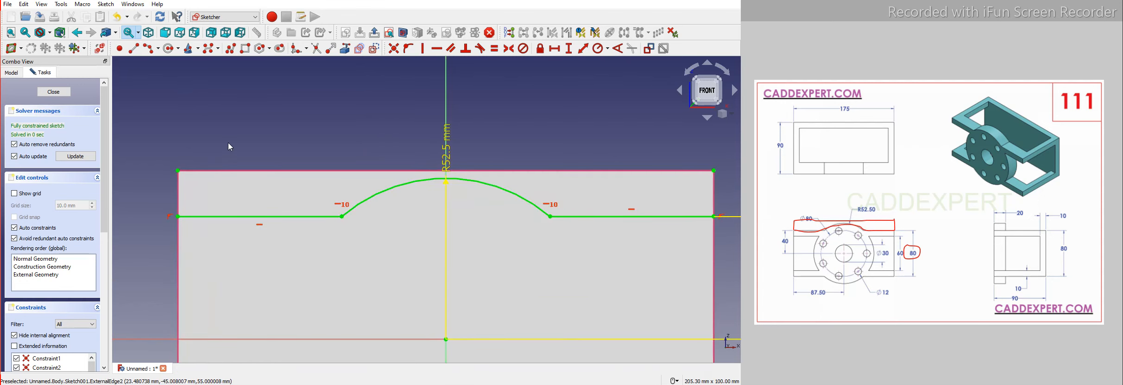
Close the profile with three lines through the block's two upper corners, move the radius dimension off the vertical axis, and finish the sketch.
click(134, 49)
click(177, 223)
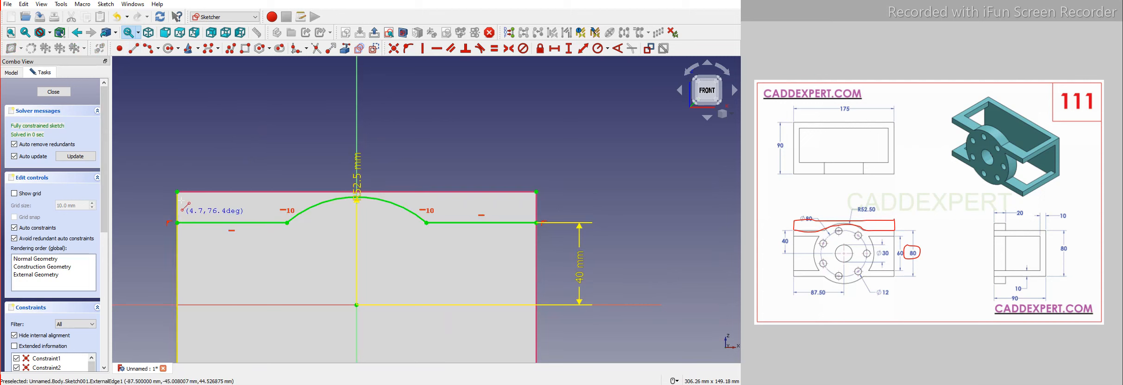
click(178, 191)
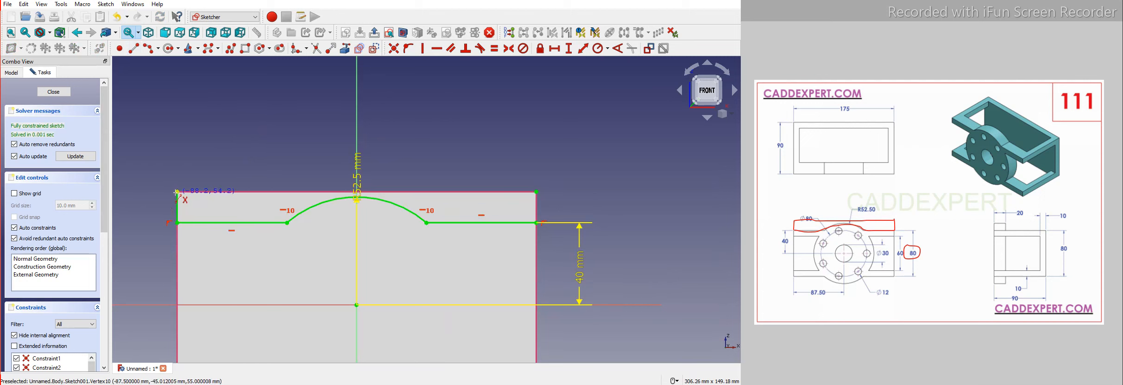
click(537, 193)
click(536, 191)
click(537, 223)
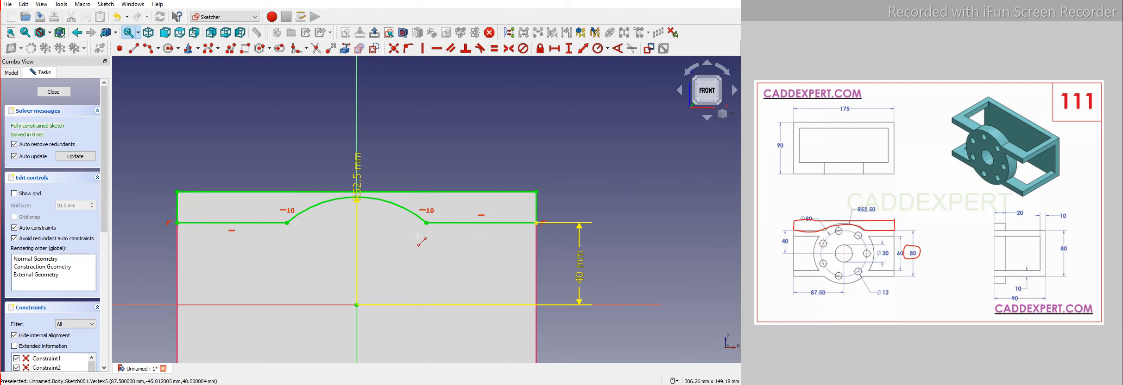
right_click(503, 150)
drag(360, 170, 419, 170)
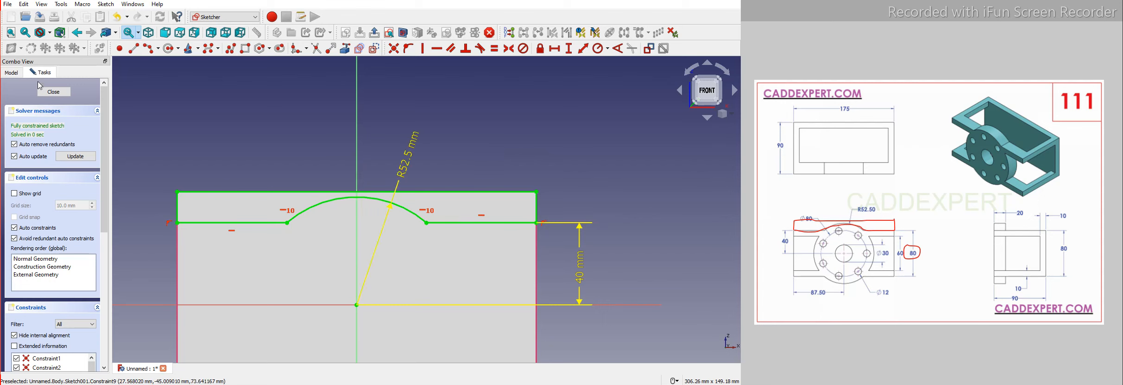
click(54, 91)
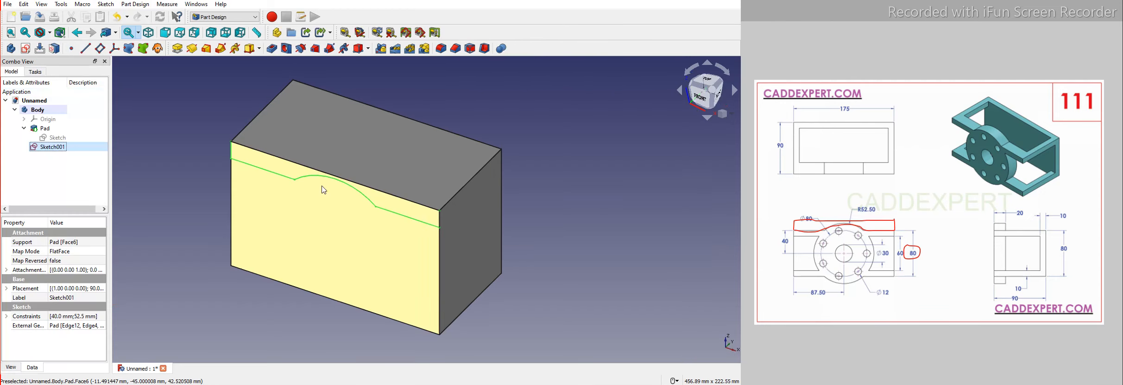
Pocket the closed front-face profile with the type Through all.
click(632, 191)
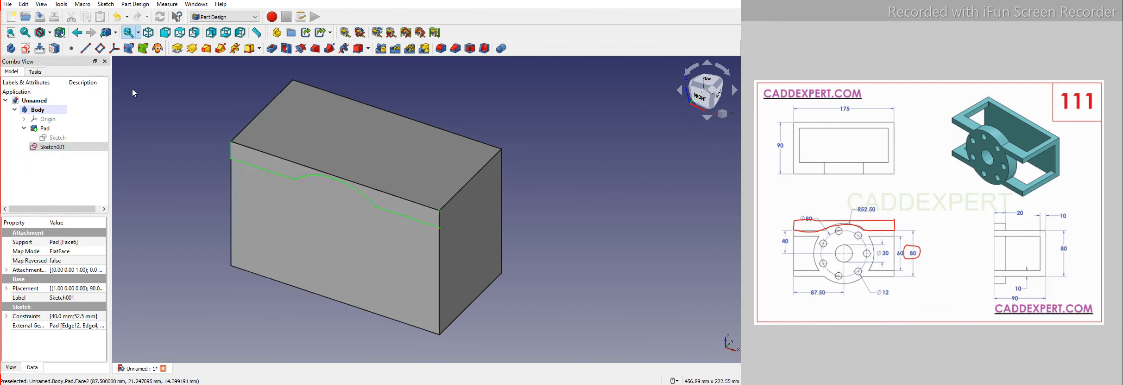
click(272, 49)
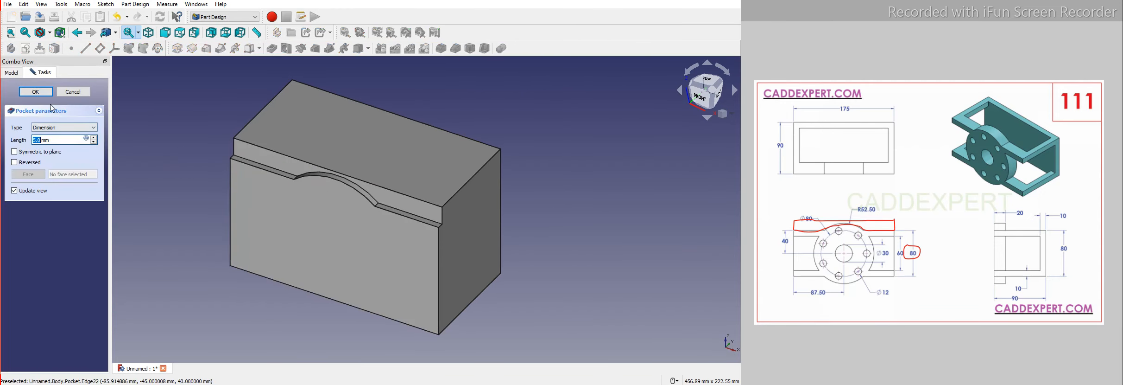
click(58, 127)
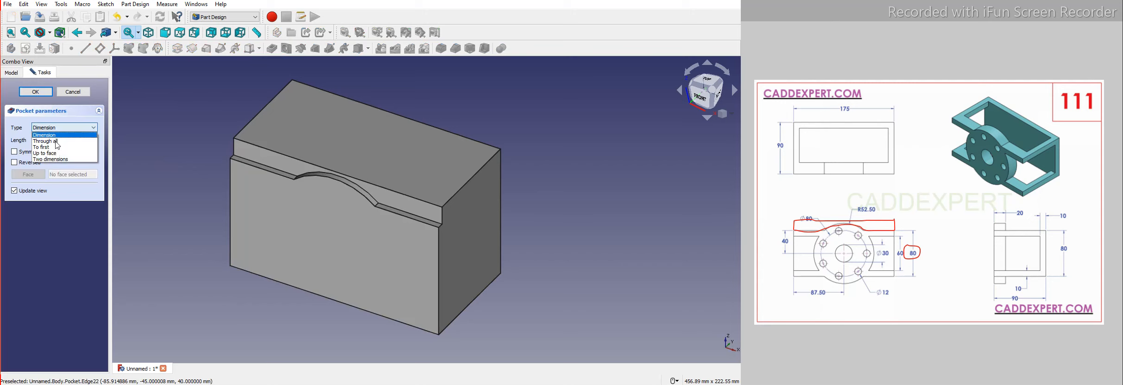
click(14, 152)
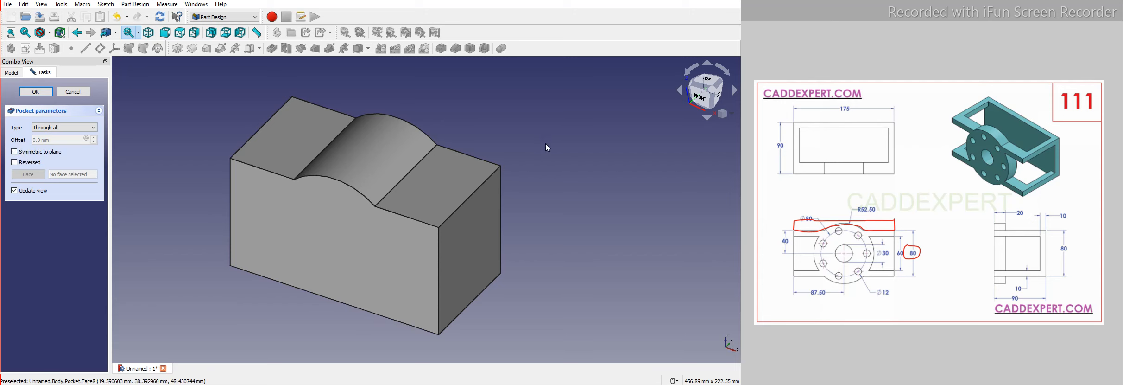
click(36, 92)
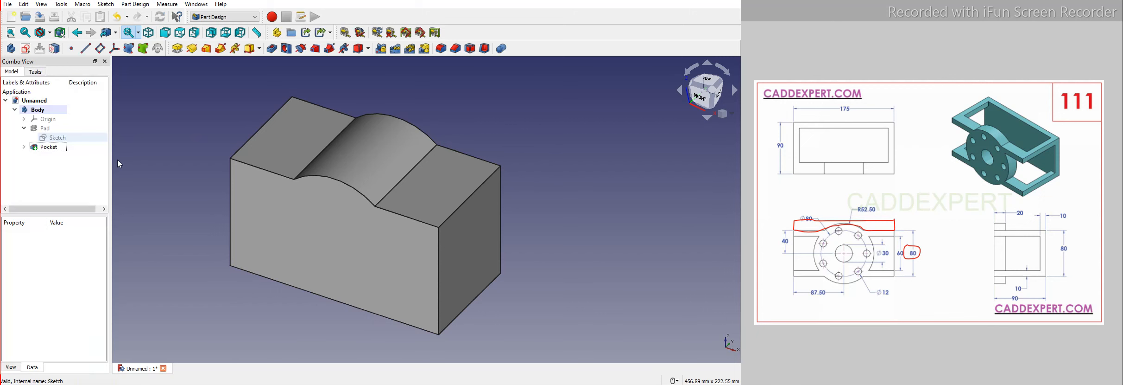
Mirror the pocket about the Base XY plane to cut the underside of the block.
click(49, 148)
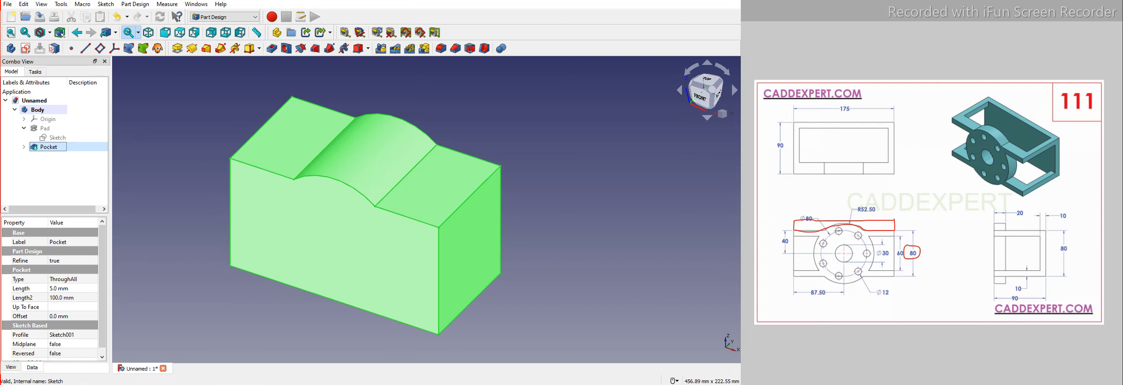
click(379, 49)
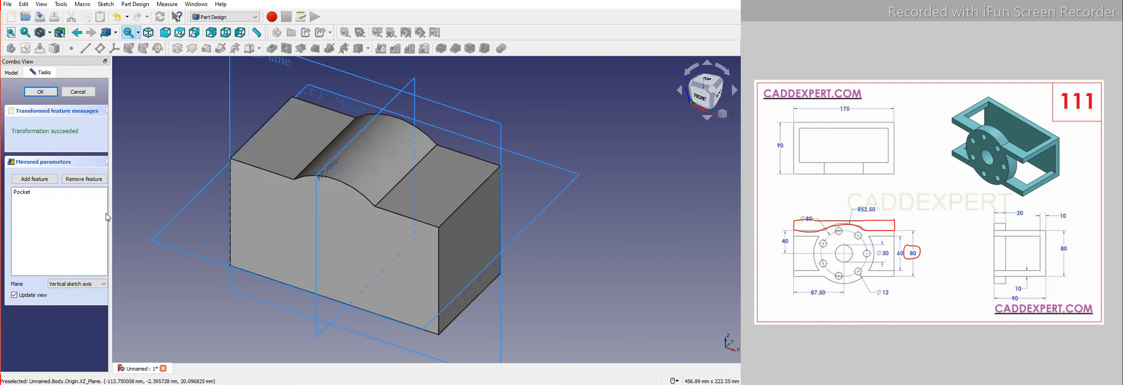
drag(111, 213, 139, 213)
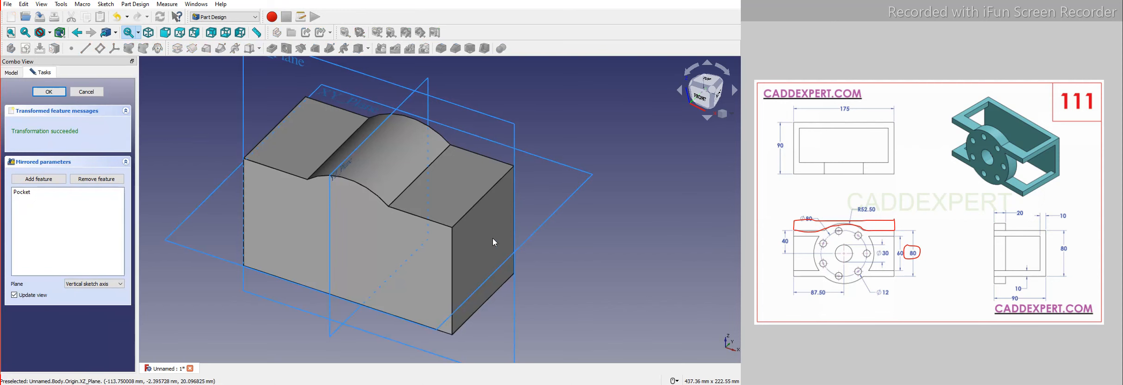
scroll(492, 237, down, 3)
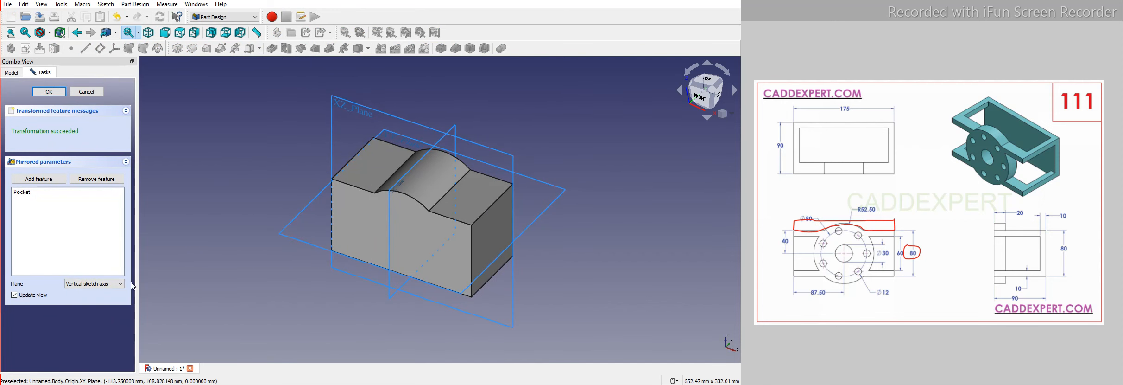
click(107, 284)
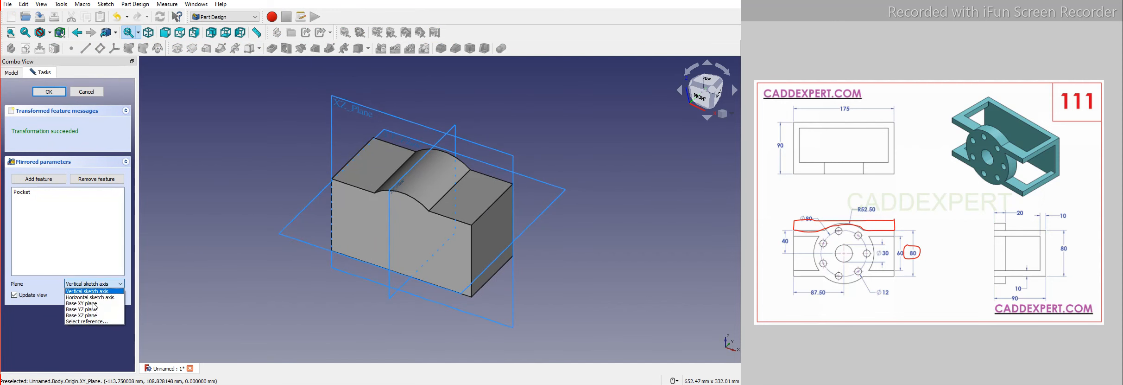
click(92, 303)
scroll(384, 161, up, 1)
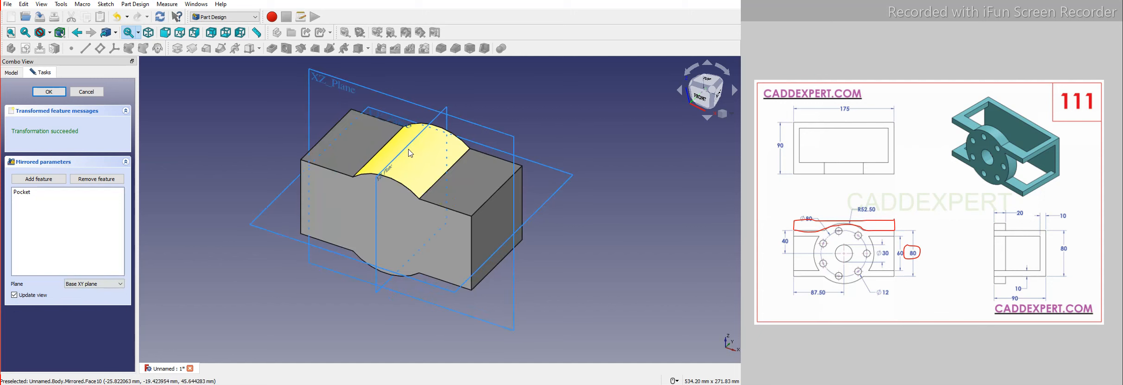
click(54, 94)
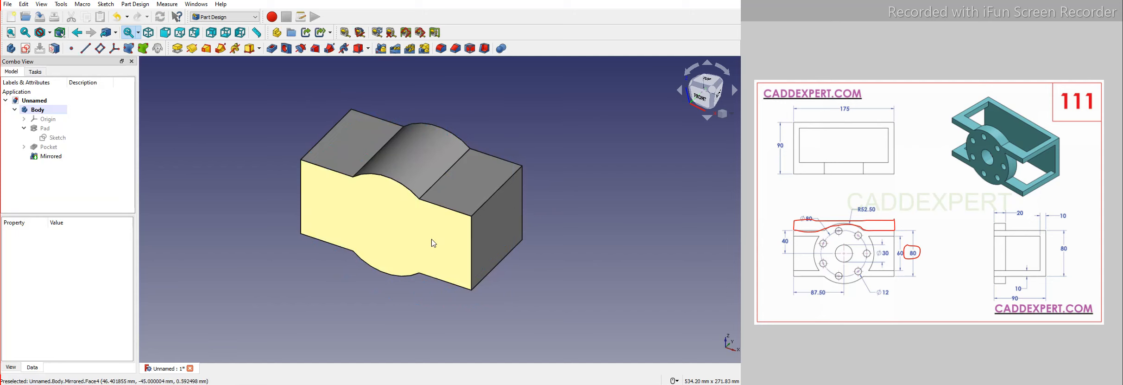
Select the block's front face and erase the red markings around the upper profile and the 80 height on the reference drawing.
click(411, 238)
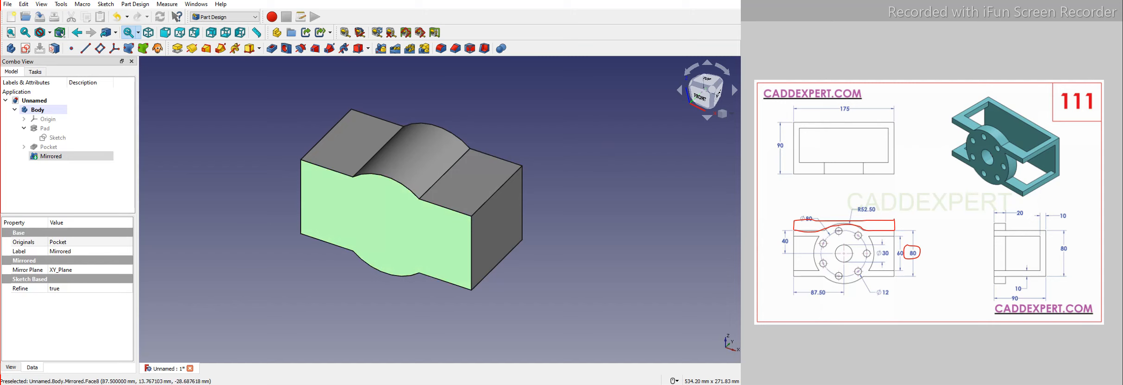
click(908, 232)
drag(934, 263, 792, 204)
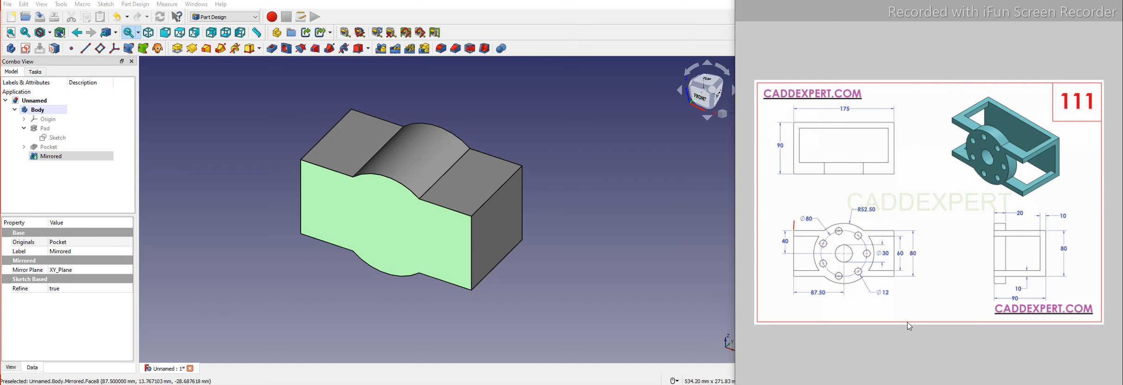
Outline the right-hand side opening and the vertical centreline of the front view on the reference drawing, and erase these marks.
drag(894, 235, 893, 253)
mouse_move(872, 238)
mouse_down()
mouse_move(893, 237)
mouse_move(870, 237)
mouse_up()
drag(845, 301, 845, 207)
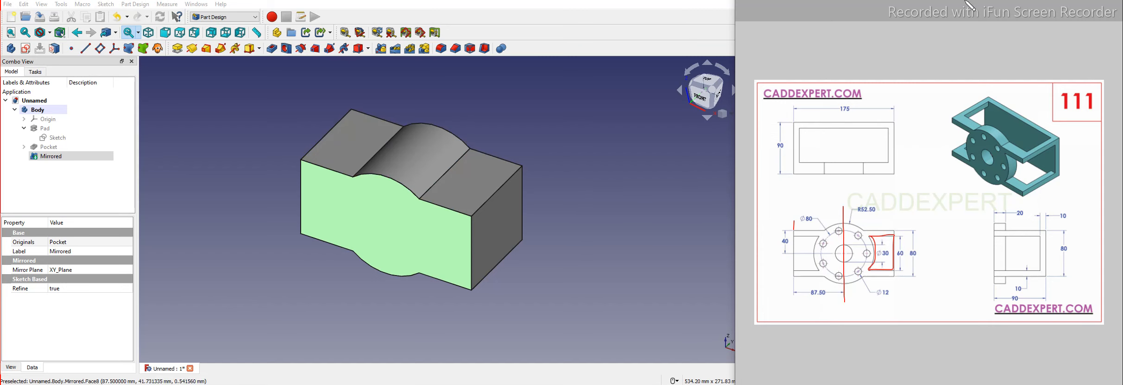
mouse_move(890, 226)
mouse_down()
mouse_move(872, 261)
mouse_move(822, 241)
mouse_up()
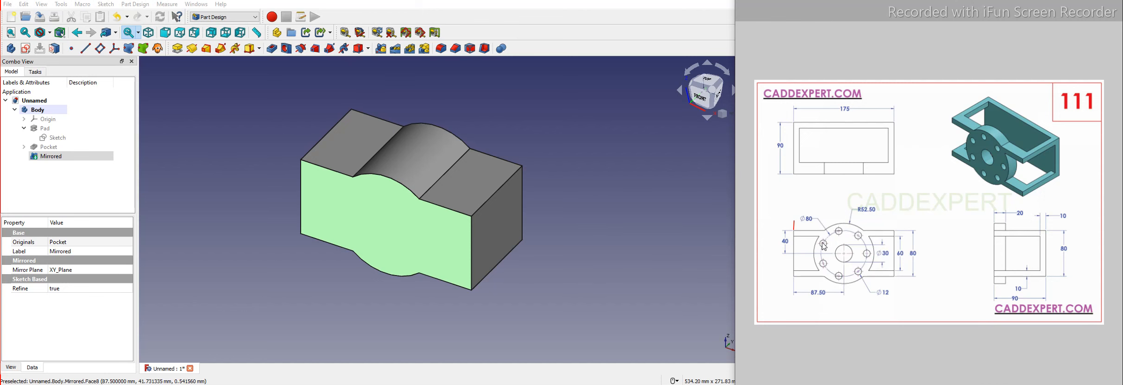
Create a sketch on the front face and link the block's right vertical edge as external geometry.
click(27, 49)
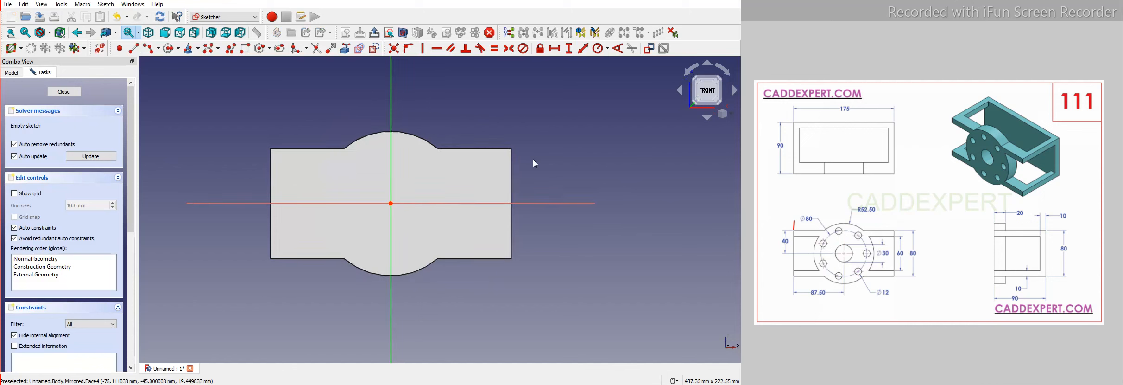
scroll(509, 202, up, 2)
click(349, 50)
click(500, 185)
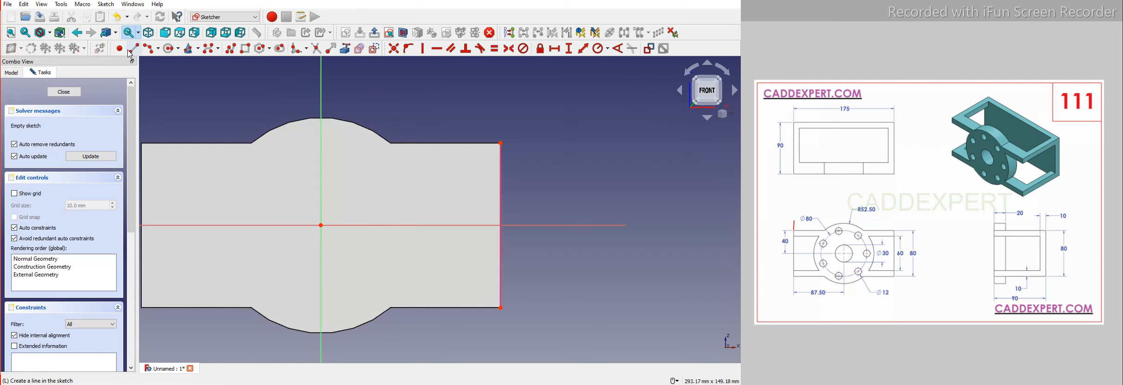
Draw two horizontal lines running inward from the linked right edge, one above and one below the horizontal axis.
click(500, 176)
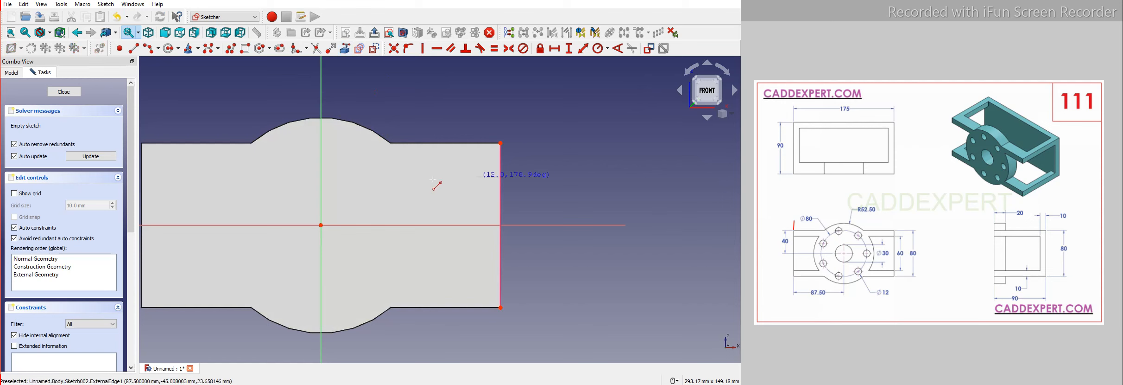
click(385, 177)
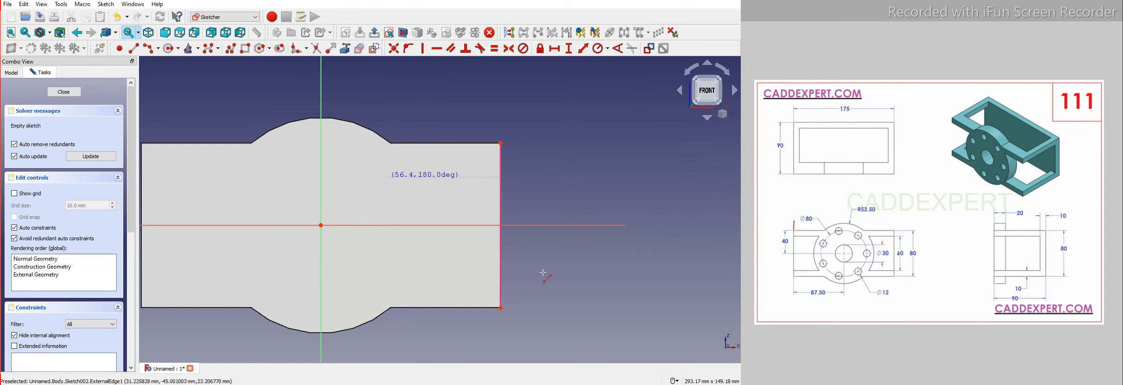
click(502, 275)
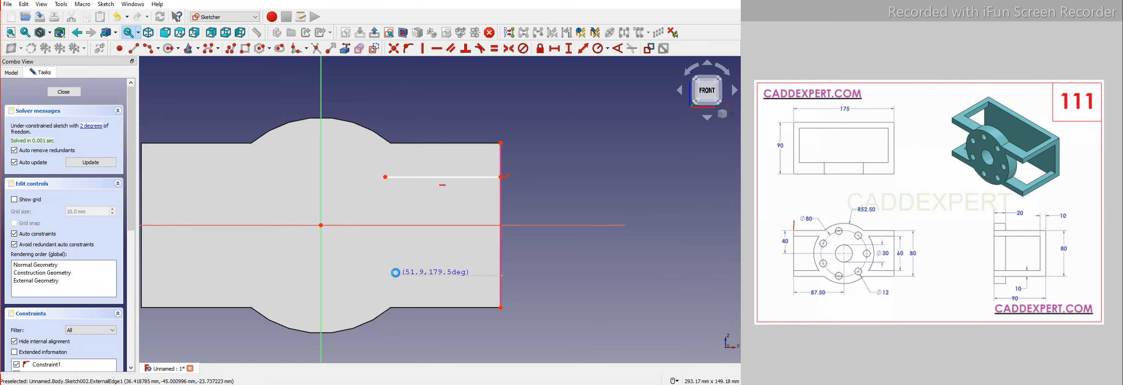
click(395, 275)
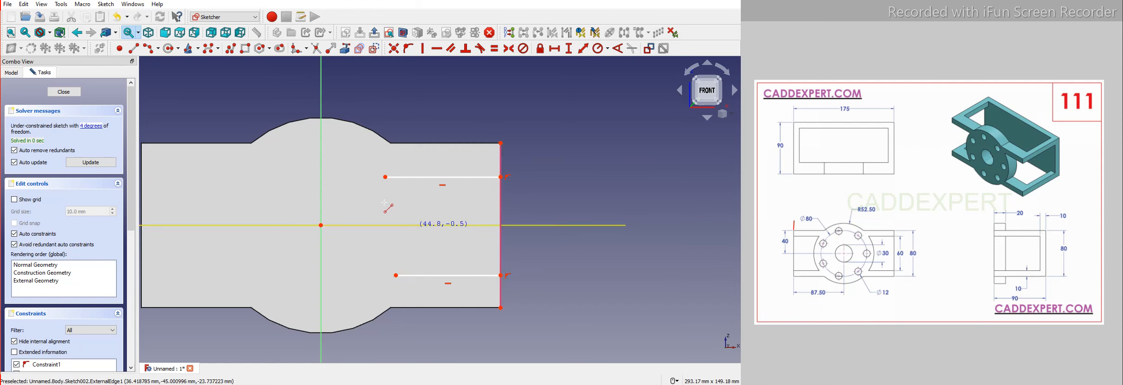
Join the inner ends of the two lines with a centre-point arc and make its centre coincident with the origin.
click(156, 49)
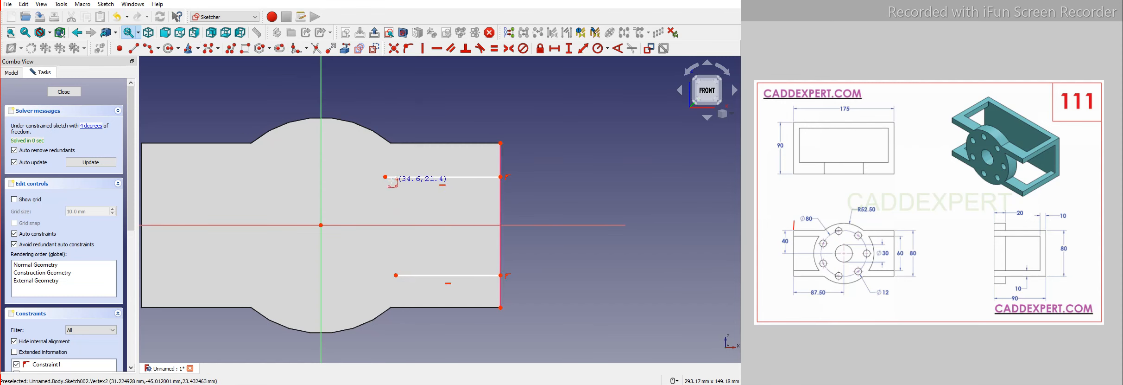
click(390, 225)
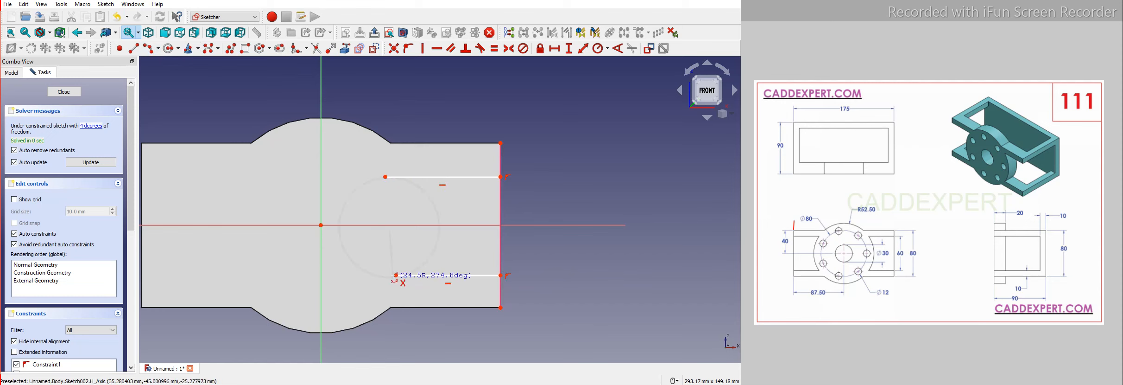
click(396, 275)
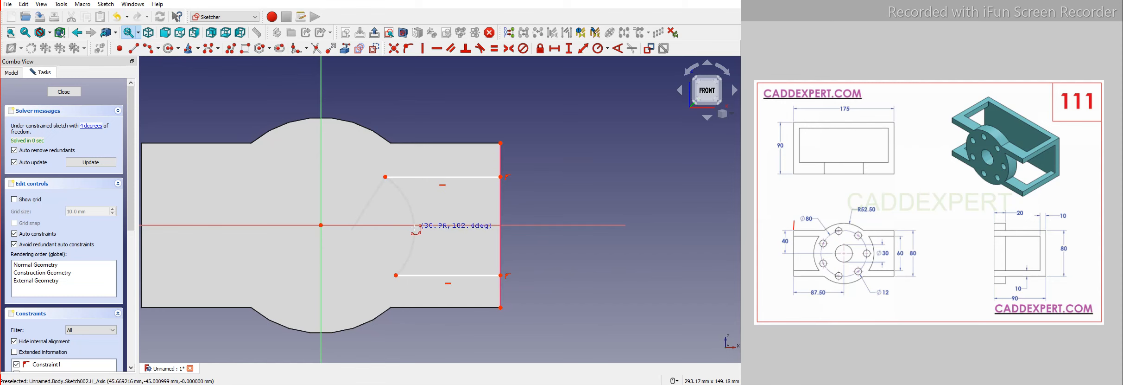
click(416, 232)
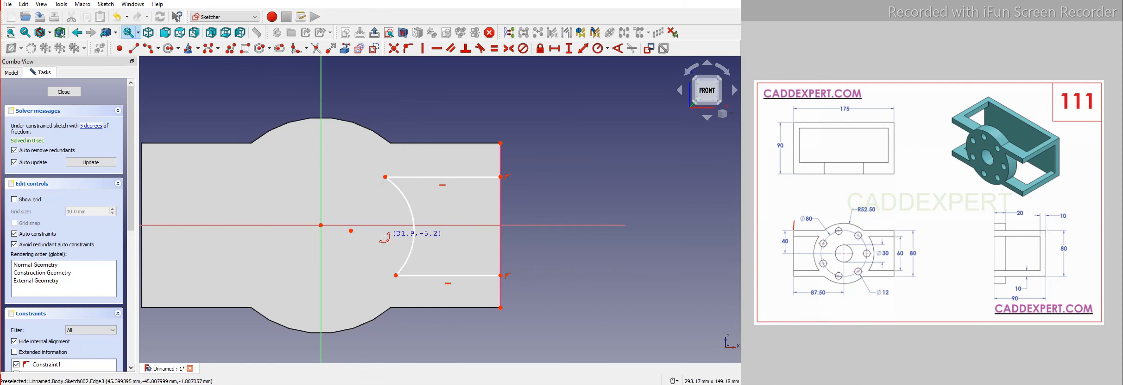
click(351, 232)
click(321, 225)
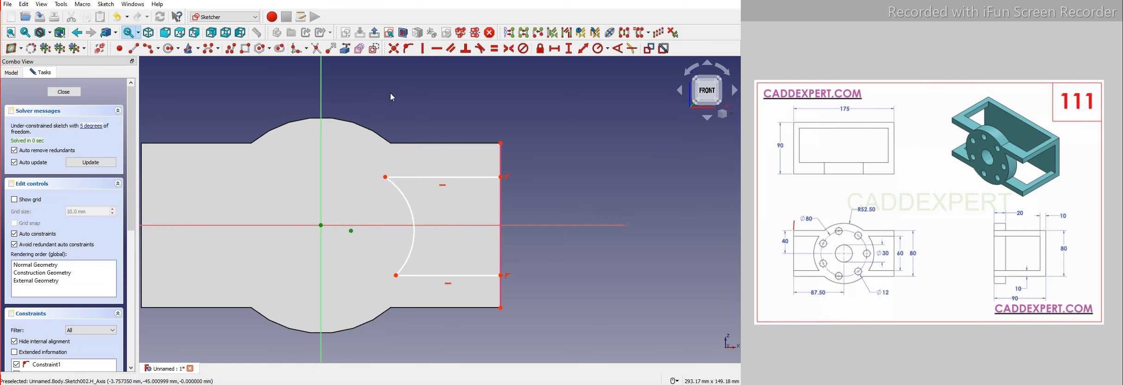
click(394, 48)
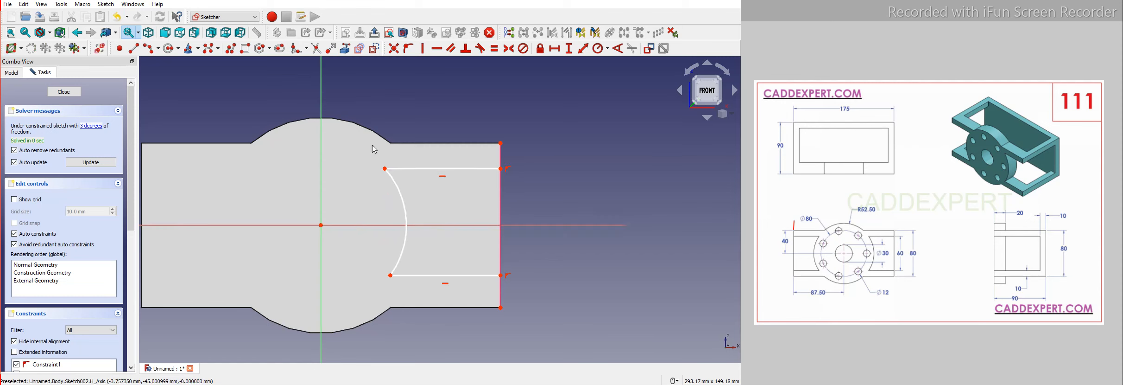
Tick the 60 opening height on the reference drawing and constrain the arc's radius to 52.5 mm.
click(901, 248)
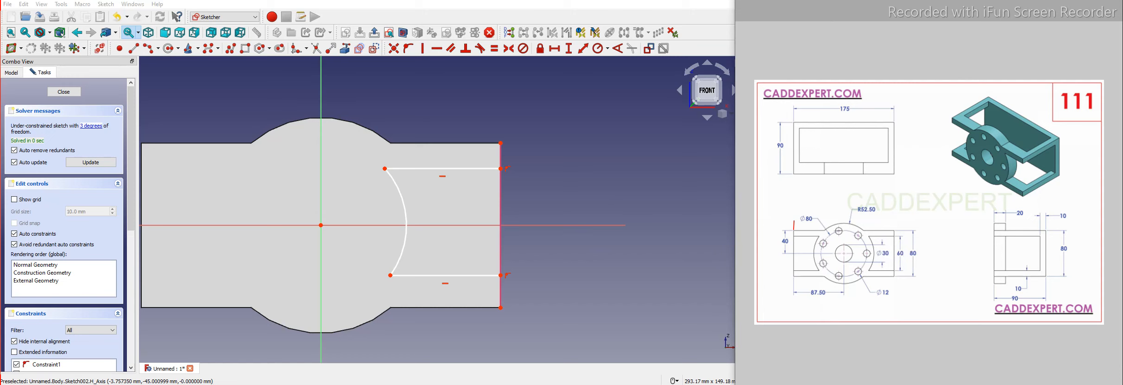
drag(899, 249, 906, 242)
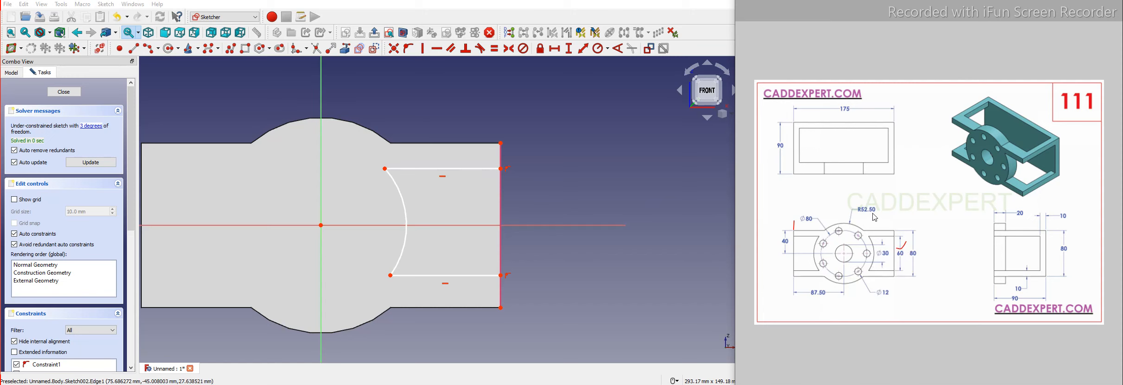
click(399, 203)
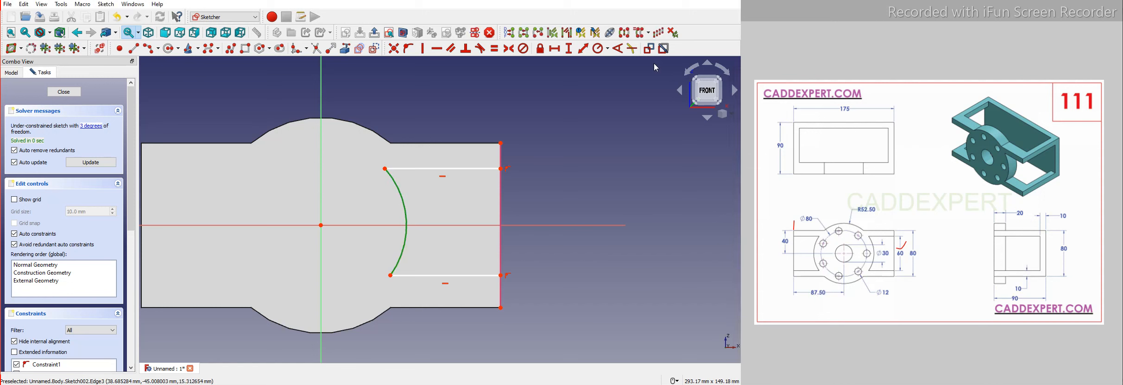
click(607, 48)
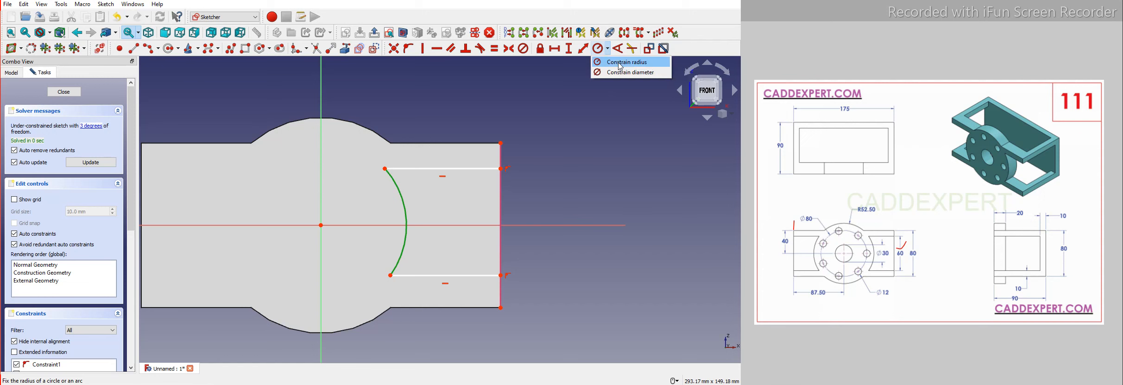
click(620, 62)
text(52.5)
key(Return)
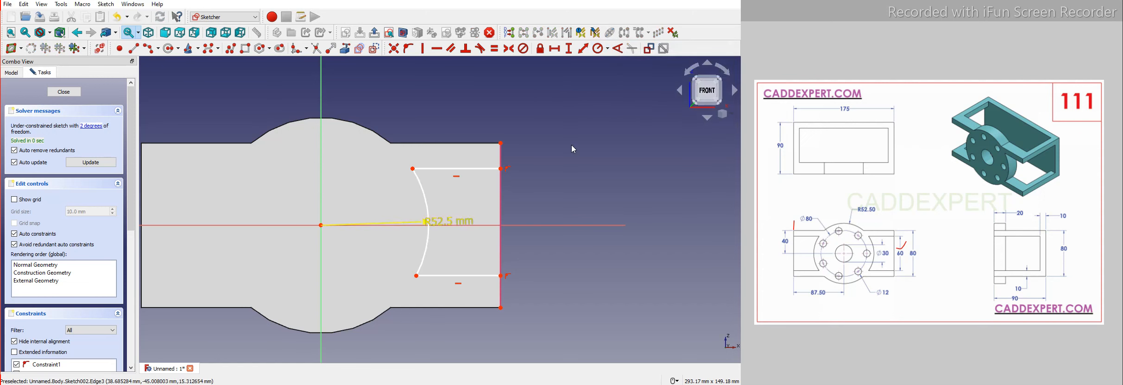
Make the outer endpoints of the two horizontal lines symmetric about the horizontal axis.
click(502, 276)
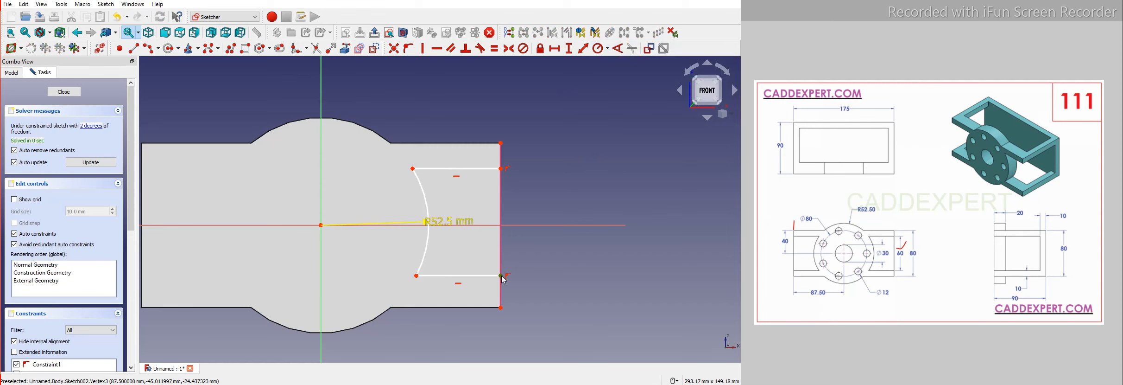
click(502, 169)
click(533, 226)
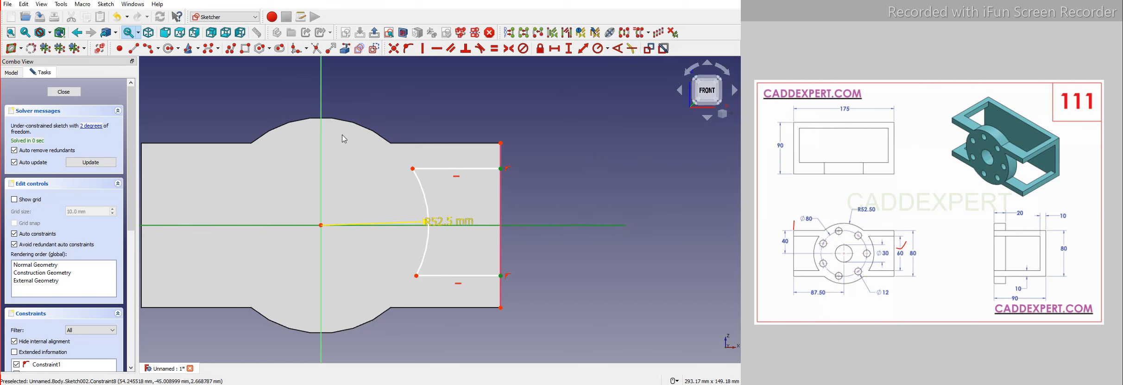
click(509, 48)
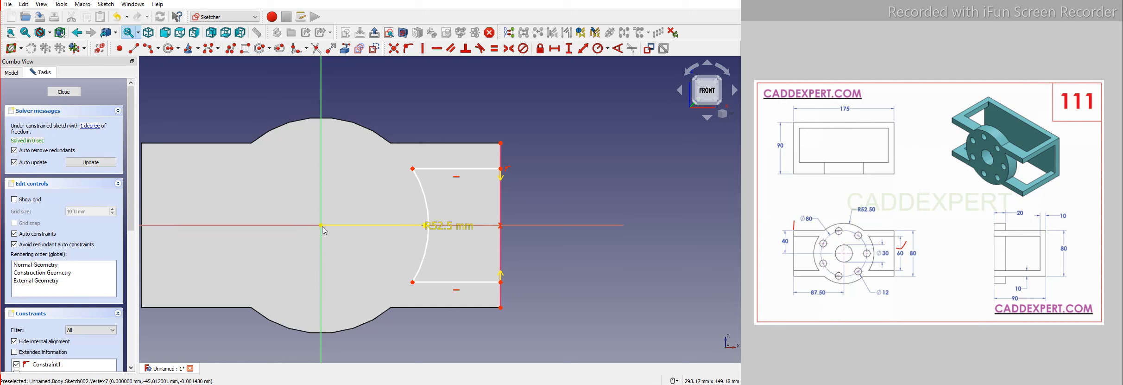
Constrain the upper line's outer endpoint to 30 mm vertically from the origin and move both dimension labels clear of the profile.
click(502, 169)
click(568, 48)
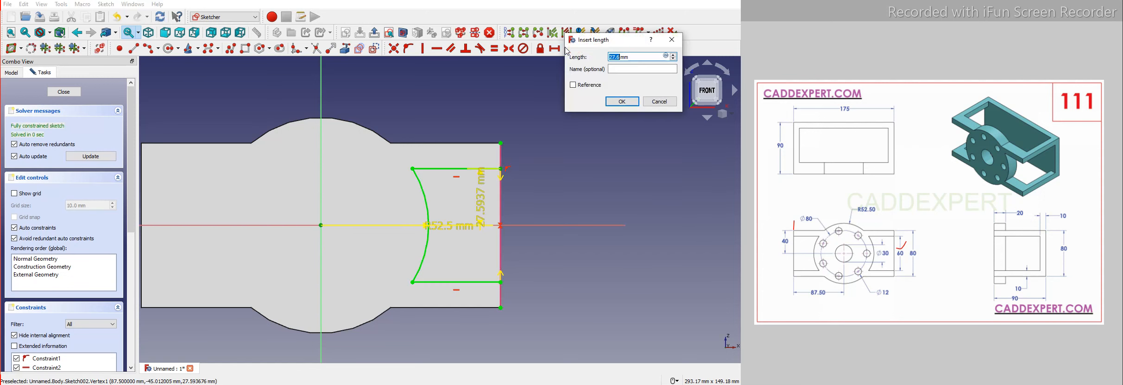
text(30)
key(Return)
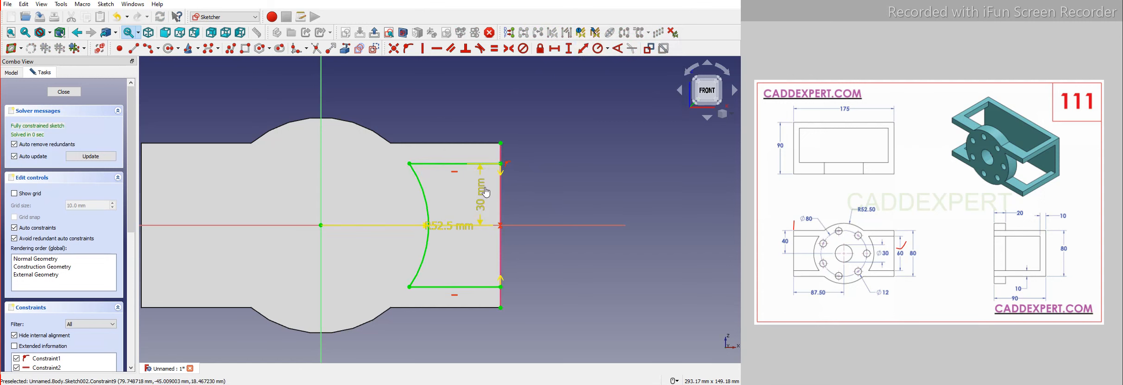
drag(485, 188, 536, 187)
drag(444, 230, 440, 266)
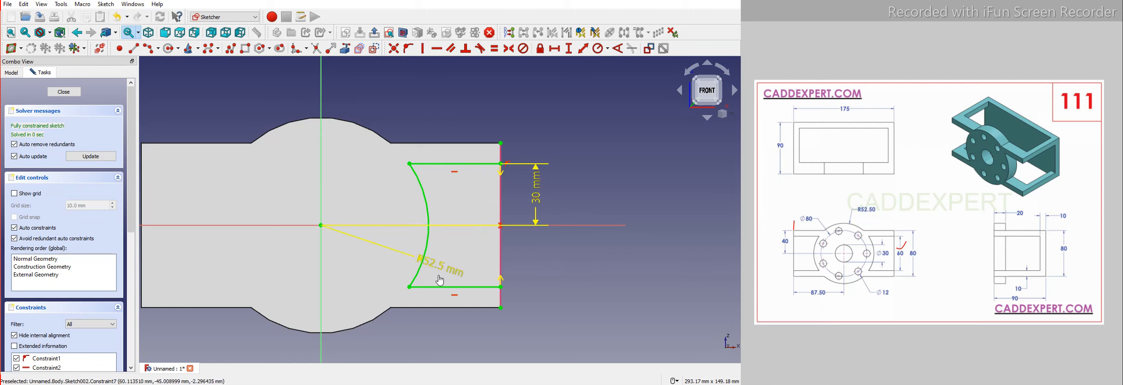
drag(435, 345, 436, 344)
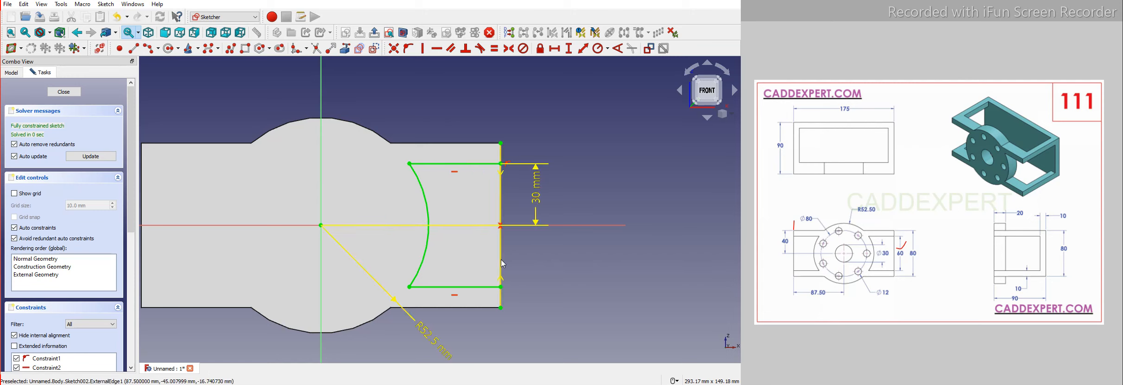
Close the profile with a vertical line between the outer ends of the two horizontal lines and finish the sketch.
scroll(501, 258, up, 1)
click(134, 49)
click(500, 142)
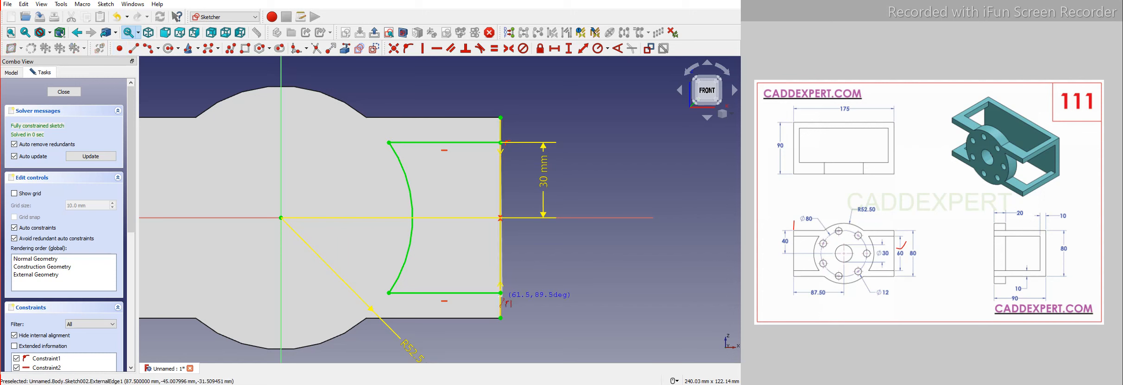
click(501, 293)
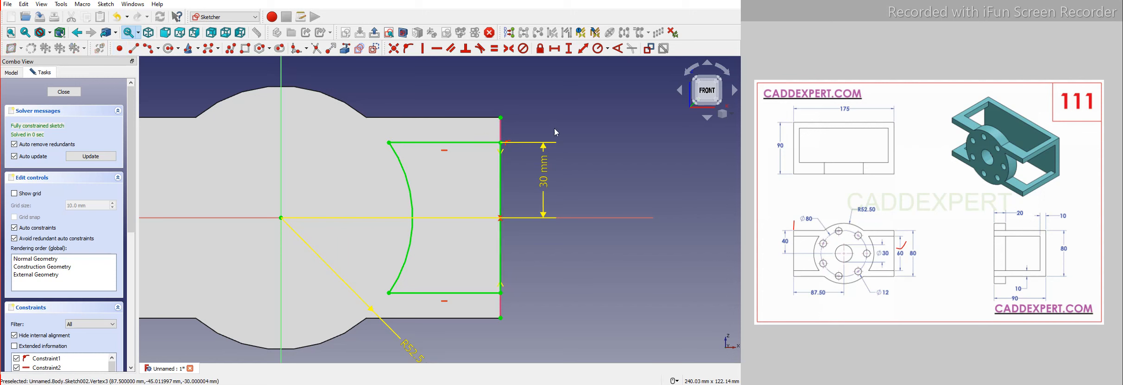
click(69, 92)
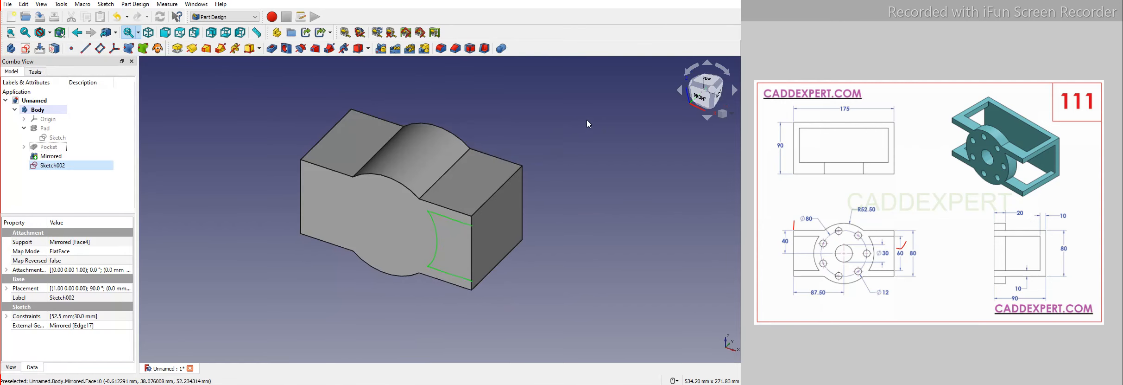
click(100, 118)
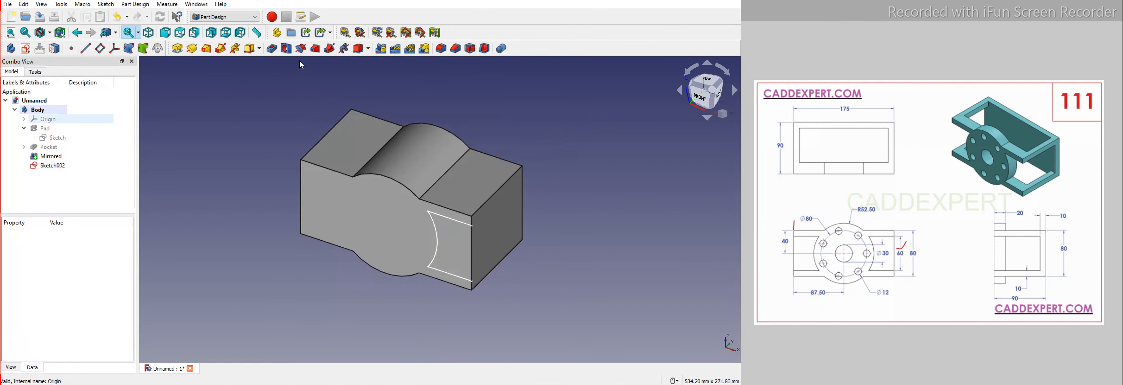
click(272, 48)
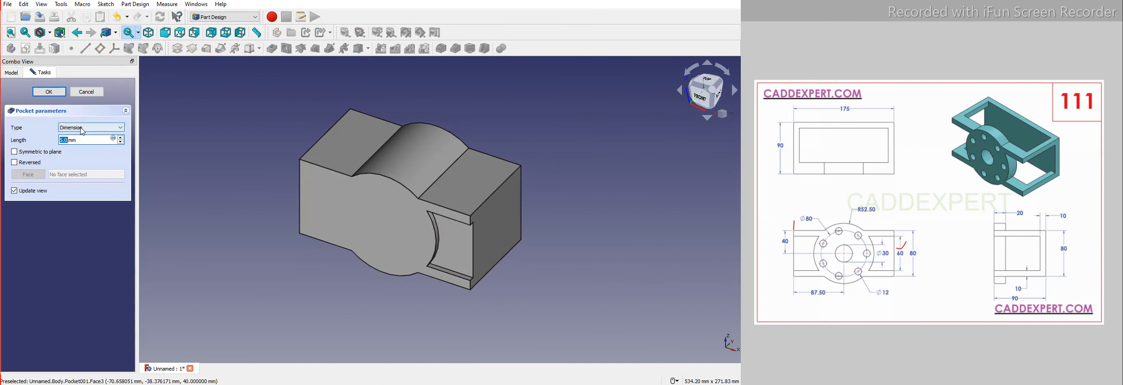
click(92, 127)
click(84, 136)
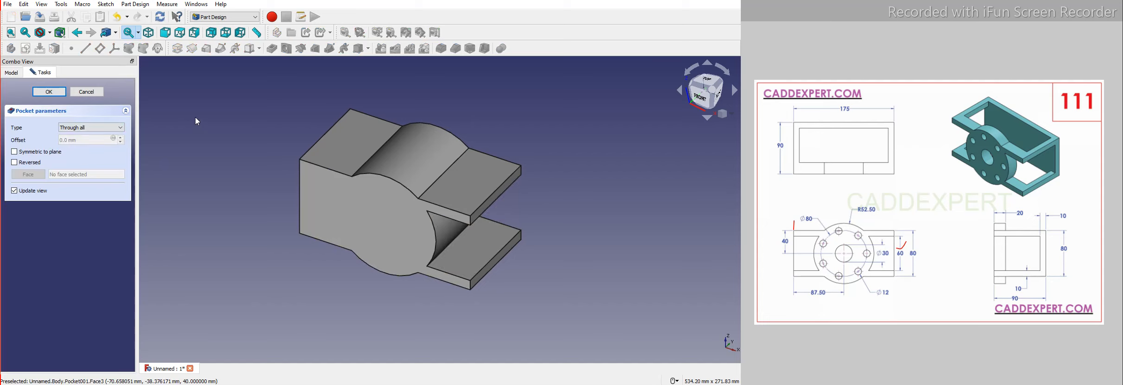
click(87, 92)
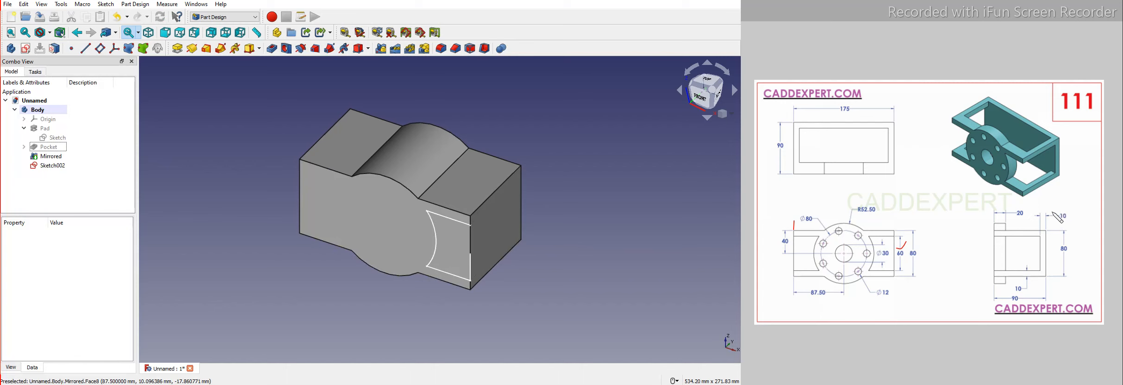
Circle the 10 and 90 dimensions on the reference drawing's side view and cut the side opening sketch as an 80 mm deep pocket.
mouse_move(1034, 216)
mouse_down()
mouse_move(1077, 226)
mouse_move(1050, 205)
mouse_move(1035, 214)
mouse_up()
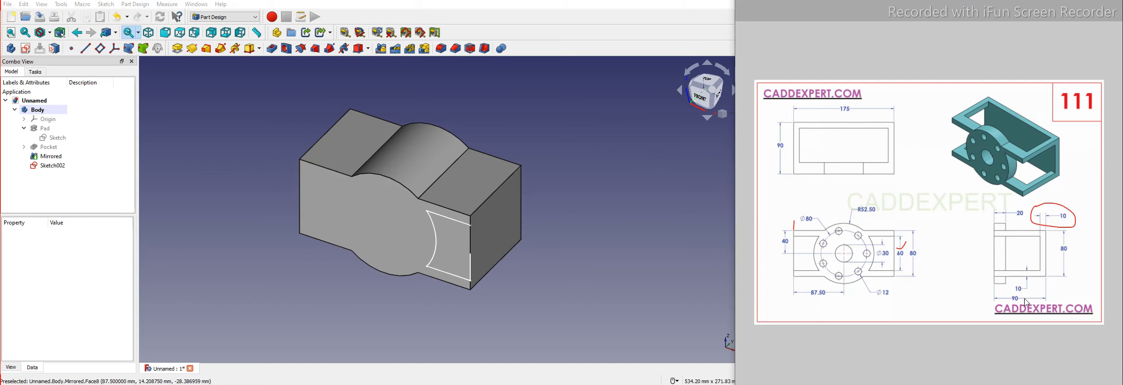
mouse_move(1017, 309)
mouse_down()
mouse_move(1025, 297)
mouse_move(1011, 291)
mouse_up()
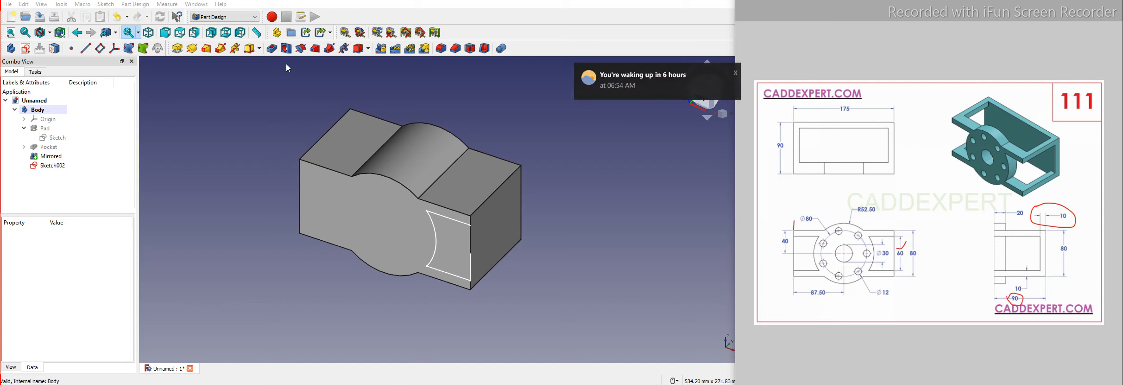
click(272, 49)
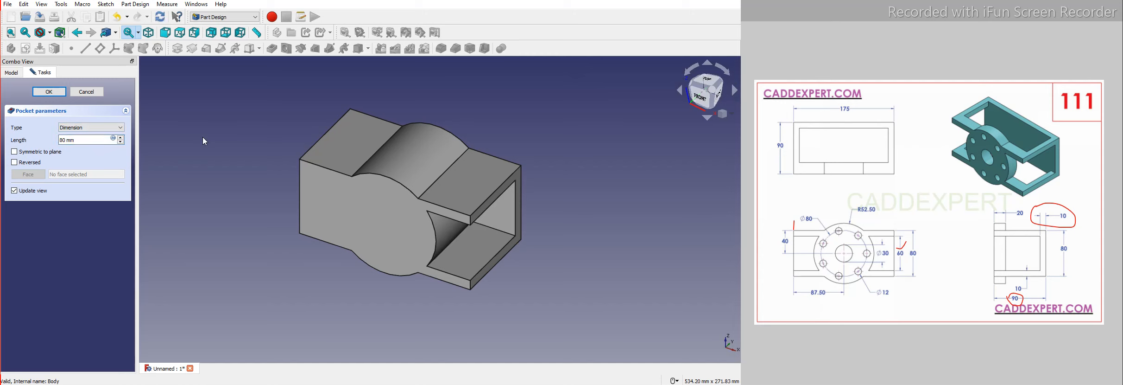
click(49, 92)
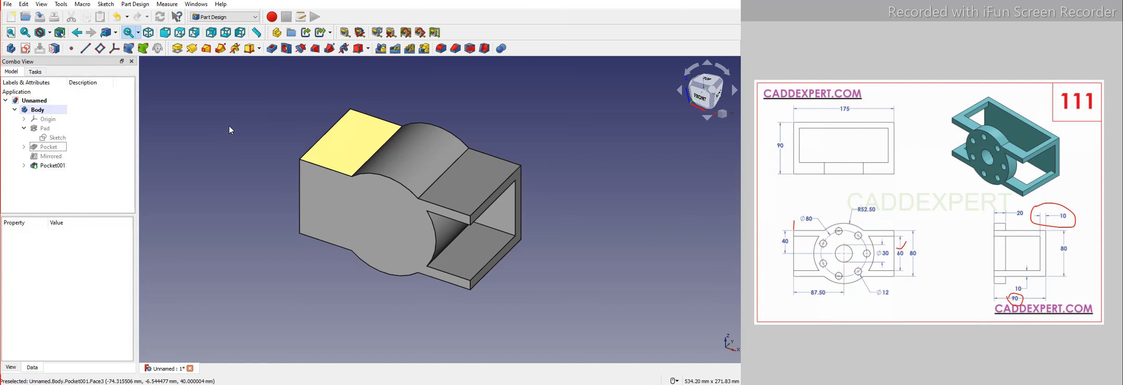
Mirror the second pocket about the Base YZ plane so that both sides of the block are cut.
click(46, 166)
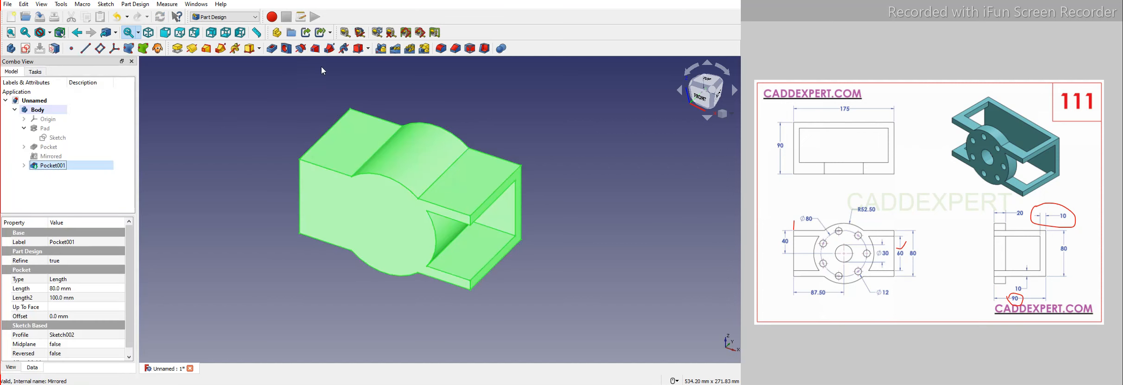
click(381, 49)
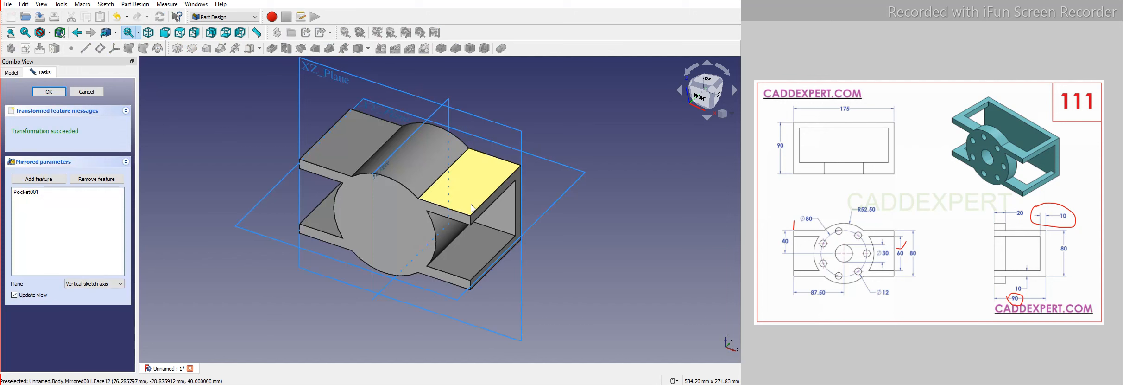
click(95, 283)
click(94, 309)
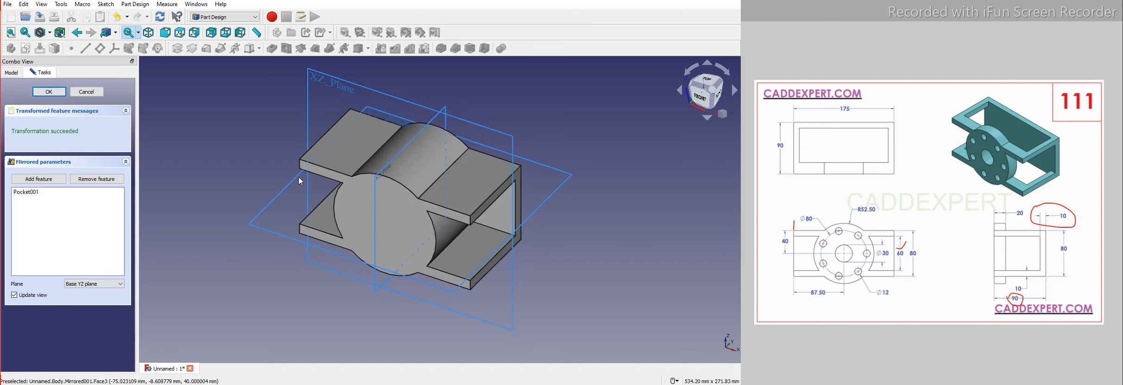
click(49, 92)
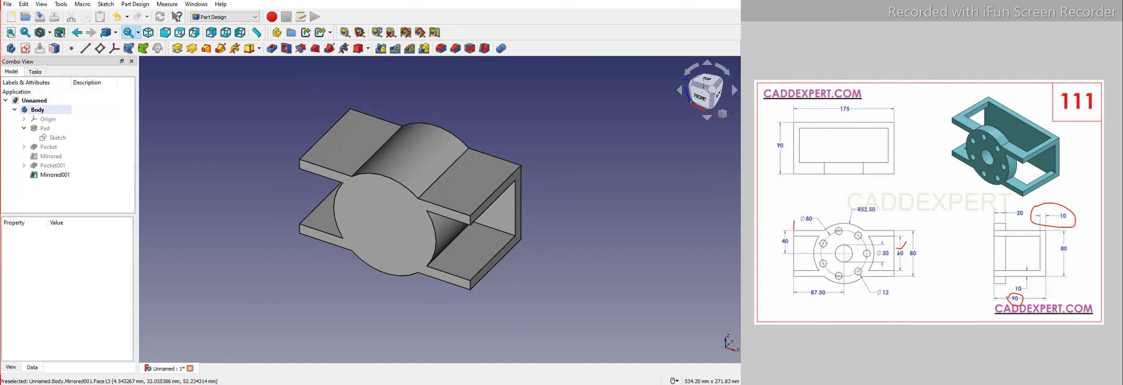
Erase the circles on the reference side view and mark the top view's inner rectangle with a cross and ticks on its walls.
drag(1078, 198, 1016, 304)
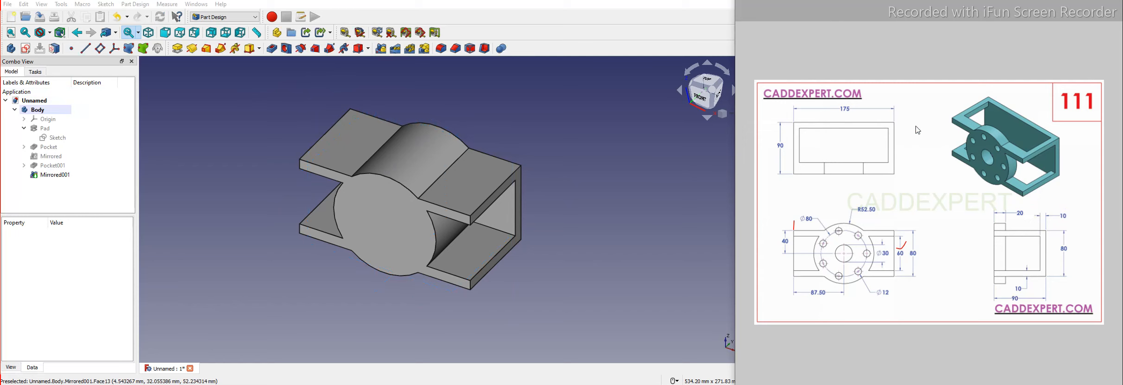
mouse_move(829, 136)
mouse_down()
mouse_move(847, 157)
mouse_move(833, 157)
mouse_up()
drag(889, 141, 895, 142)
drag(860, 122, 860, 127)
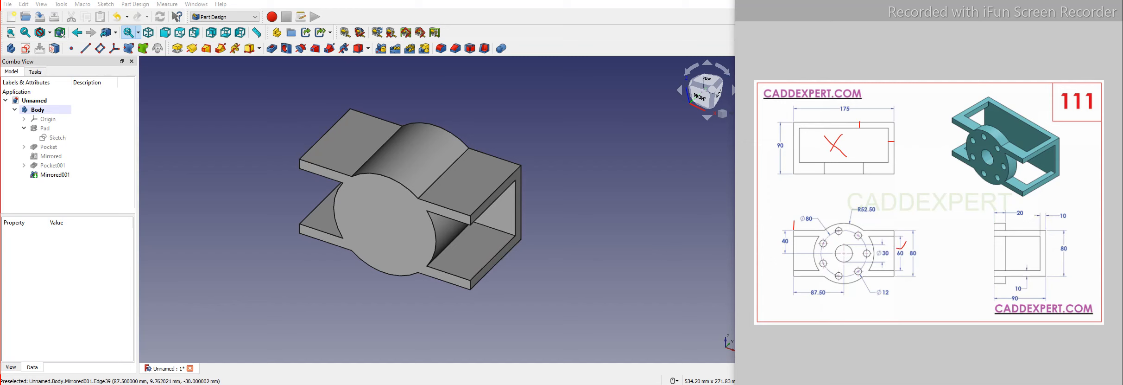
Create a new sketch on the XY plane of the body and view it isometrically.
click(45, 119)
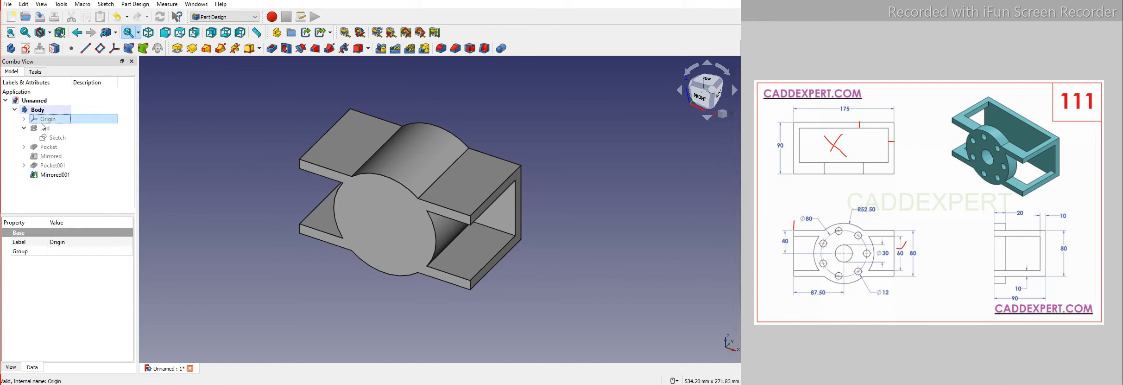
click(159, 109)
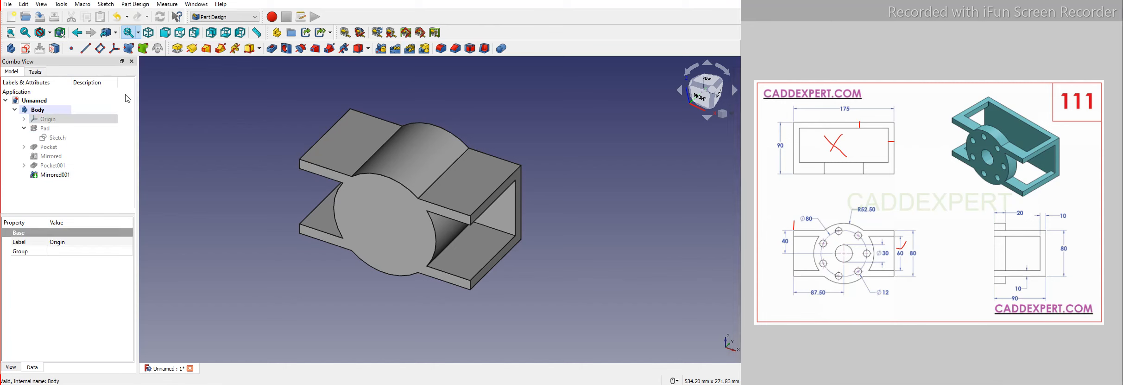
click(26, 49)
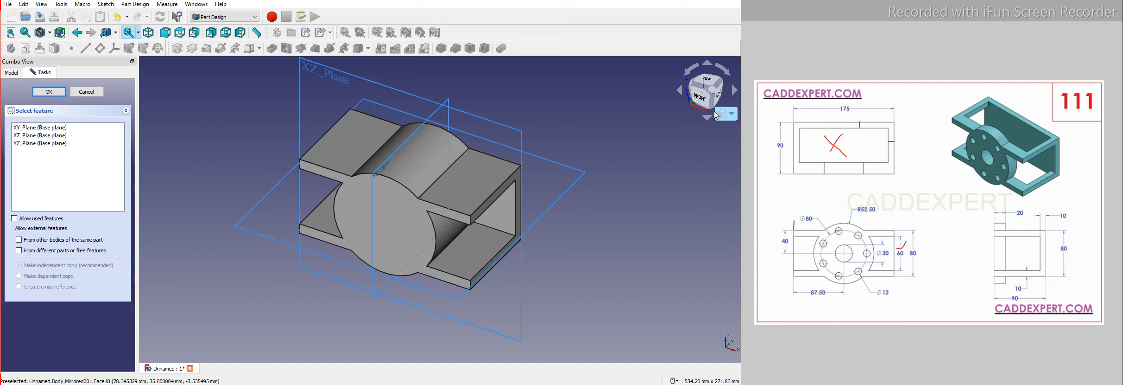
click(703, 98)
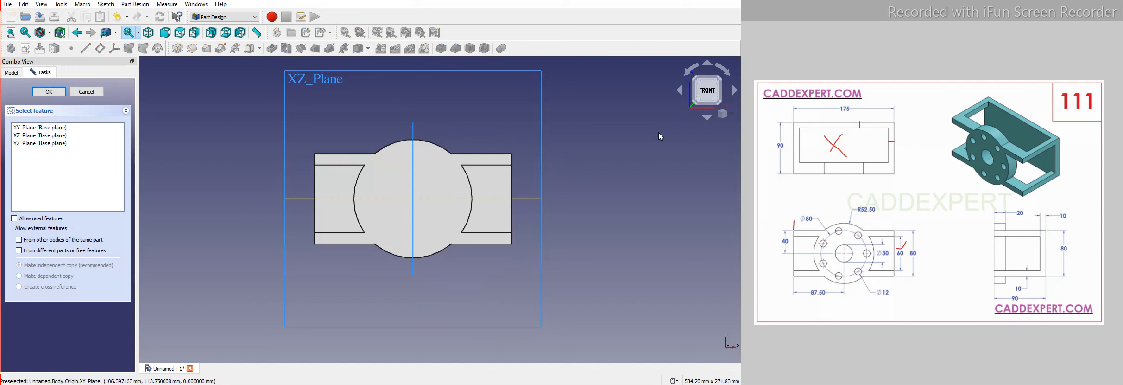
key(0)
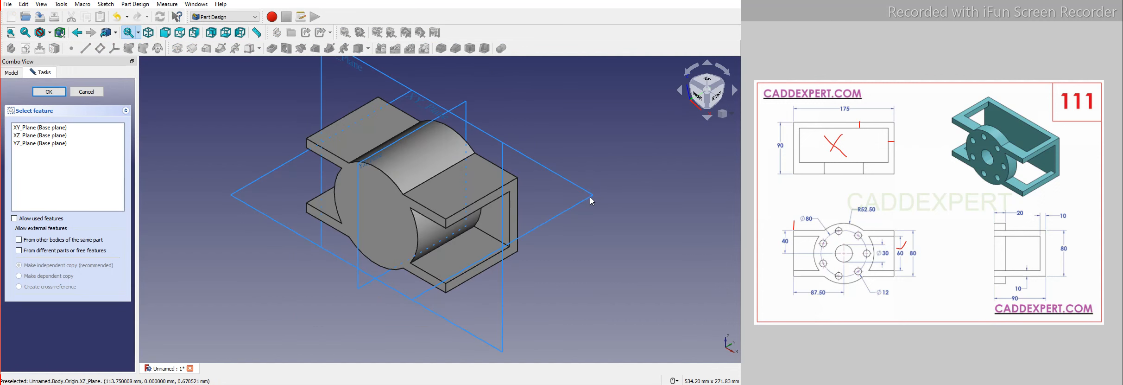
click(40, 127)
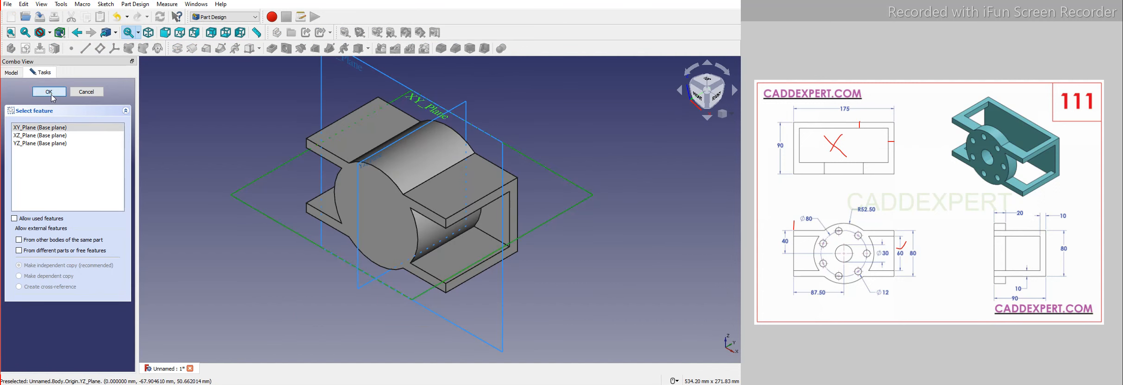
click(52, 93)
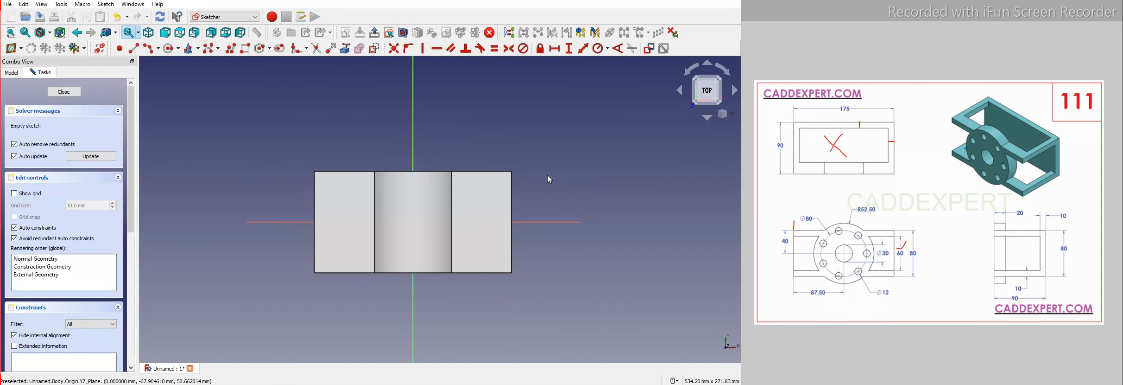
key(0)
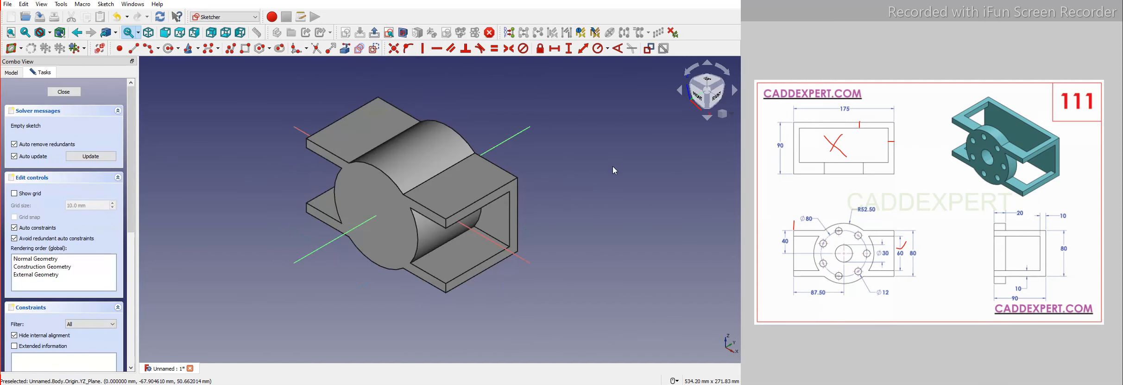
Draw a rectangle extending beyond both ends of the block and project the side opening's lower rear inner edge as external geometry.
click(245, 49)
click(266, 92)
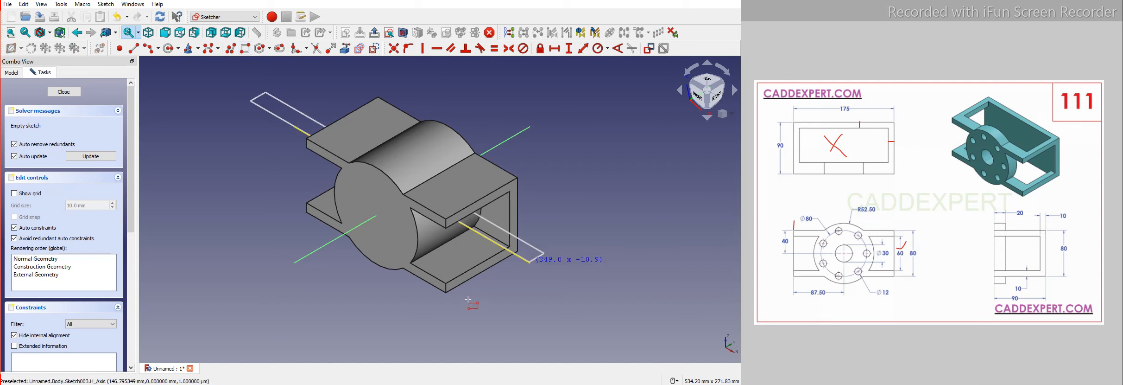
click(445, 313)
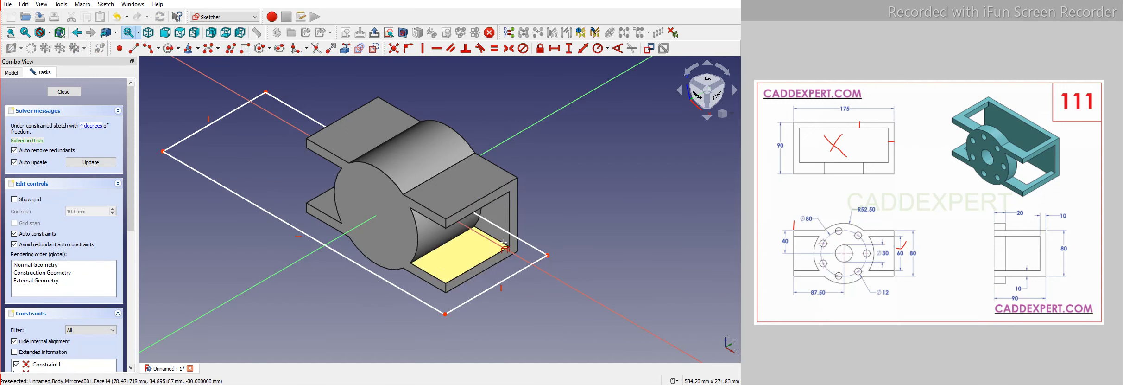
scroll(501, 244, up, 6)
scroll(511, 251, up, 3)
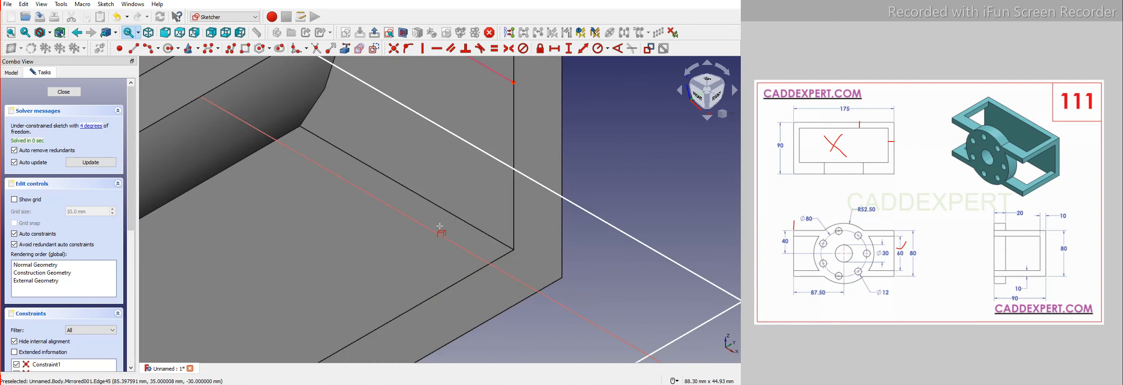
scroll(452, 197, down, 7)
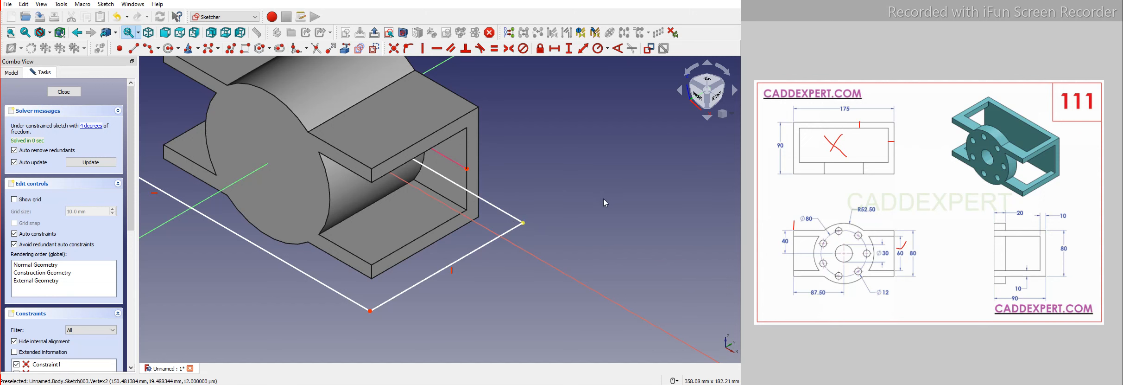
scroll(605, 202, down, 2)
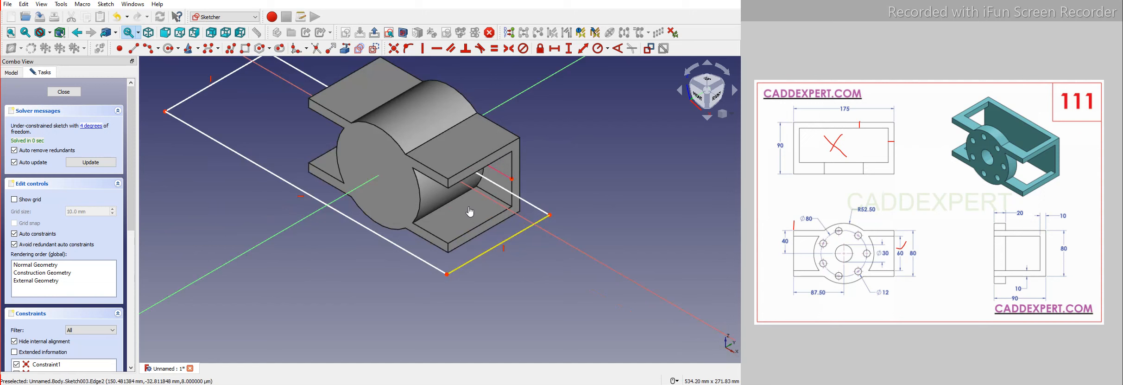
Pull the rectangle's +X edge just inside the block and project the upper outer edge of that block end as external geometry.
drag(469, 207, 462, 204)
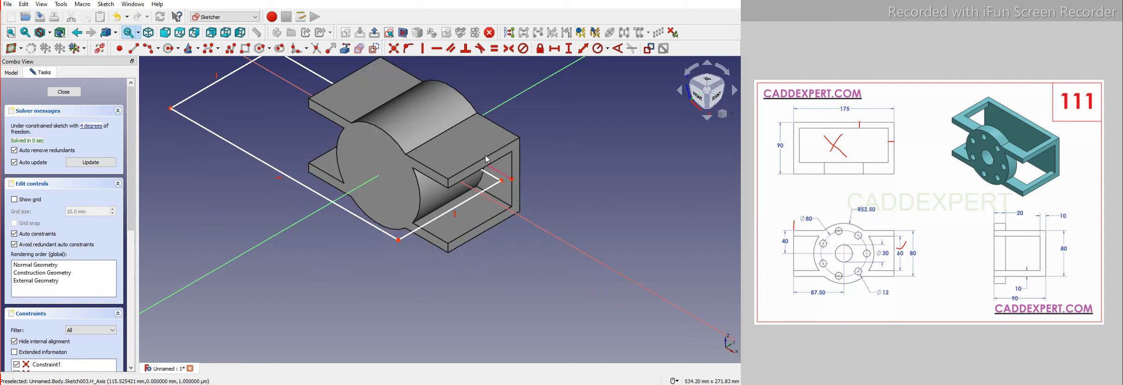
click(346, 51)
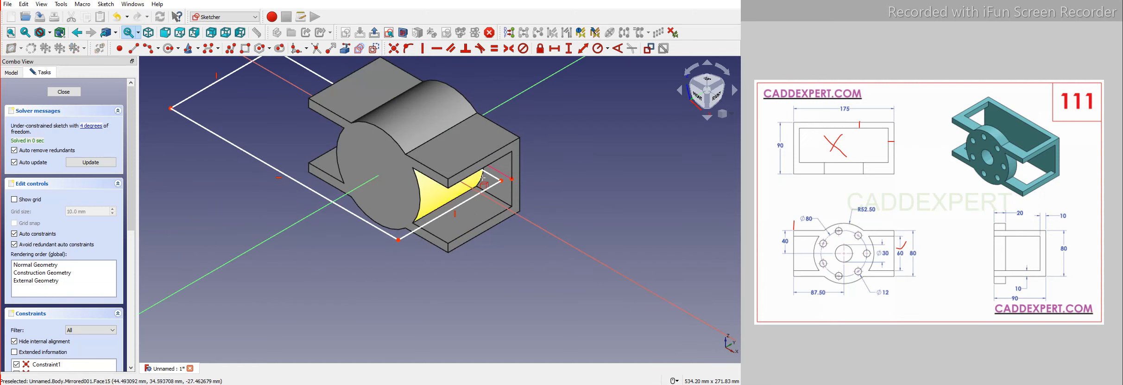
click(483, 159)
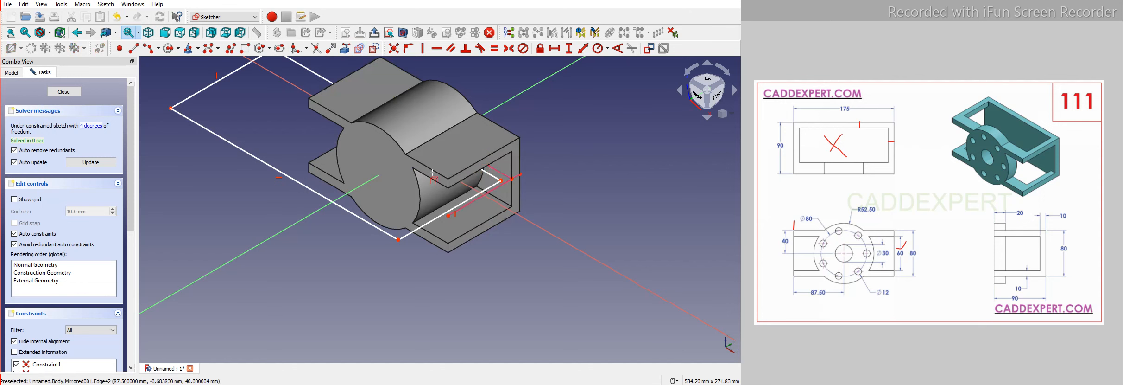
scroll(447, 212, up, 5)
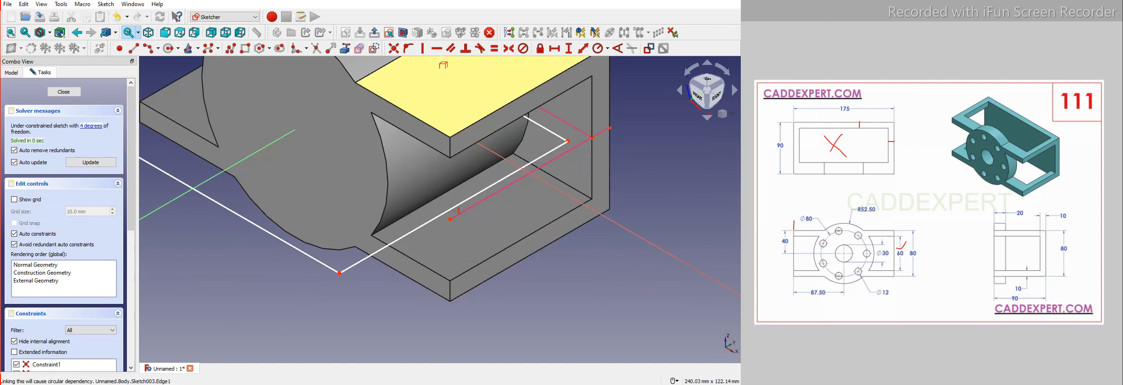
right_click(314, 300)
click(357, 263)
click(479, 209)
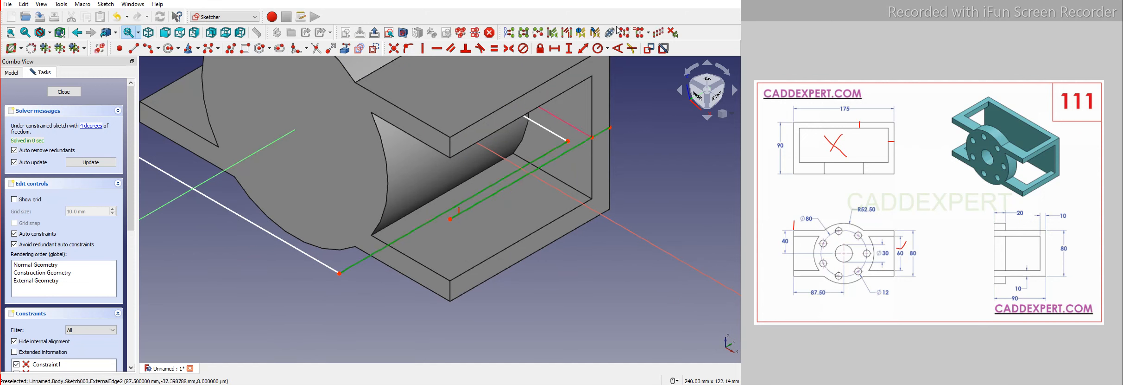
click(555, 49)
click(445, 205)
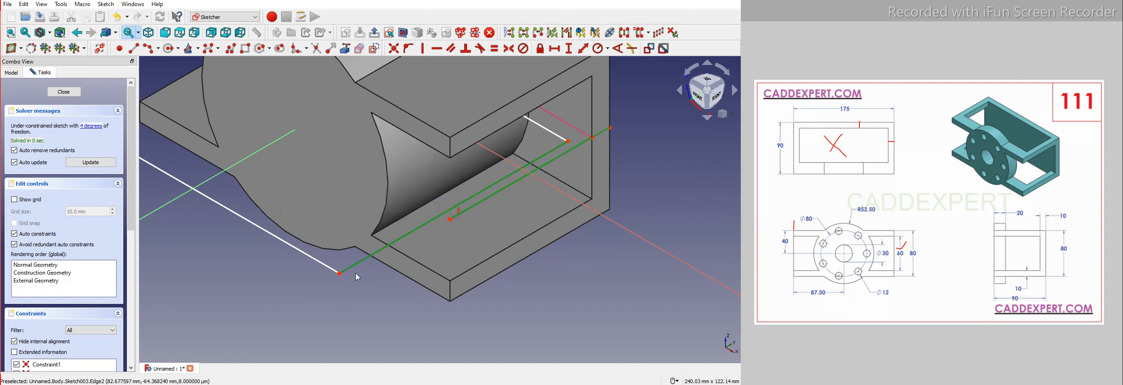
click(341, 275)
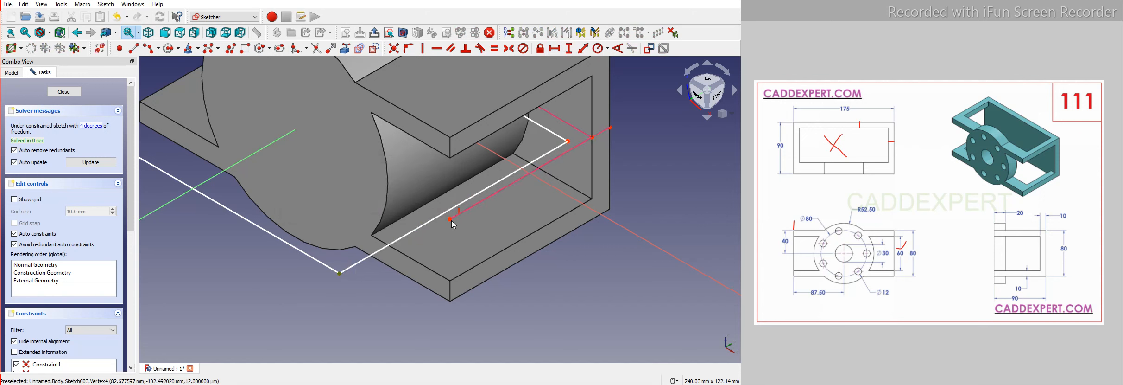
click(451, 220)
click(569, 50)
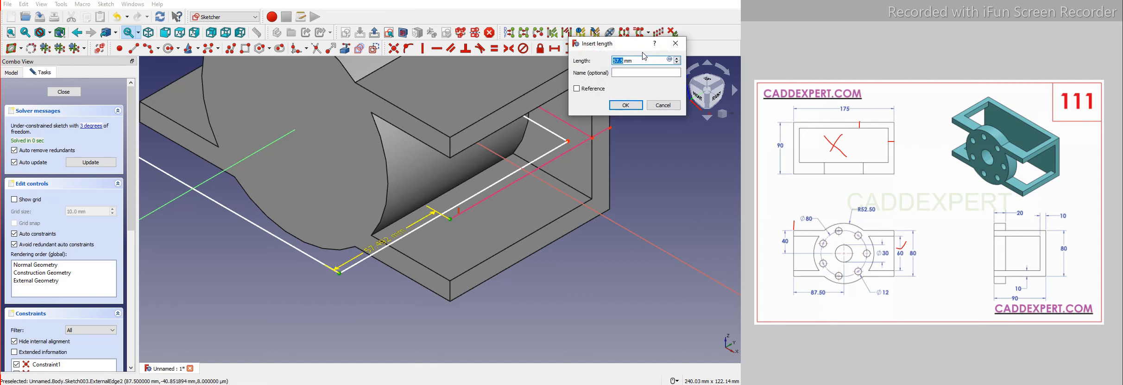
click(676, 43)
Constrain the rectangle's front corner to 10 mm horizontally from the projected edge's front endpoint and move the dimension label clear of the edge.
click(339, 274)
click(450, 220)
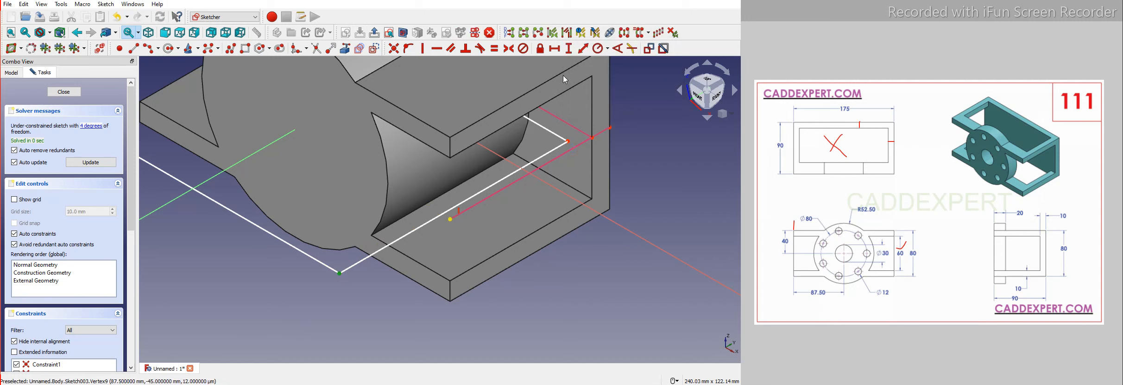
click(555, 48)
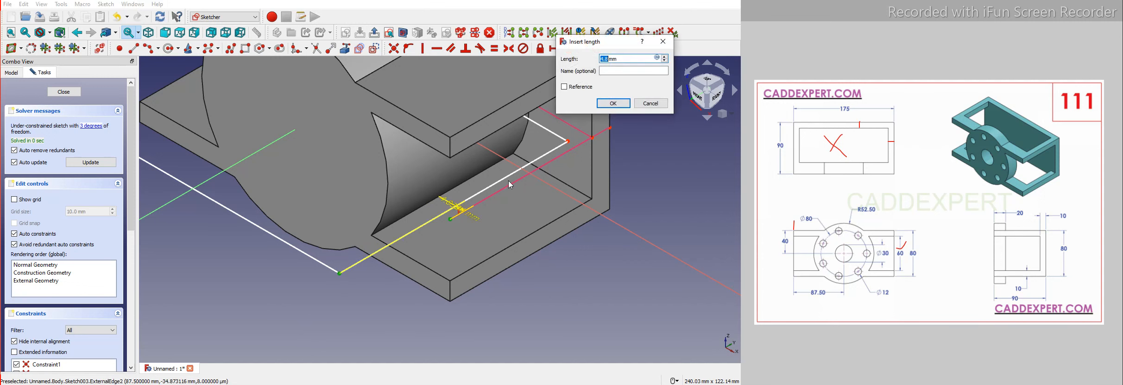
text(10)
key(Return)
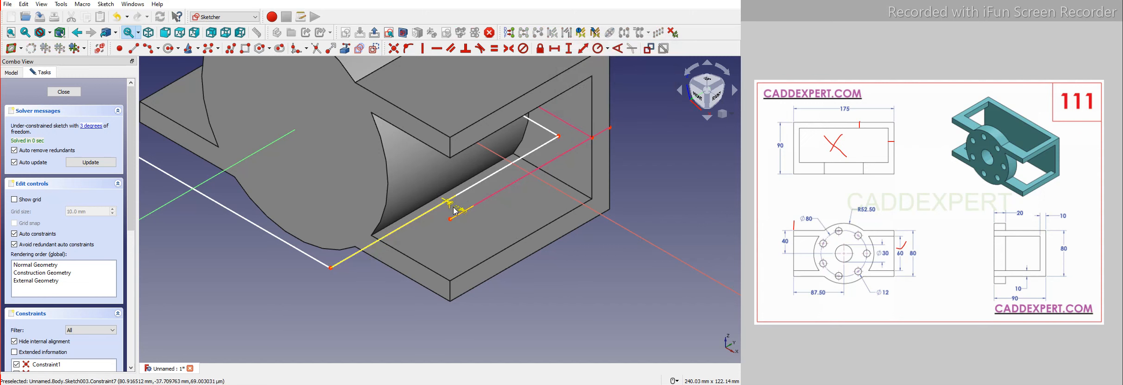
scroll(455, 211, up, 3)
scroll(399, 292, up, 1)
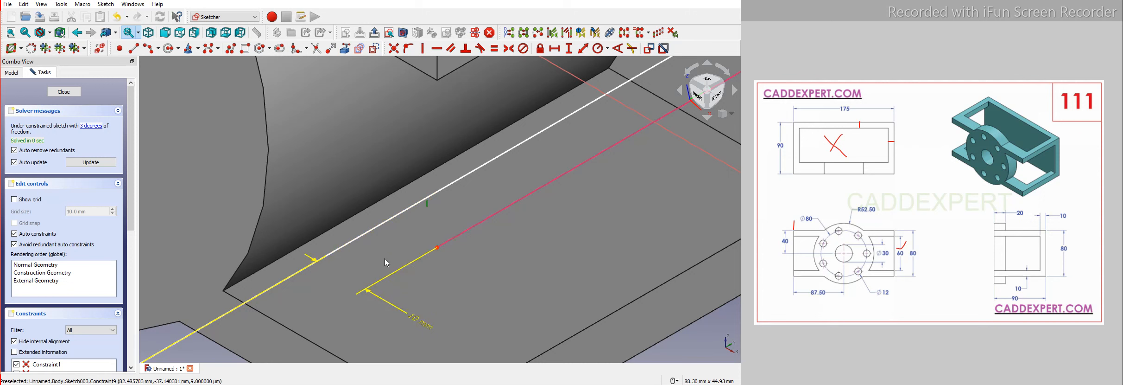
Constrain the rectangle's rear +X corner to 10 mm vertically from the rear endpoint of the projected block end edge.
scroll(422, 207, down, 5)
scroll(440, 177, up, 4)
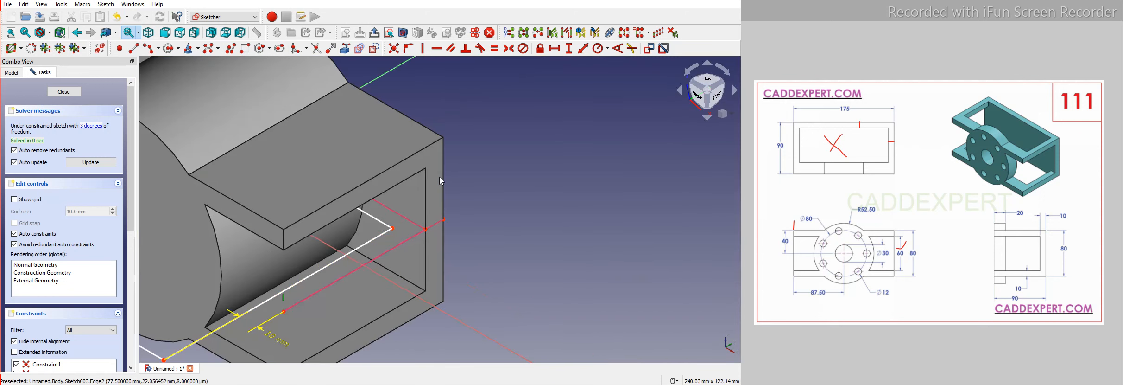
scroll(389, 241, up, 1)
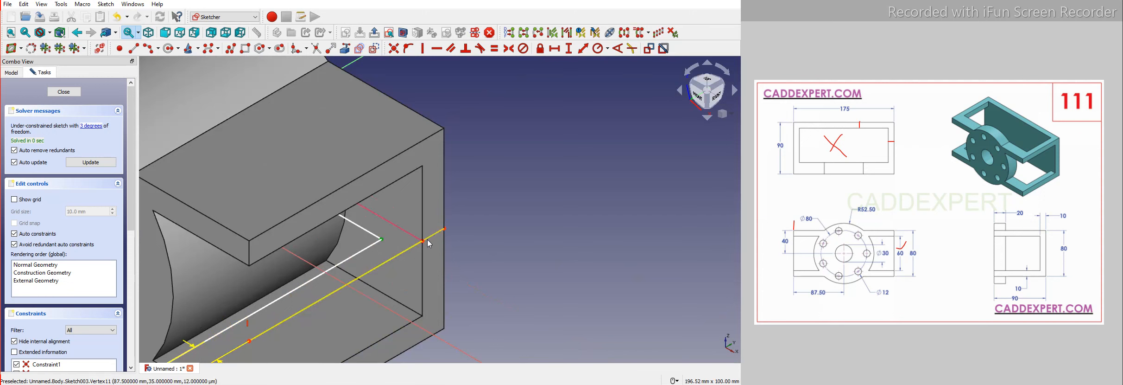
scroll(430, 245, up, 3)
click(354, 244)
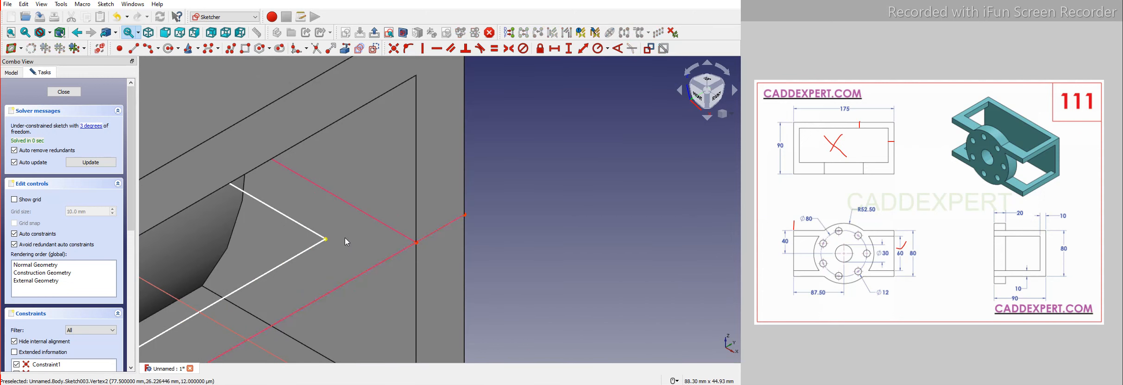
click(417, 242)
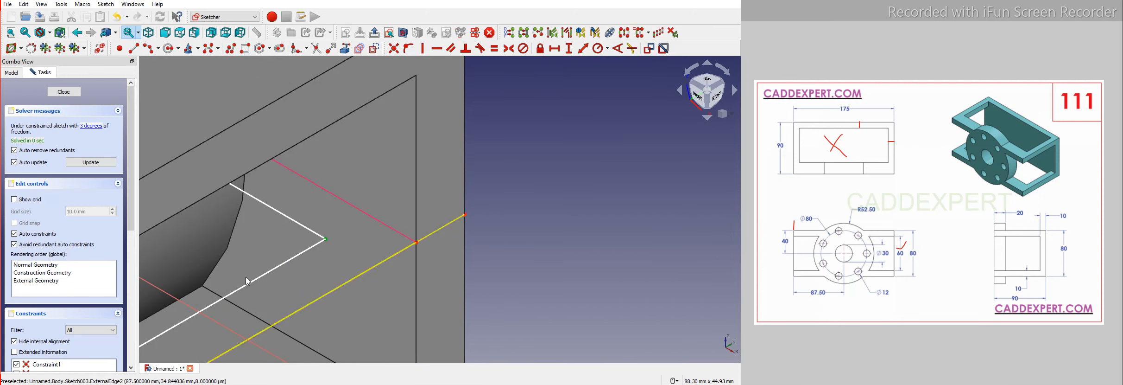
click(568, 48)
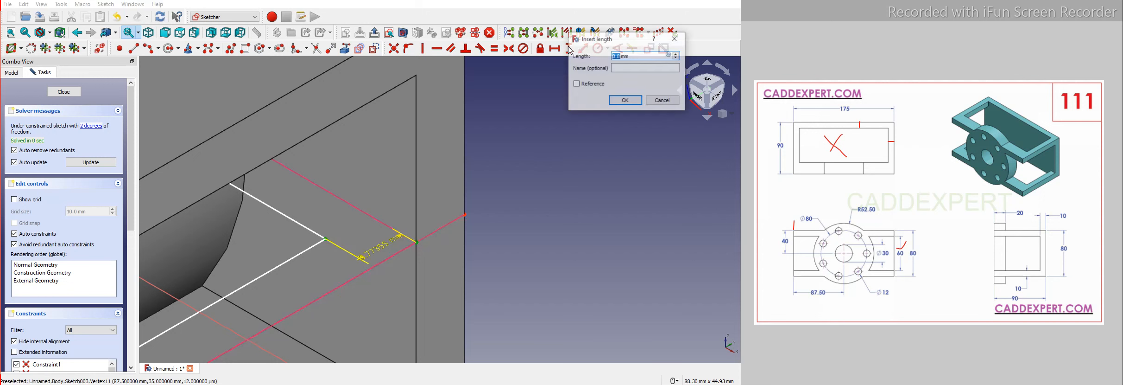
text(10)
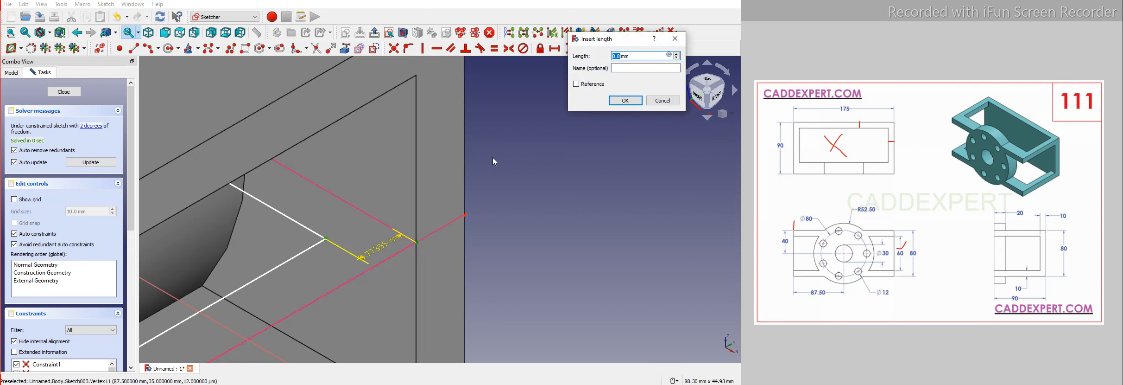
key(Return)
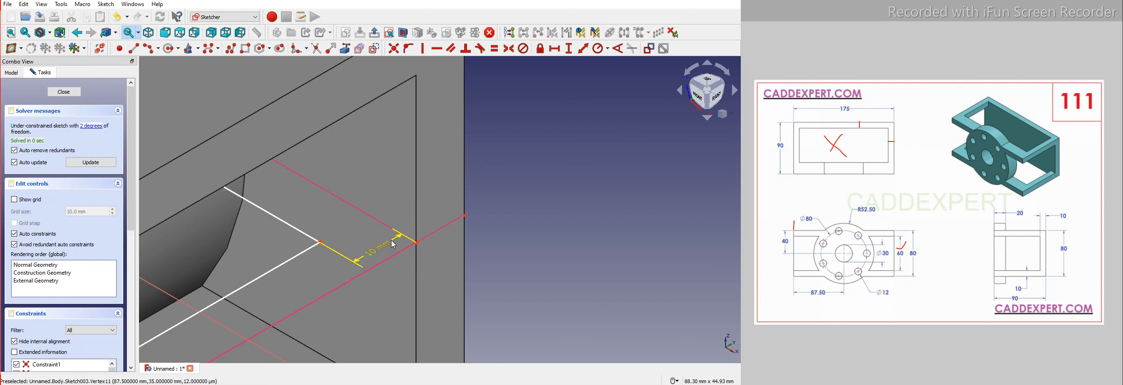
Change the vertical distance between the rectangle's rear +X corner and the projected endpoint to 0 mm.
scroll(414, 207, down, 4)
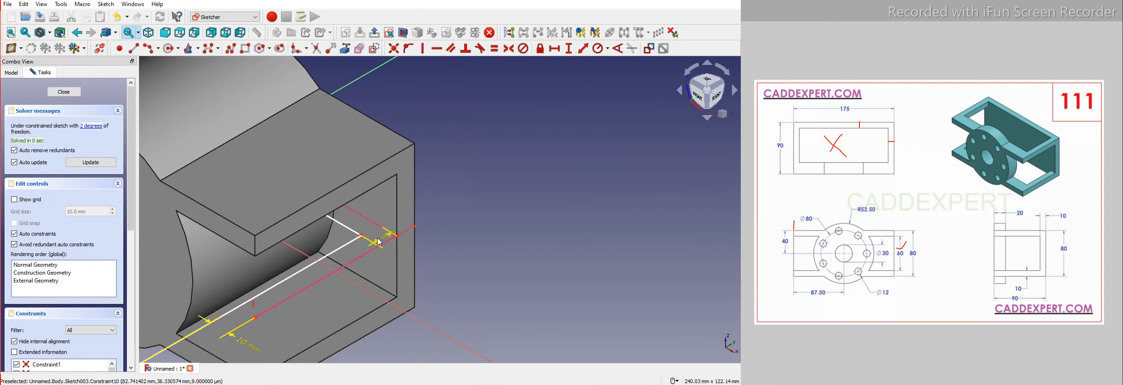
scroll(387, 250, down, 4)
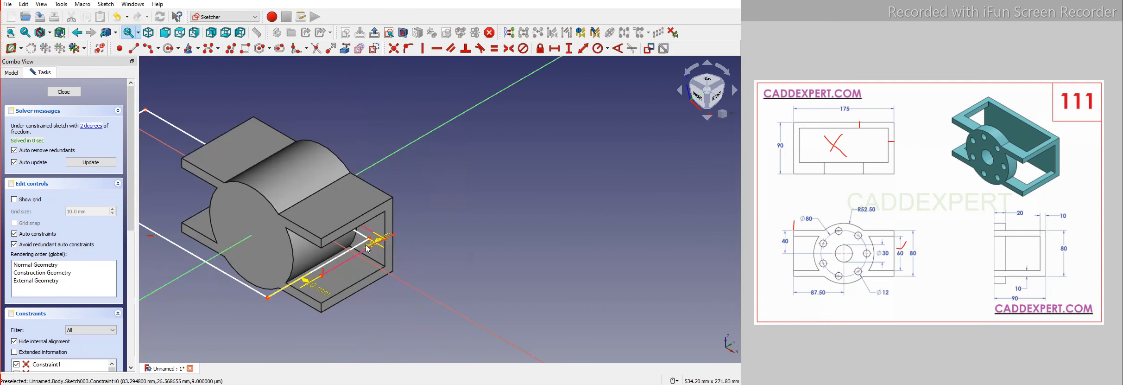
scroll(369, 249, up, 3)
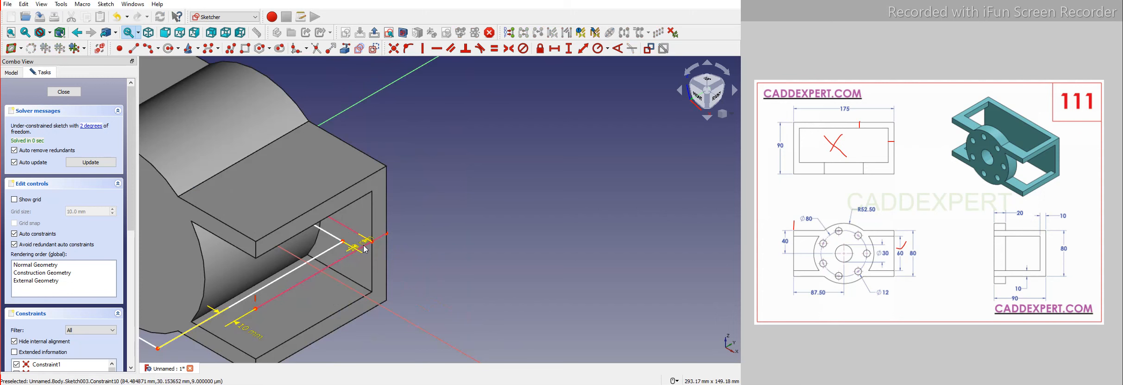
scroll(363, 245, up, 4)
double_click(364, 245)
text(0)
key(Return)
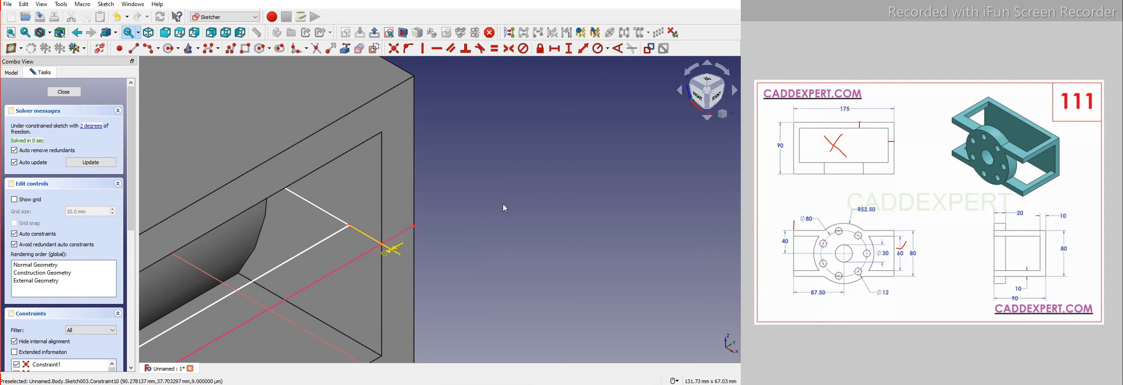
Remove the zero vertical distance and constrain the rectangle's rear +X corner onto the projected rear edge.
scroll(540, 242, down, 4)
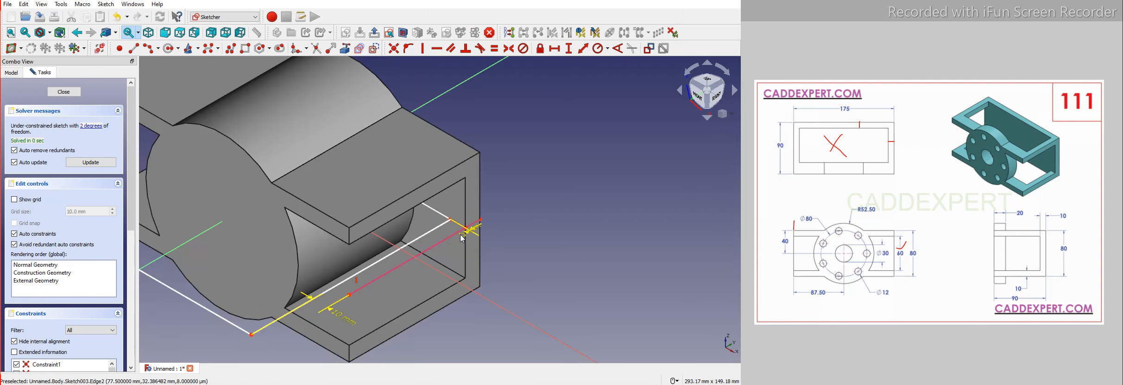
scroll(462, 239, up, 3)
scroll(598, 248, down, 6)
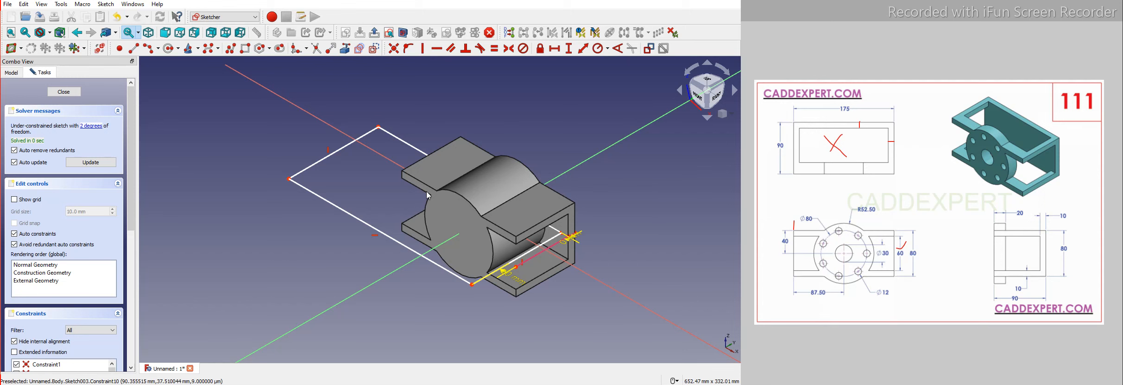
scroll(420, 210, up, 2)
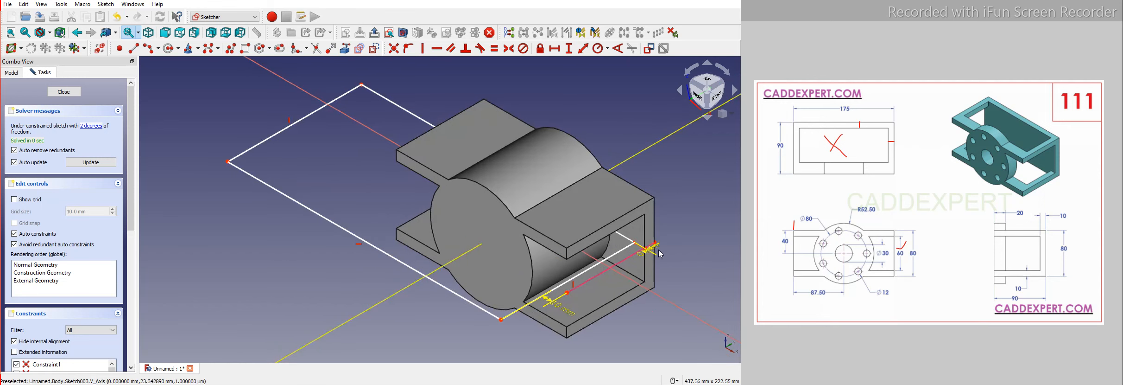
scroll(529, 249, up, 6)
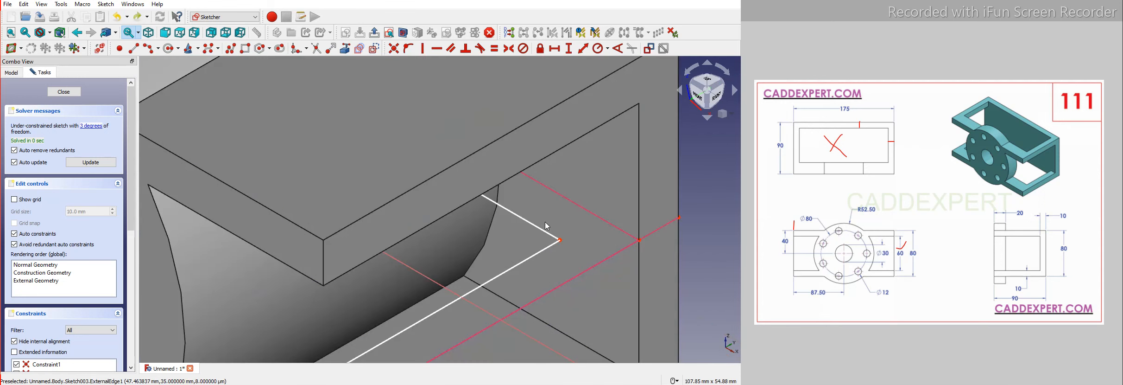
click(560, 240)
click(586, 209)
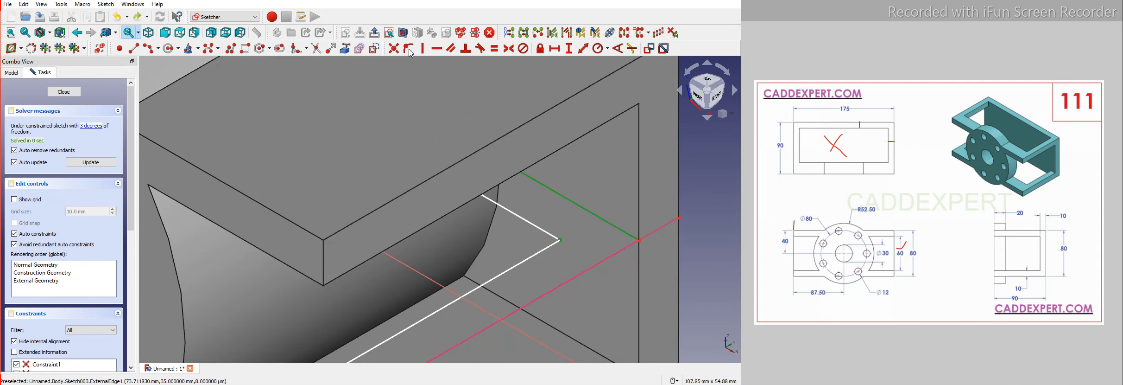
scroll(609, 219, down, 2)
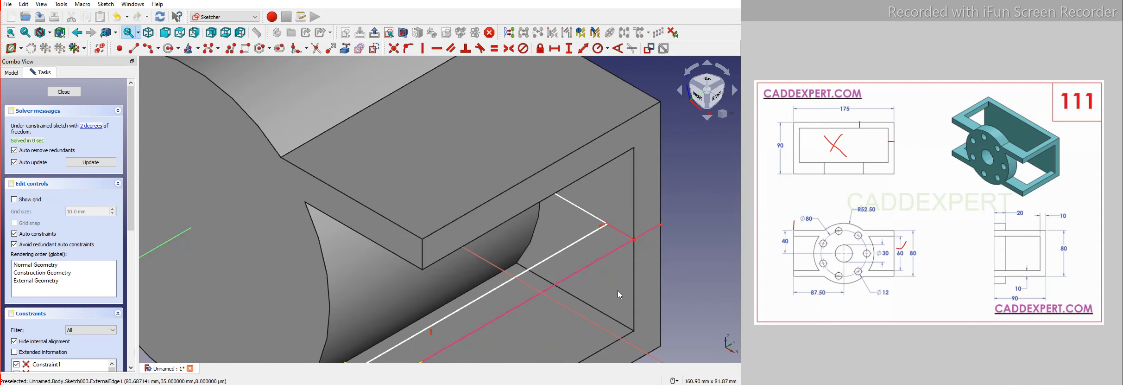
Project the block's -X end edge as external geometry and pull the rectangle's -X edge just inside that end.
scroll(656, 261, down, 6)
mouse_move(330, 229)
middle_down()
mouse_move(429, 257)
mouse_move(506, 243)
mouse_move(494, 259)
middle_up()
scroll(252, 85, down, 3)
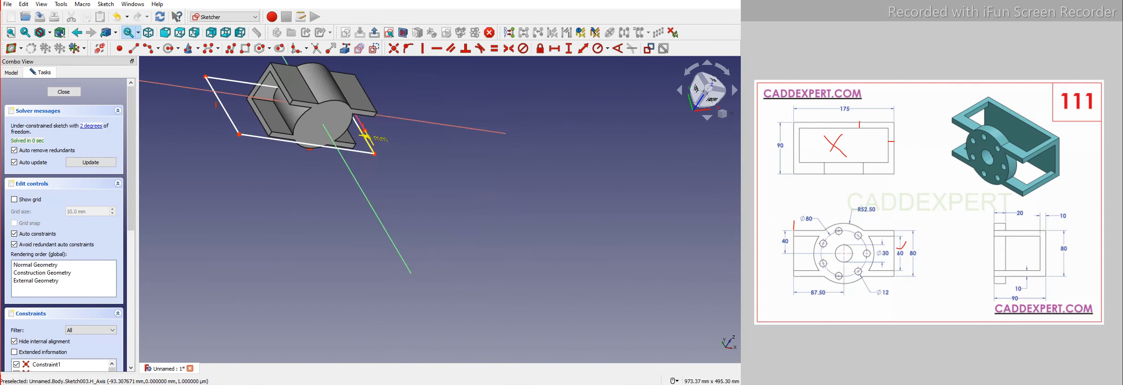
scroll(249, 98, up, 5)
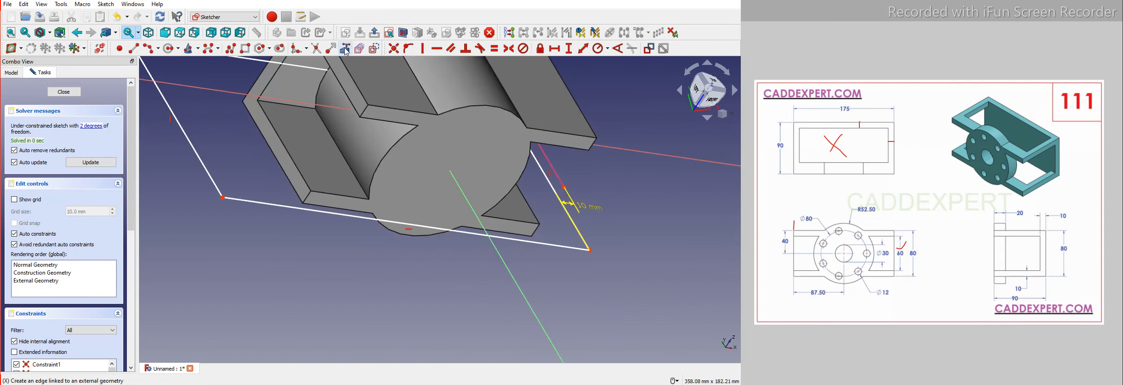
click(345, 49)
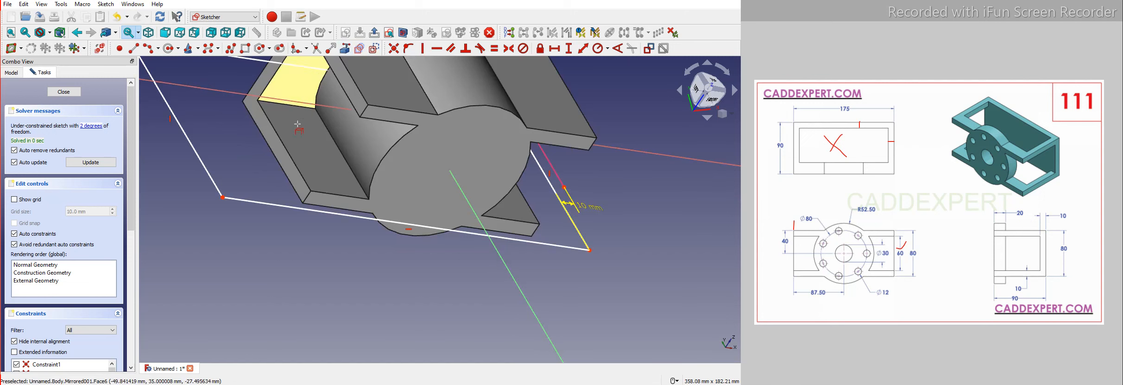
click(284, 148)
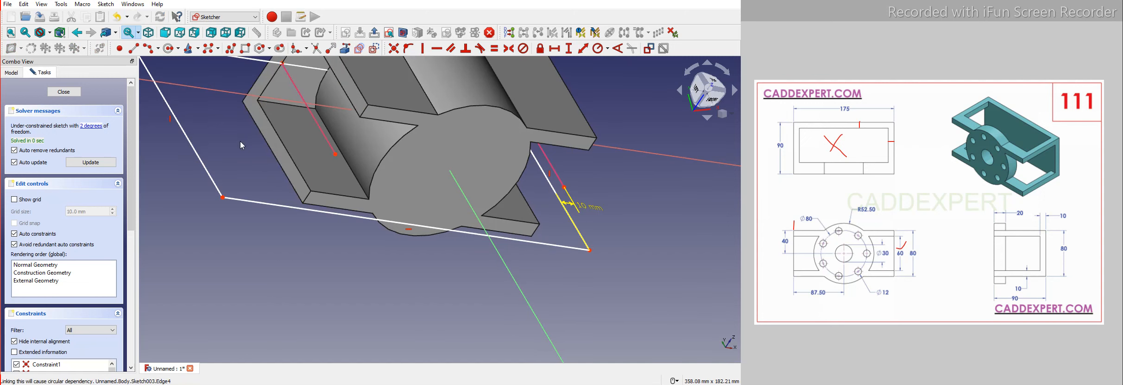
drag(196, 157, 345, 154)
scroll(346, 136, up, 3)
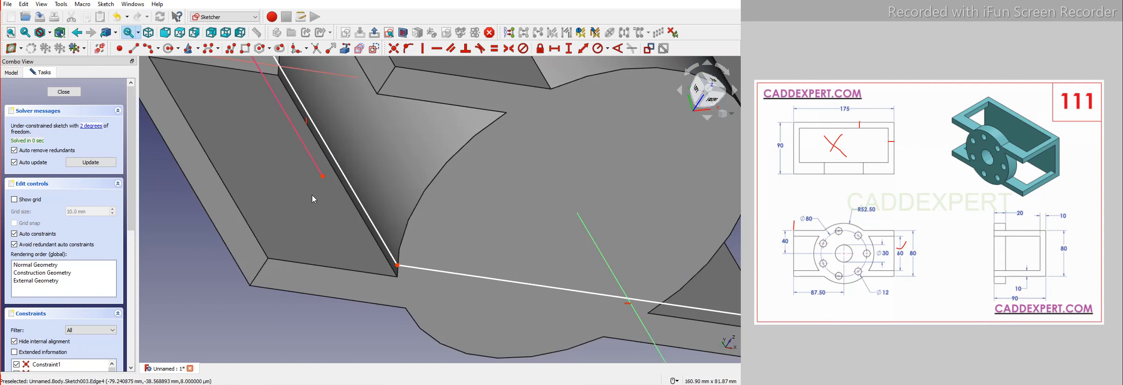
Constrain the rectangle's front -X corner to 10 mm horizontally from the projected edge's front endpoint and move the label clear of the block.
scroll(313, 202, down, 4)
scroll(315, 199, up, 3)
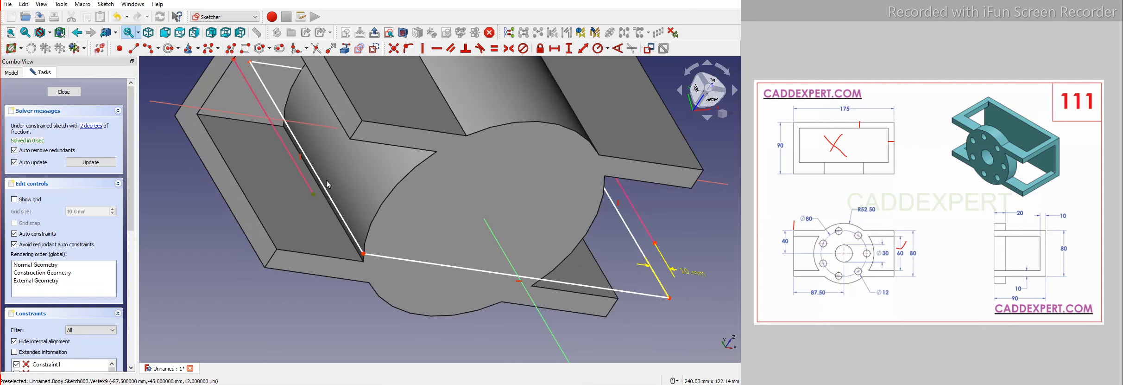
click(362, 254)
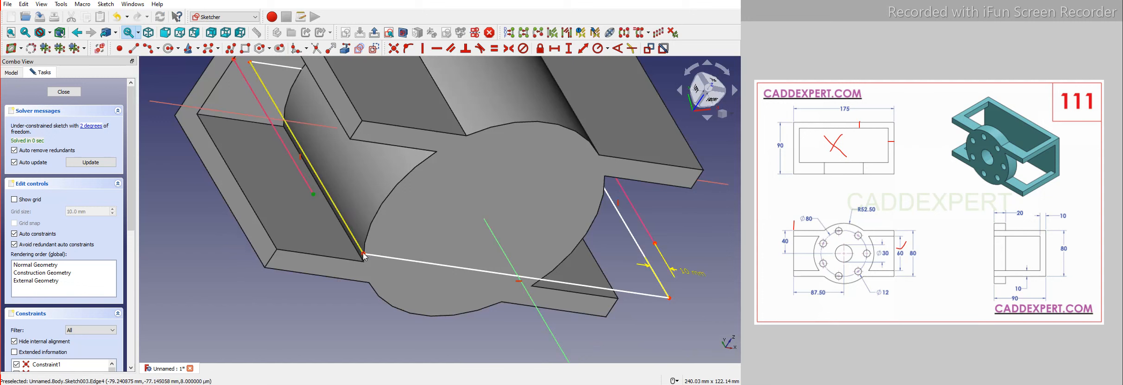
click(556, 50)
text(10)
key(Return)
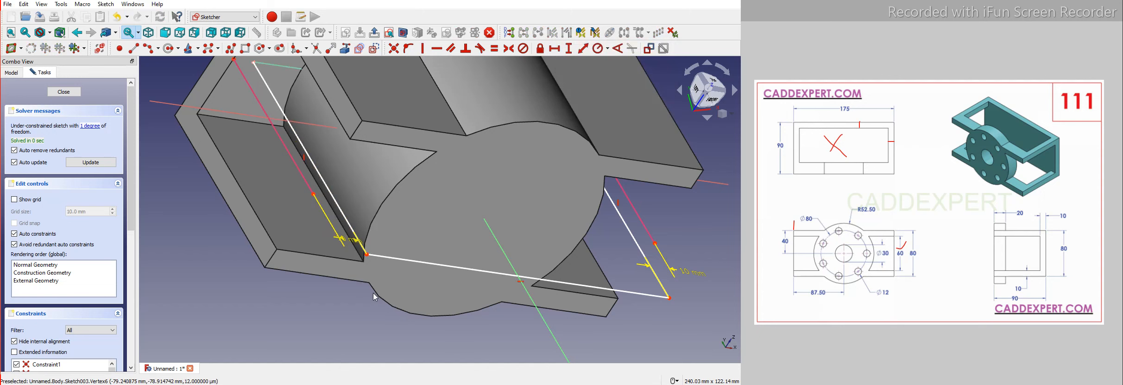
scroll(396, 312, up, 3)
scroll(412, 283, down, 5)
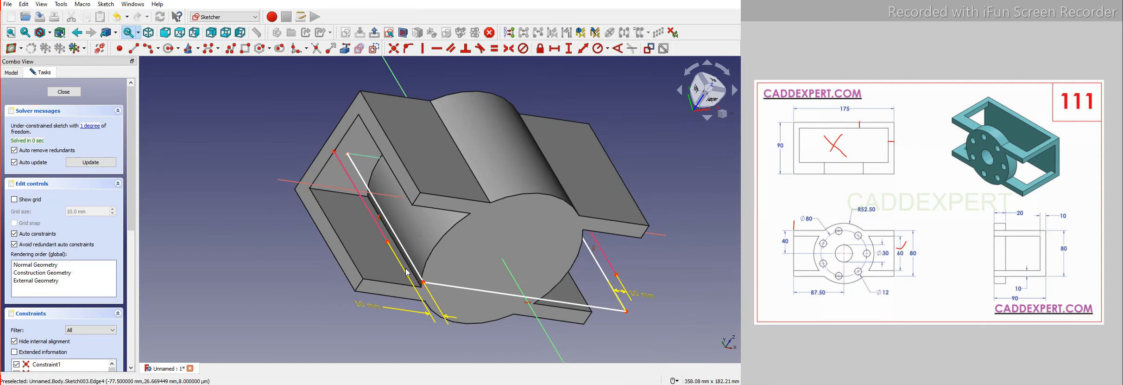
View the sketch from the top and pull the rectangle's front edge slightly farther out from the block.
scroll(353, 244, down, 1)
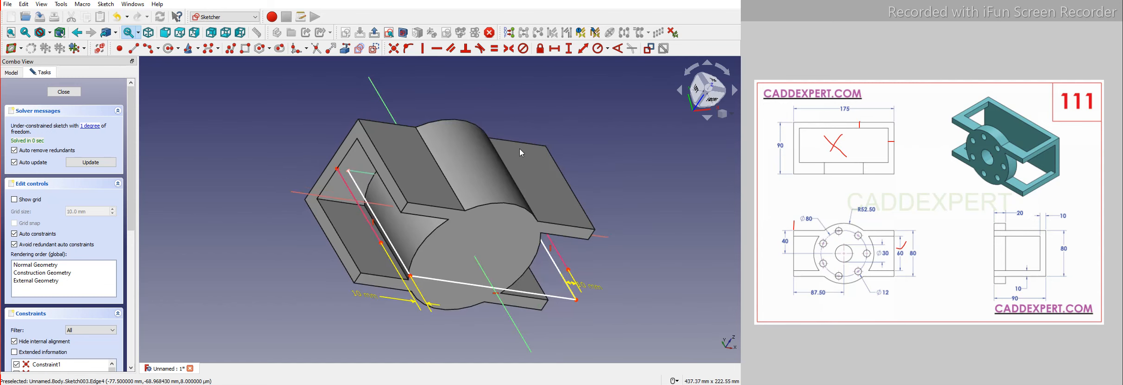
click(718, 83)
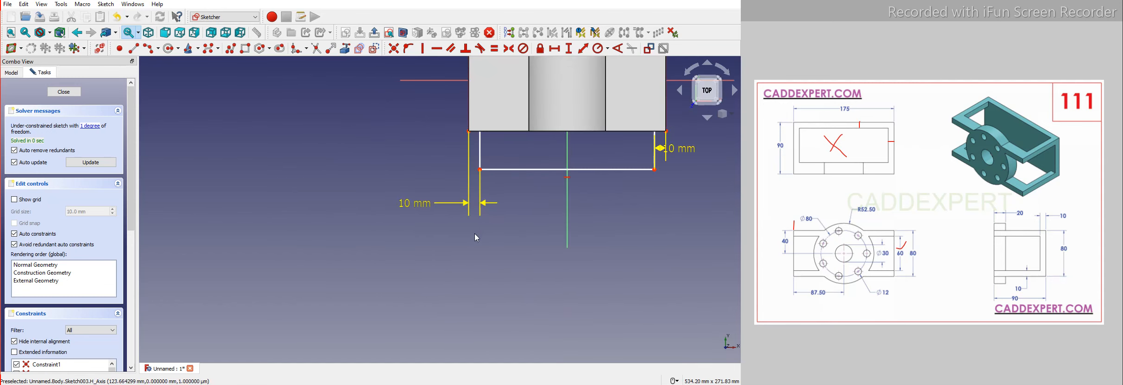
scroll(446, 259, down, 6)
scroll(533, 162, up, 4)
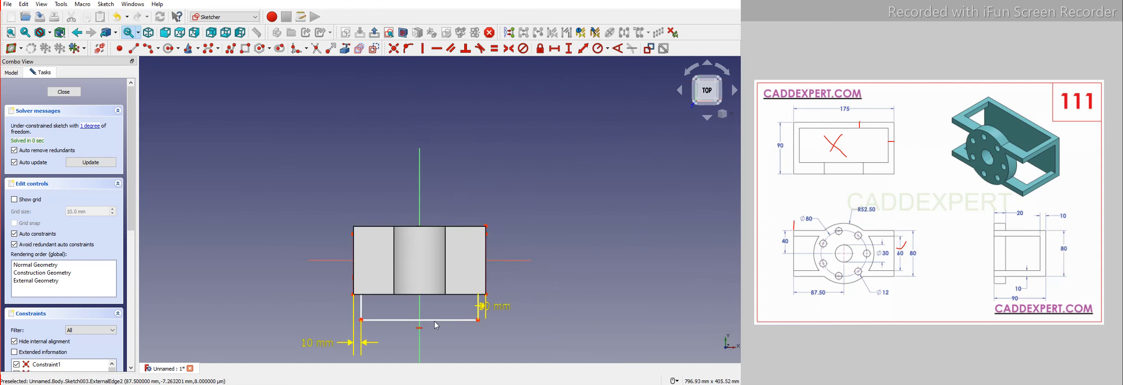
mouse_move(438, 319)
mouse_down()
mouse_move(448, 306)
mouse_move(448, 323)
mouse_up()
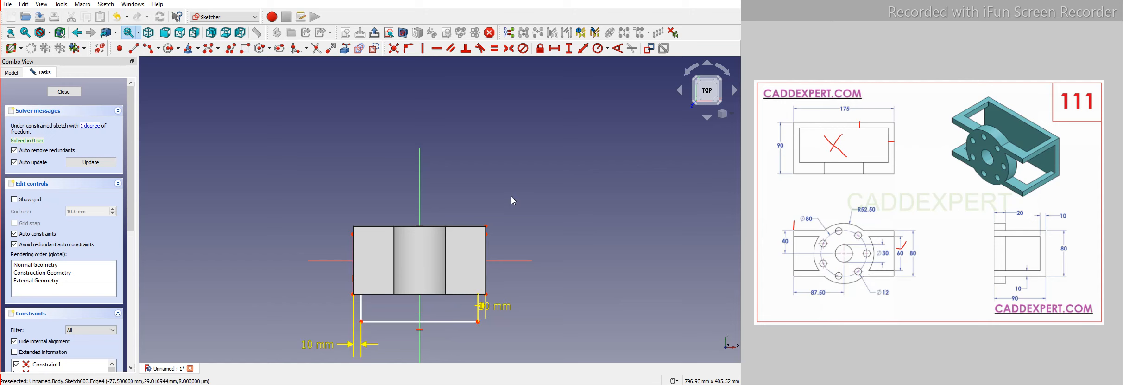
Return to the isometric view and constrain the rectangle's +X side to a vertical length of 90 mm.
key(0)
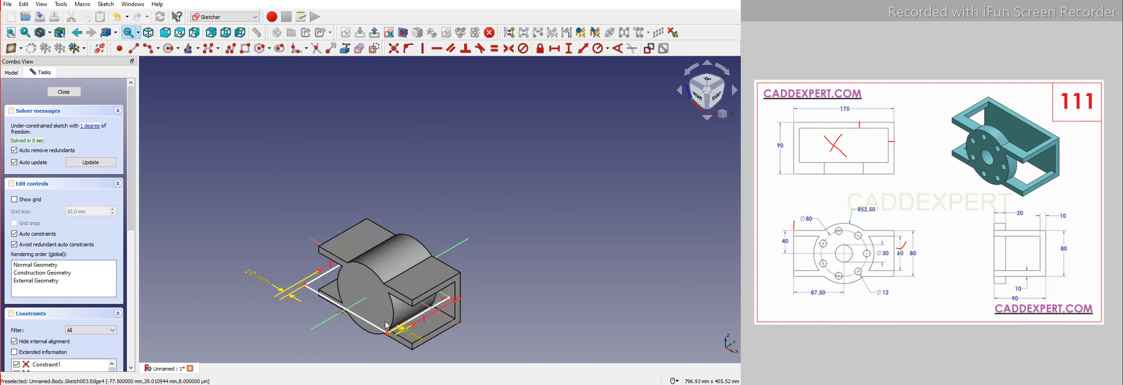
click(423, 320)
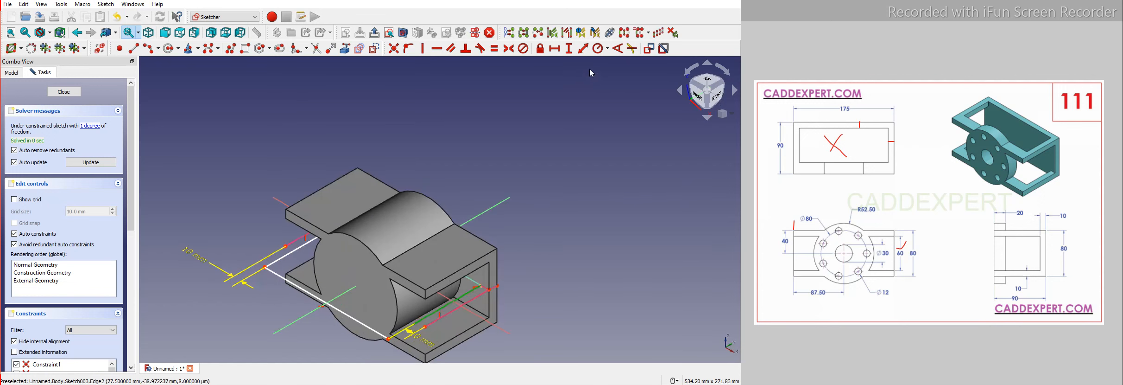
click(557, 50)
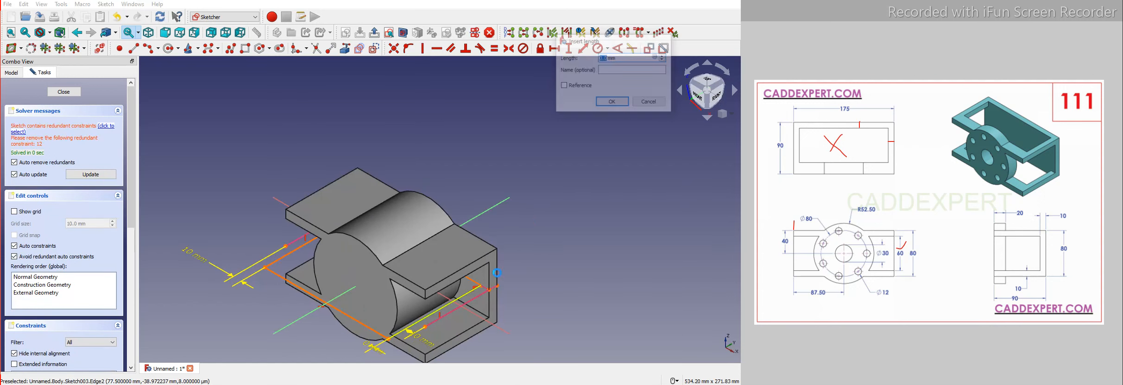
click(573, 53)
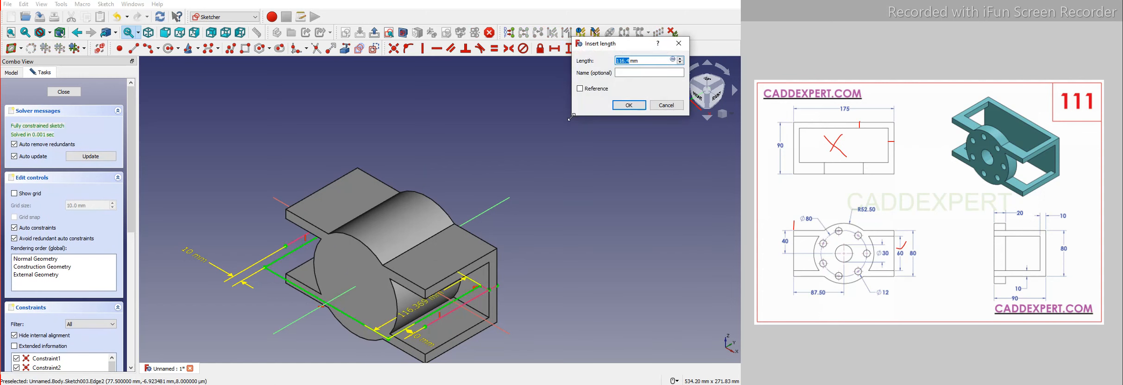
text(9)
text(0)
key(Return)
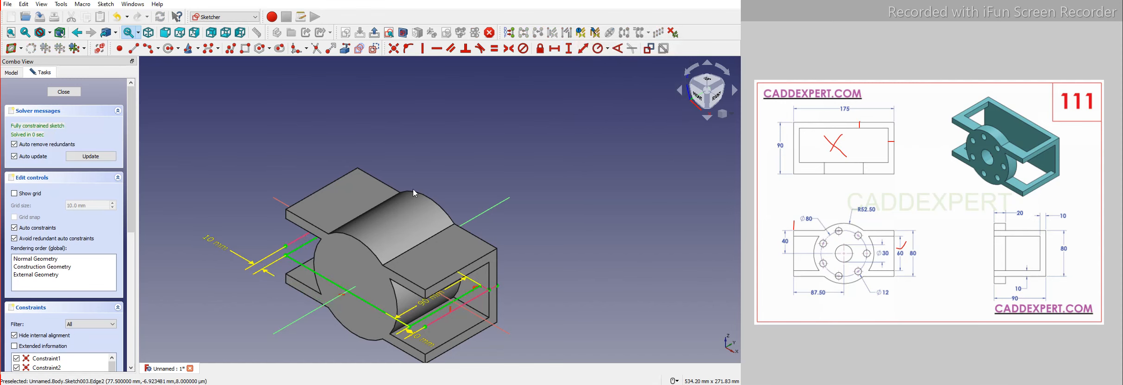
Check the rectangle from the top and mark the 90, 20 and 10 mm dimensions on the reference drawing's side view.
click(695, 86)
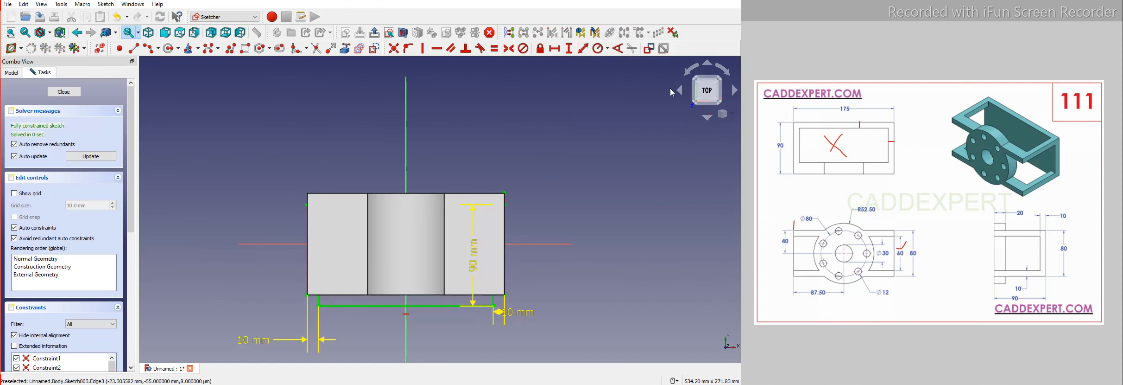
scroll(381, 237, up, 1)
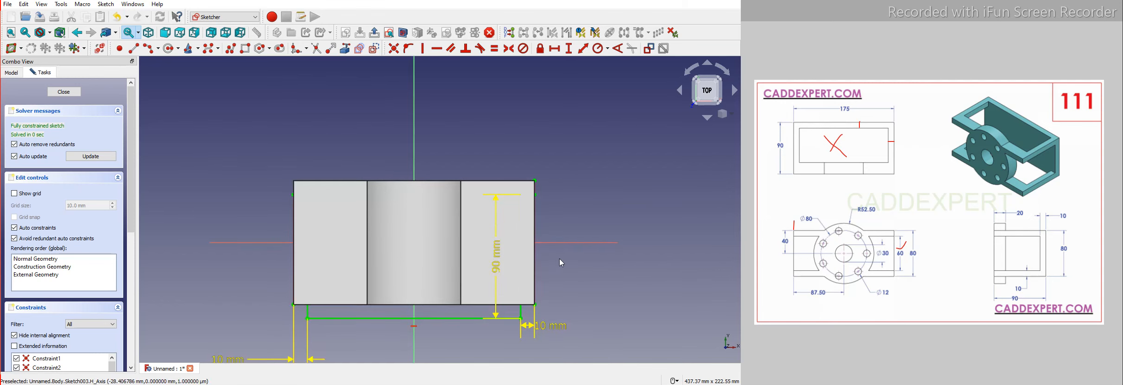
scroll(562, 262, down, 3)
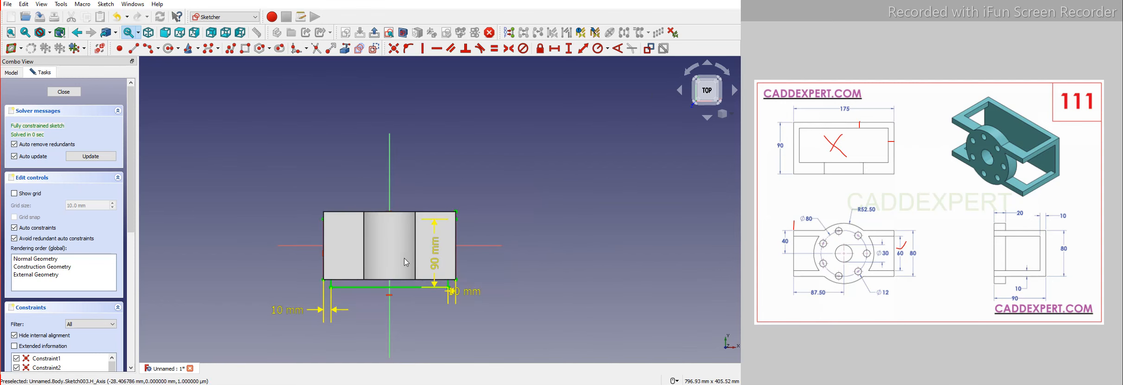
key(0)
scroll(420, 251, up, 3)
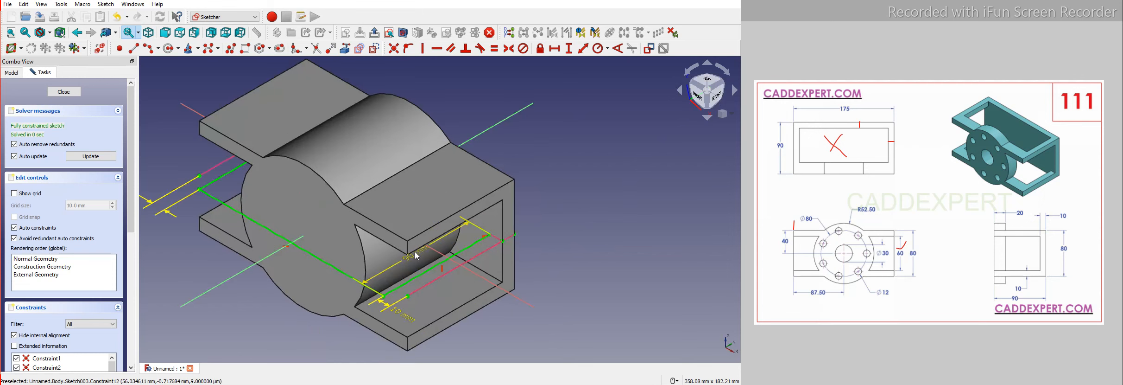
click(415, 259)
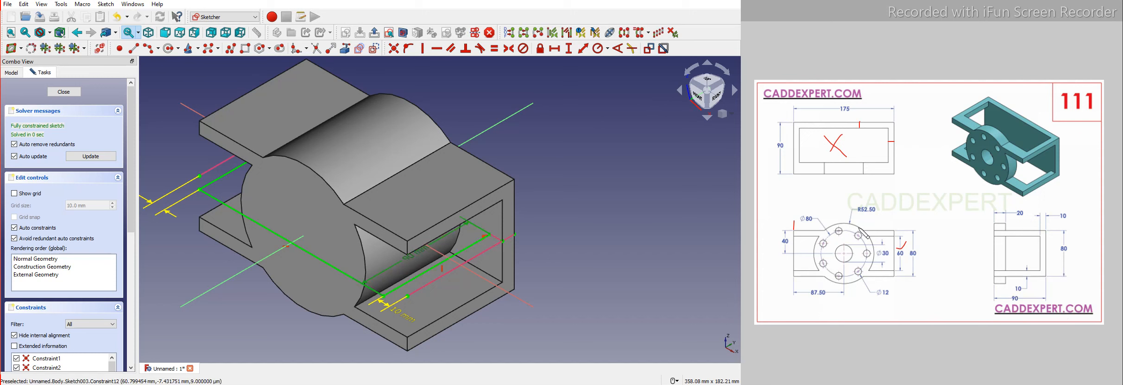
click(1012, 297)
mouse_move(1012, 295)
mouse_down()
mouse_move(1028, 300)
mouse_move(1007, 287)
mouse_up()
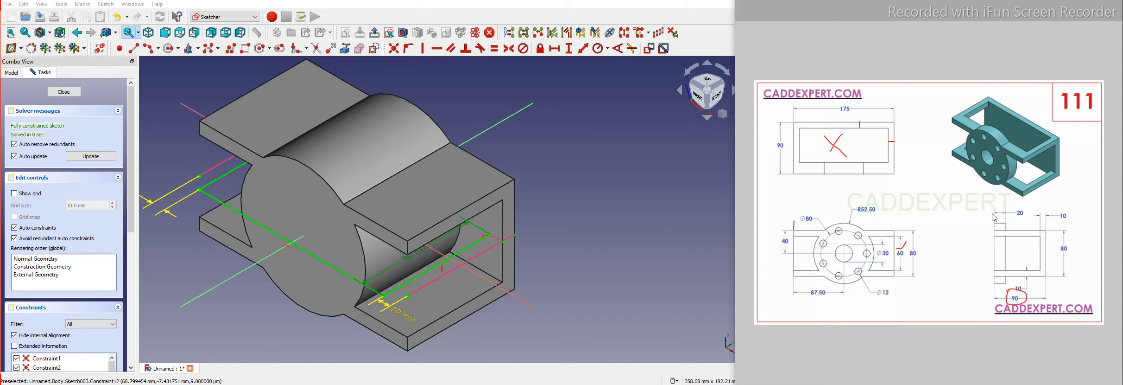
mouse_move(993, 214)
mouse_down()
mouse_move(1034, 212)
mouse_move(989, 208)
mouse_up()
mouse_move(1057, 213)
mouse_down()
mouse_move(1075, 215)
mouse_move(1055, 209)
mouse_up()
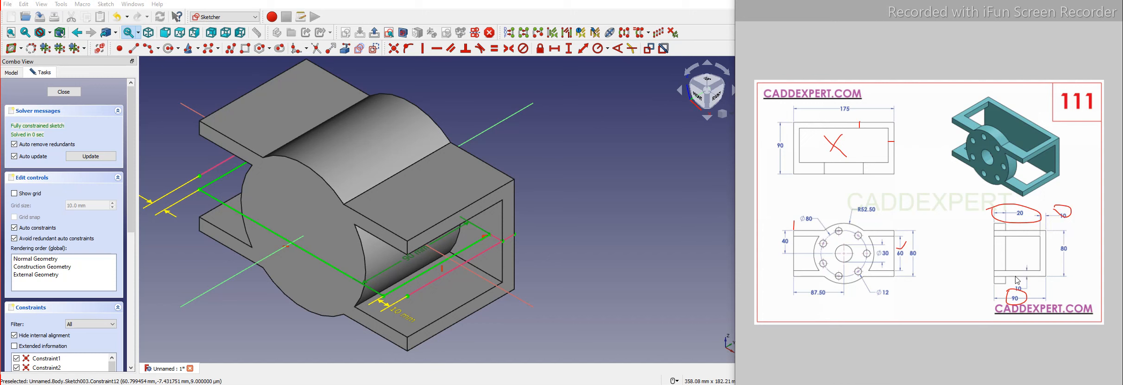
Set the vertical length constraint on the rectangle's +X side to 60 mm and close the sketch.
click(406, 259)
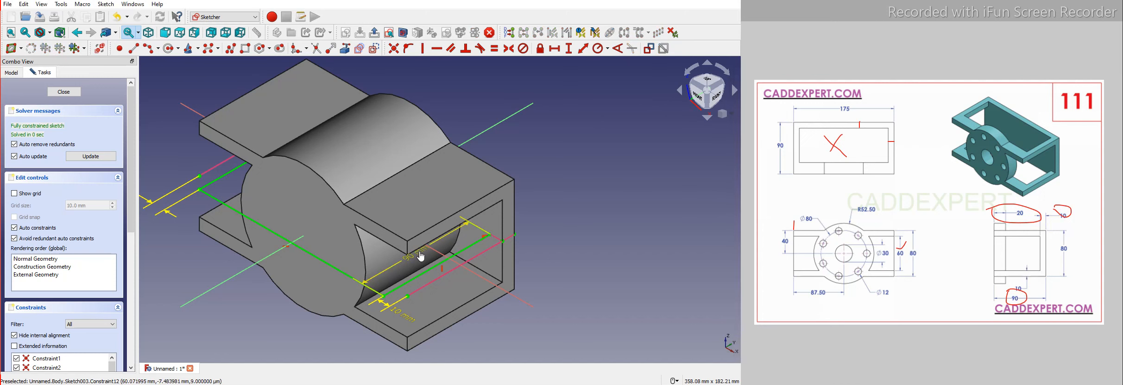
double_click(421, 256)
text(60)
key(Return)
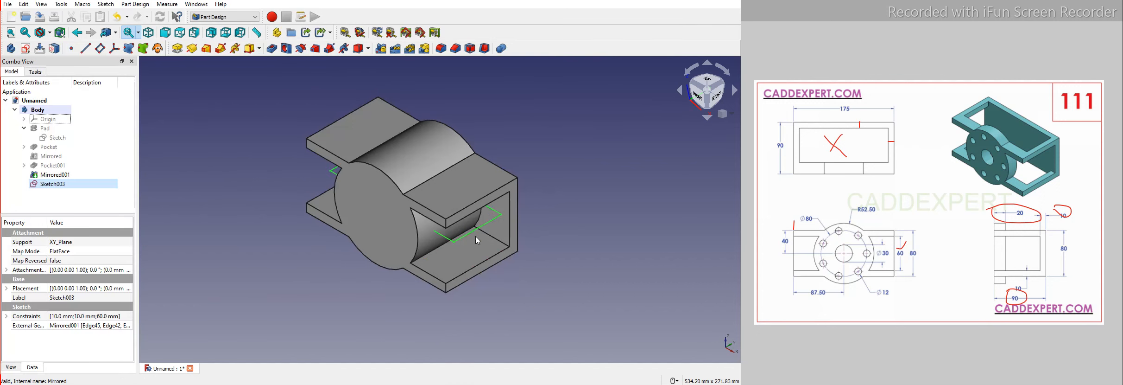
Pocket the rectangle sketch through all, symmetric to its plane, to cut the block's interior.
click(200, 181)
click(284, 51)
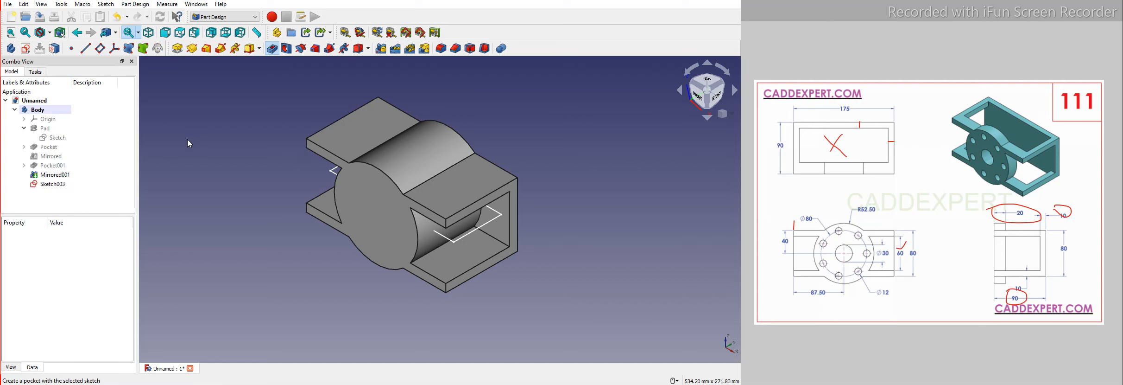
click(86, 127)
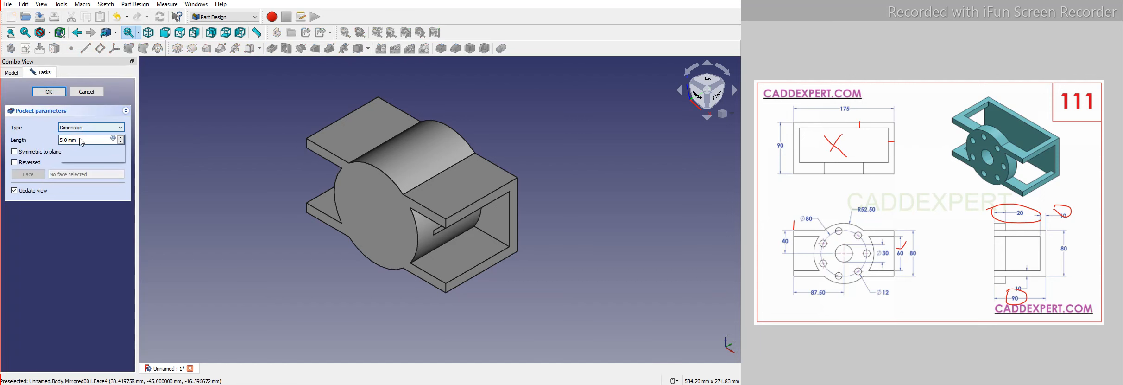
click(81, 143)
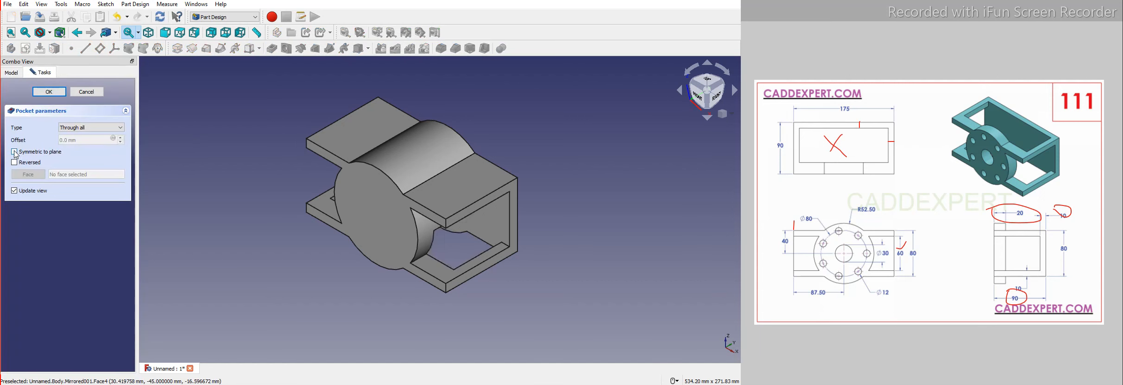
click(14, 152)
scroll(440, 140, up, 3)
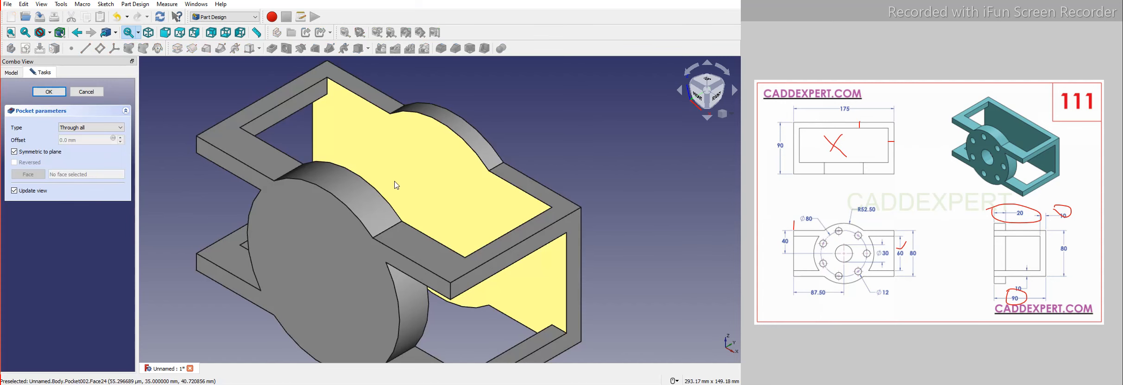
scroll(390, 164, down, 2)
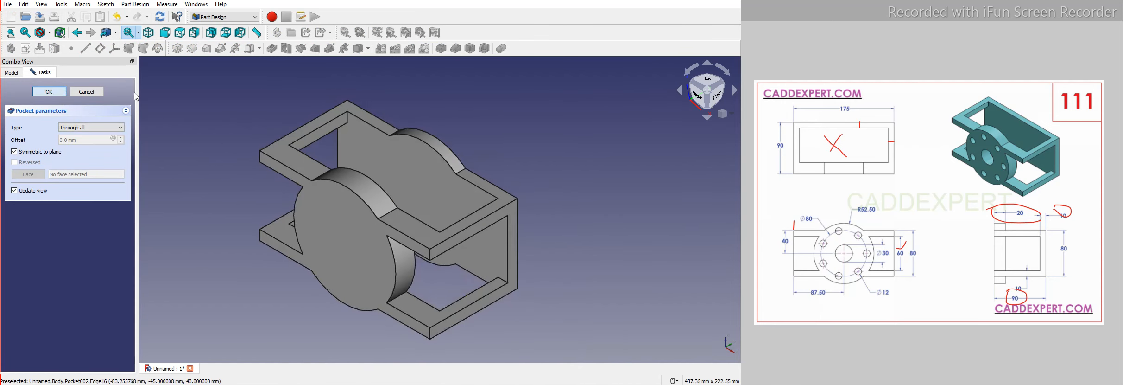
click(92, 94)
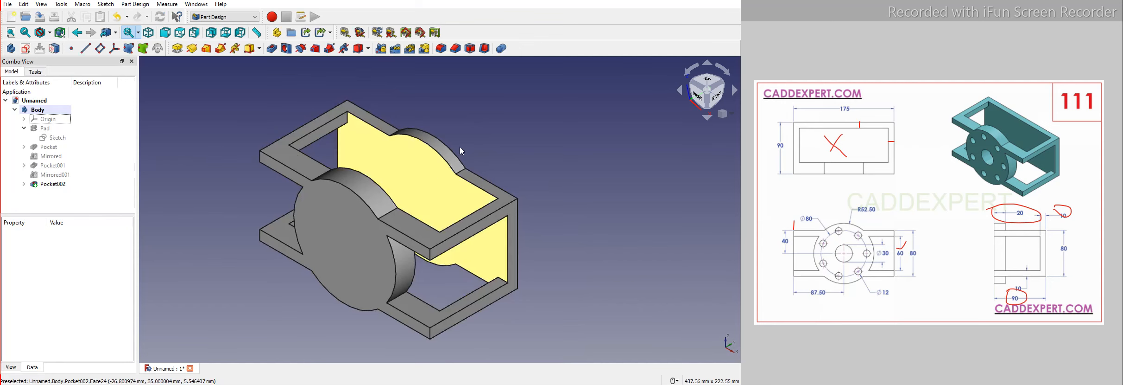
Inspect the hollowed bracket's back wall and its round lobes in isometric, right and front views.
scroll(403, 145, up, 1)
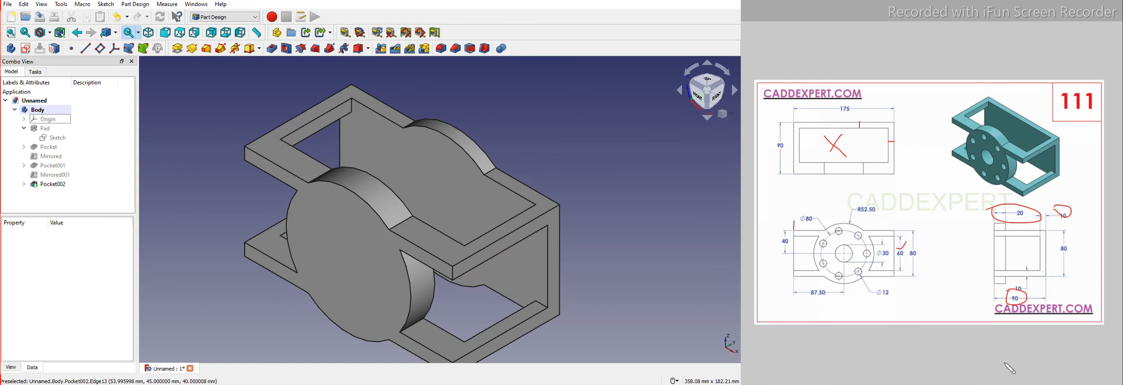
scroll(564, 302, down, 2)
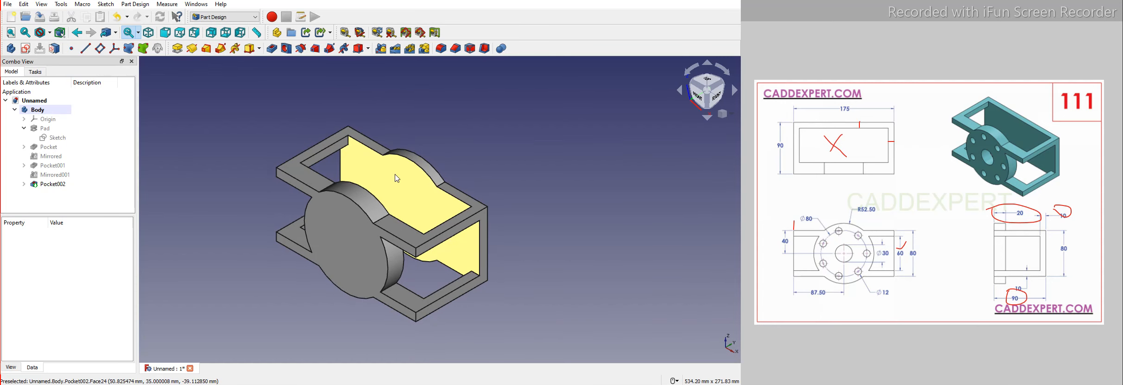
scroll(397, 178, up, 3)
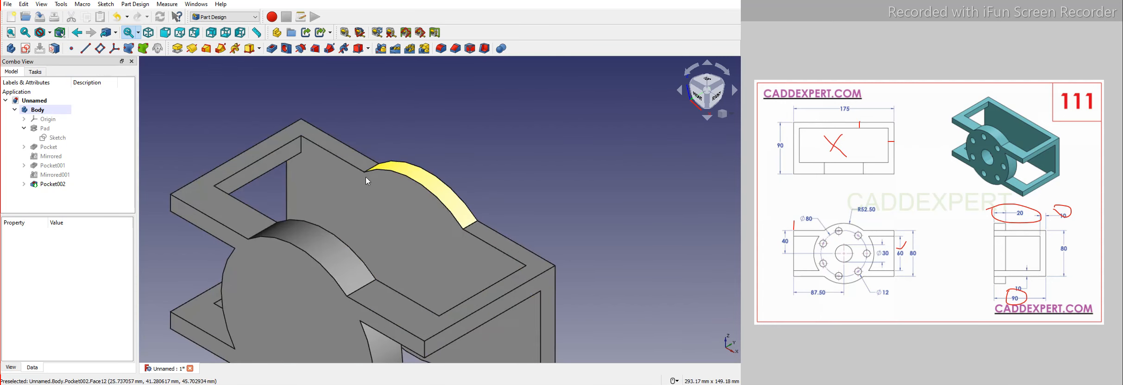
scroll(351, 174, up, 2)
scroll(401, 176, down, 3)
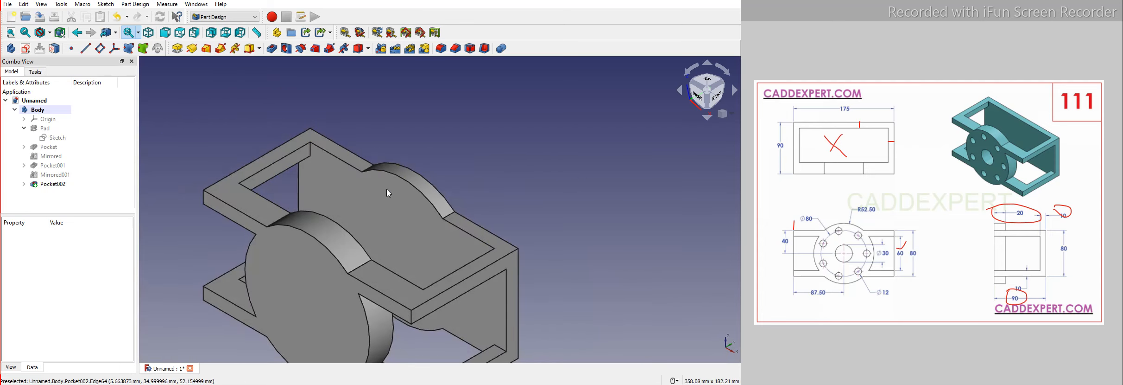
scroll(388, 193, up, 2)
scroll(362, 171, down, 2)
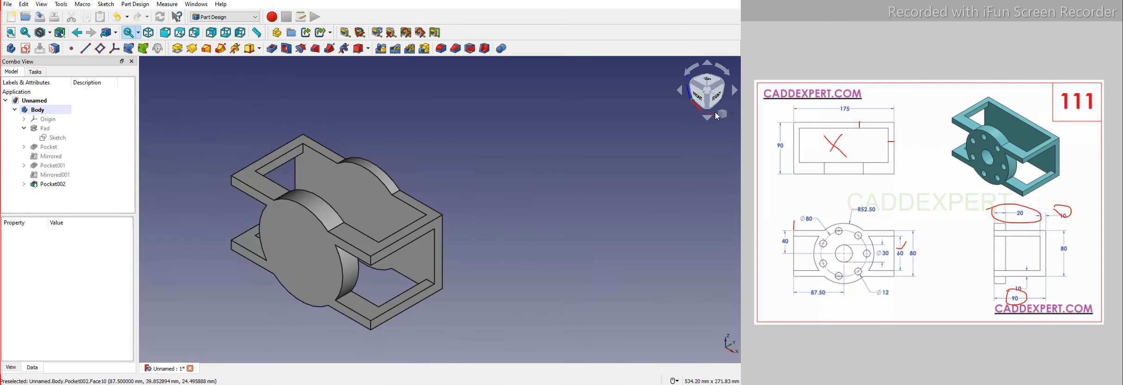
click(718, 99)
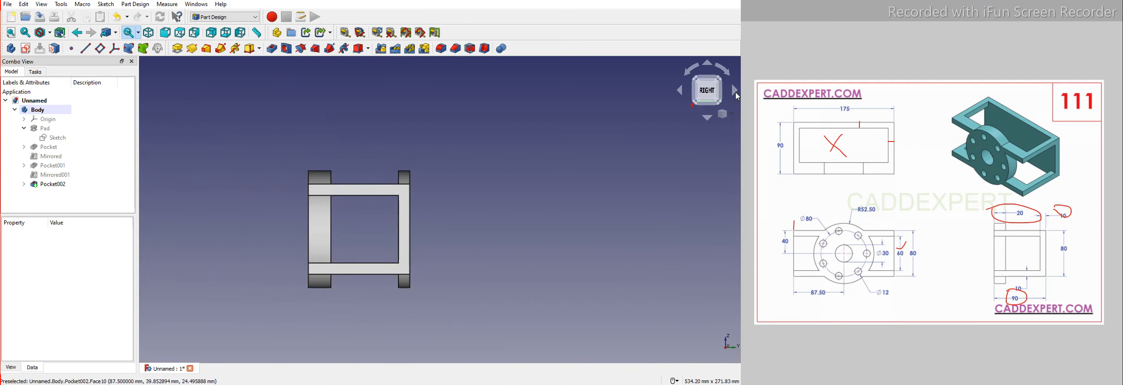
click(736, 91)
Create a sketch on the bracket's front face and project the disc's upper arc as external geometry.
click(386, 221)
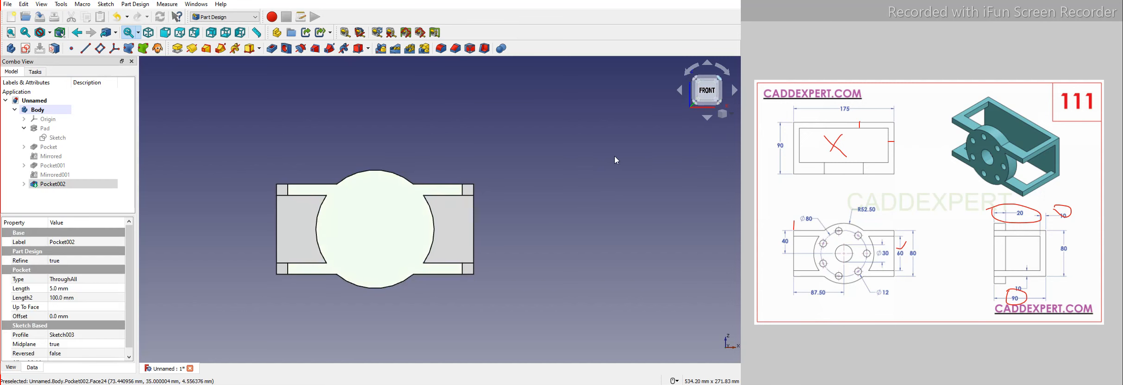
key(0)
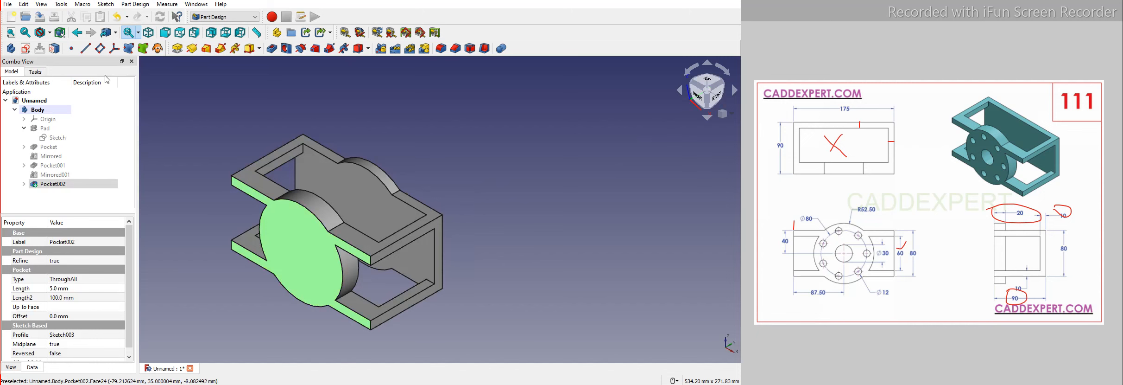
click(26, 48)
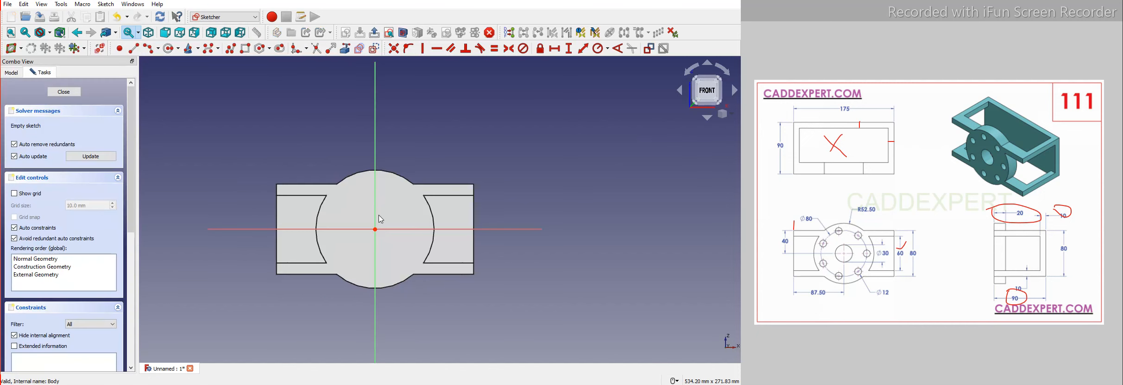
scroll(330, 161, up, 2)
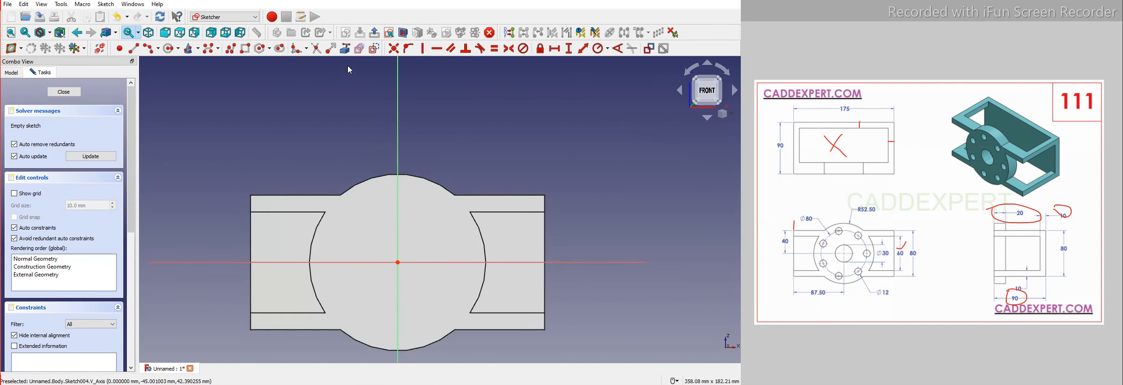
click(345, 49)
click(377, 179)
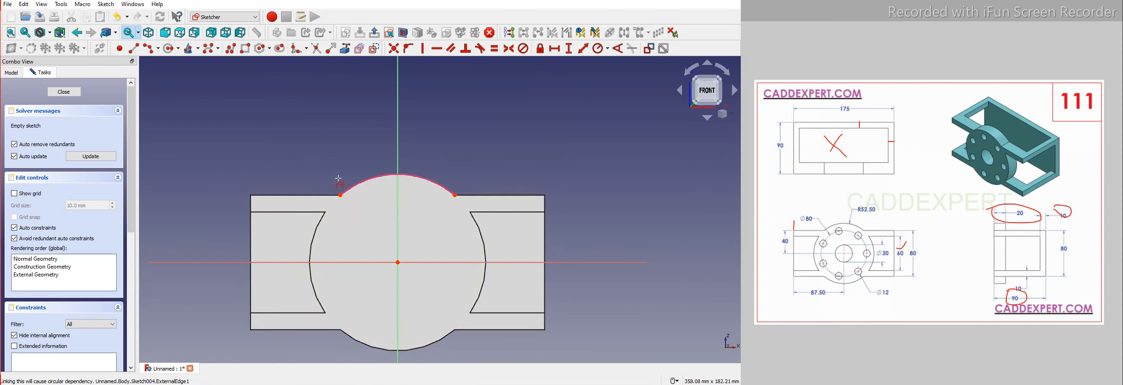
scroll(364, 173, up, 2)
scroll(318, 187, up, 2)
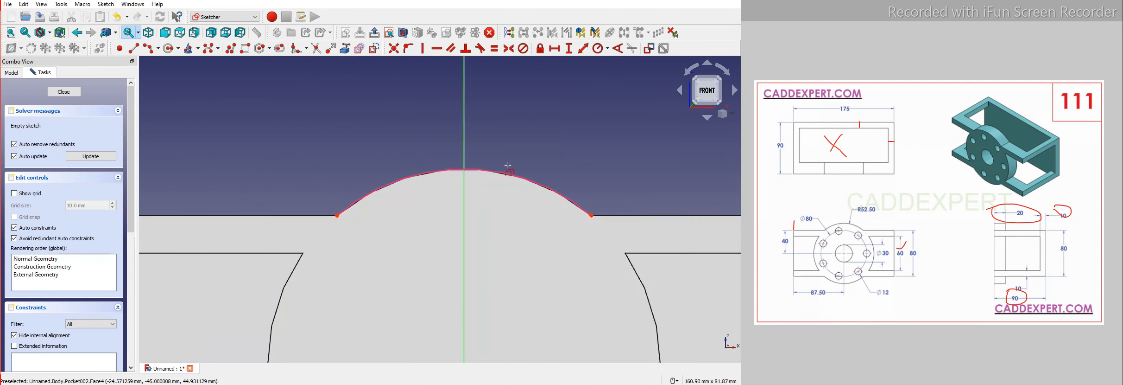
scroll(332, 173, down, 2)
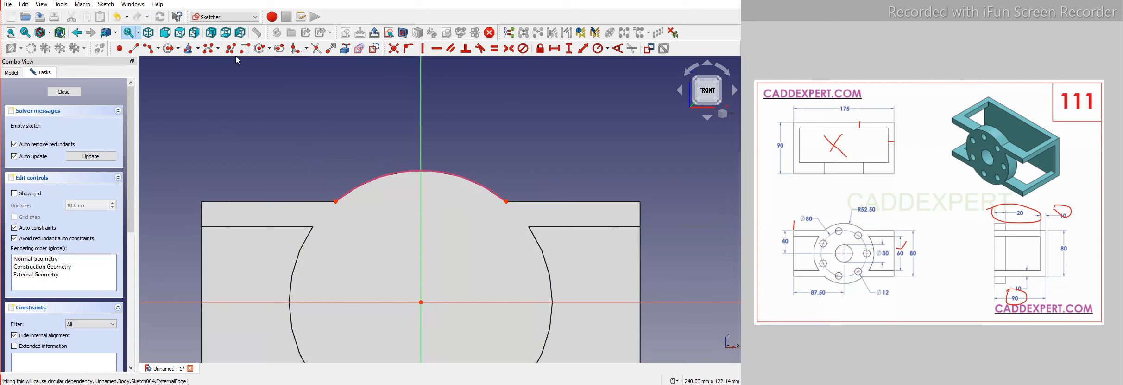
Draw a three-point arc between the projected arc's endpoints and constrain it equal to the projected arc.
click(150, 47)
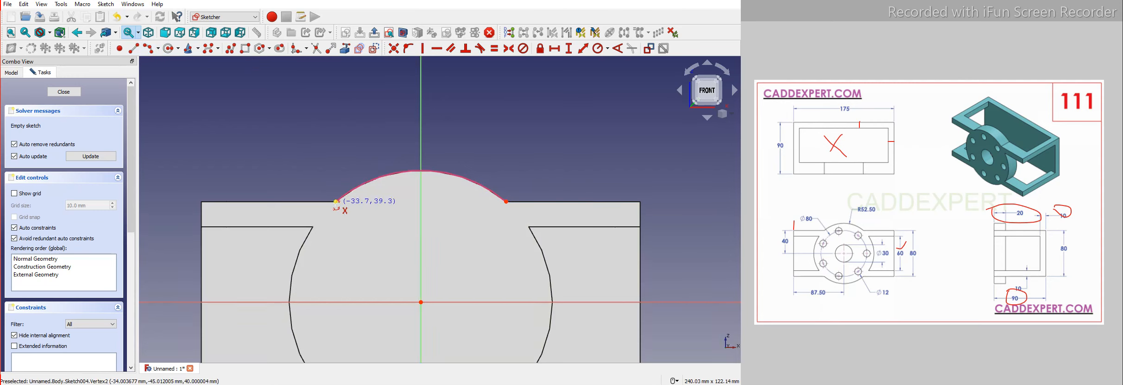
click(421, 302)
click(336, 201)
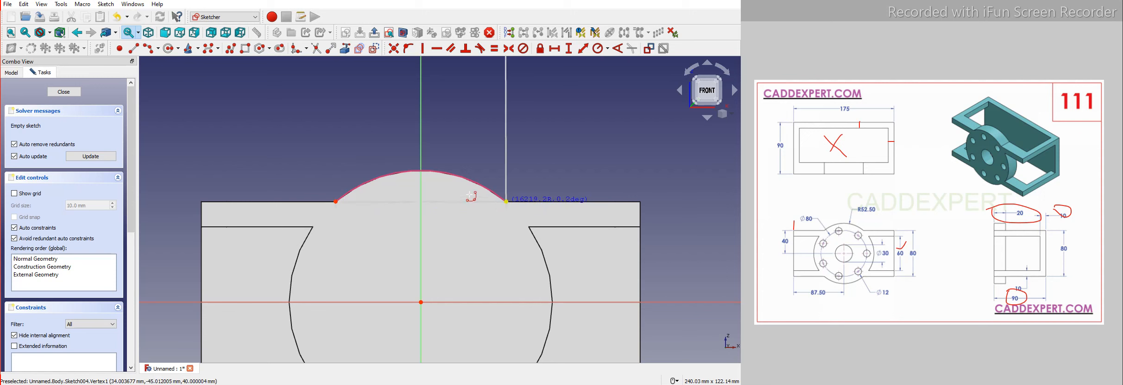
click(440, 172)
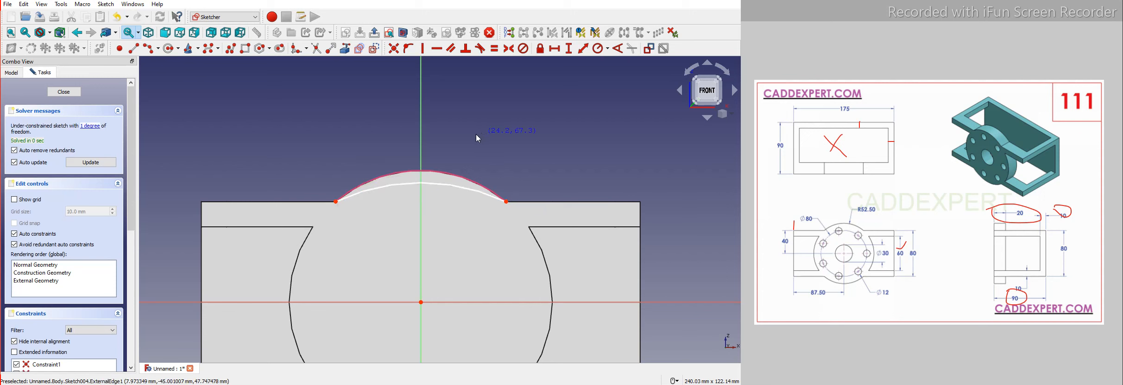
click(444, 184)
click(447, 175)
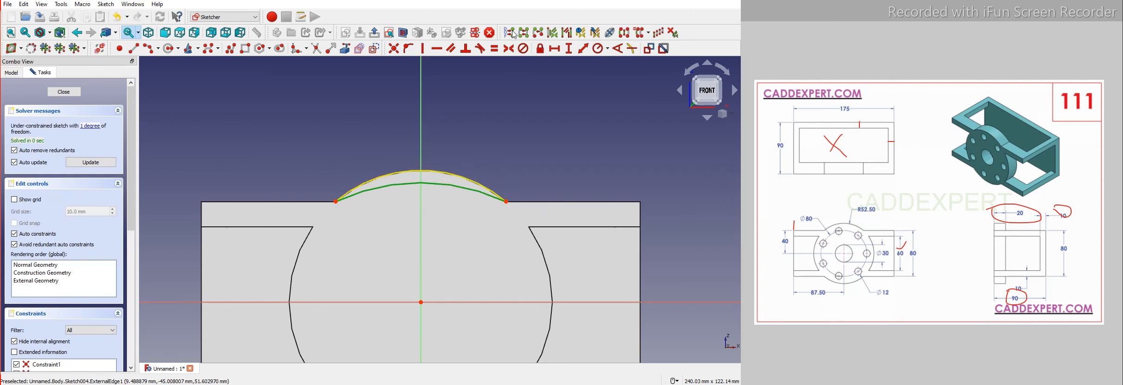
click(495, 49)
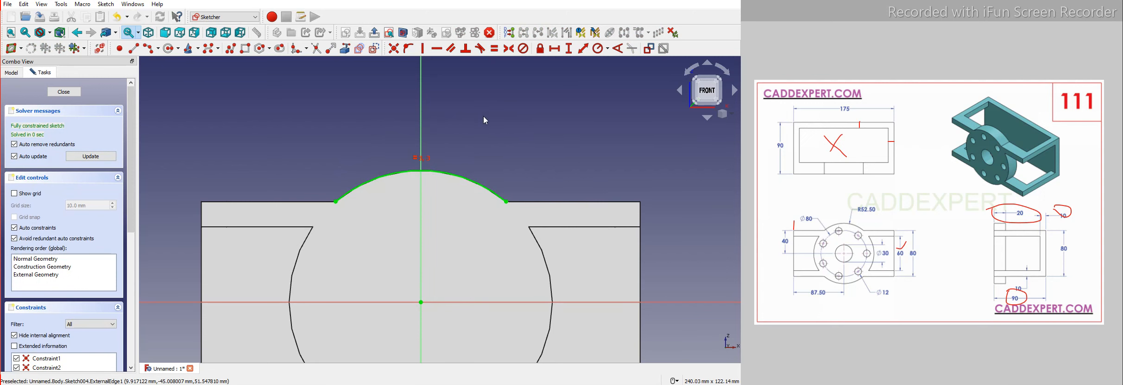
Join the front arc's two endpoints with a straight line and close the sketch.
click(133, 50)
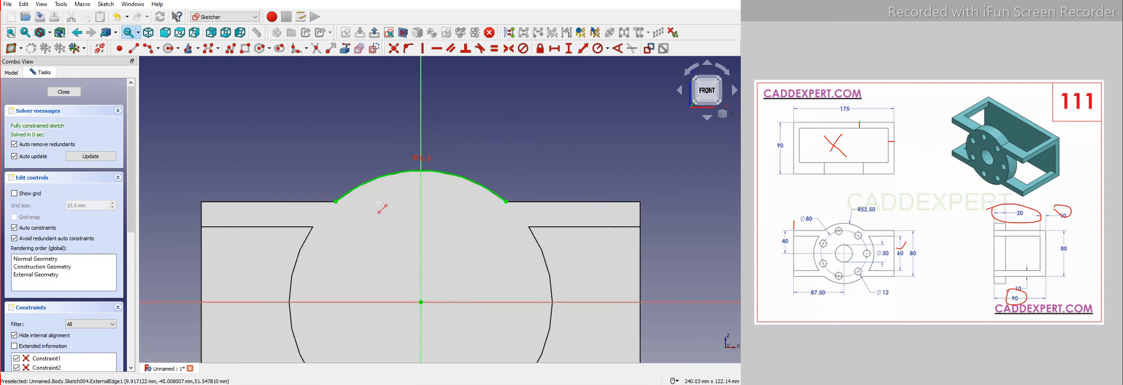
click(336, 201)
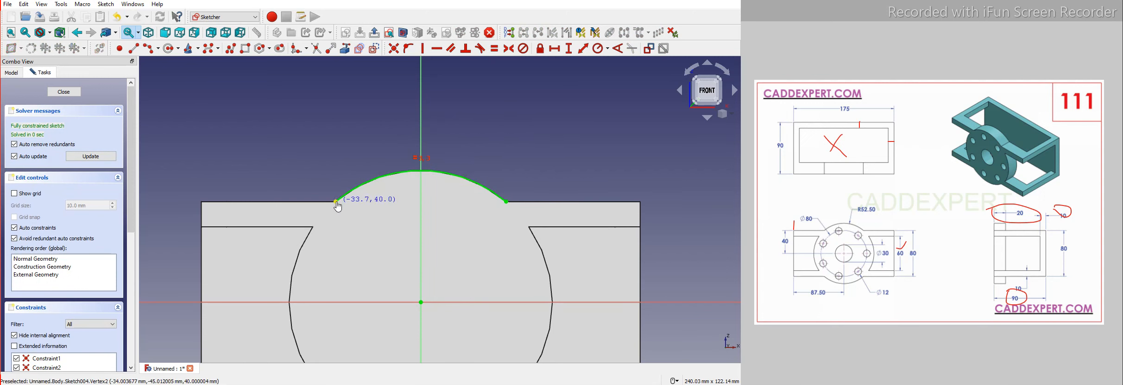
click(507, 201)
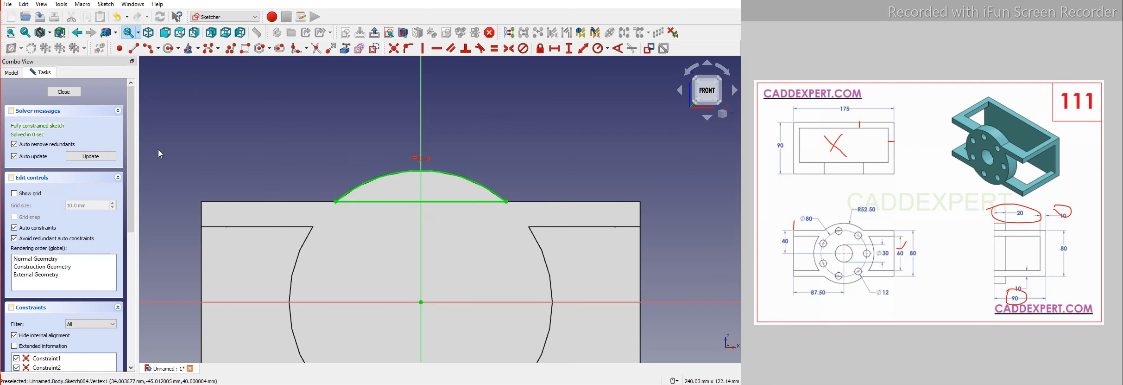
click(65, 91)
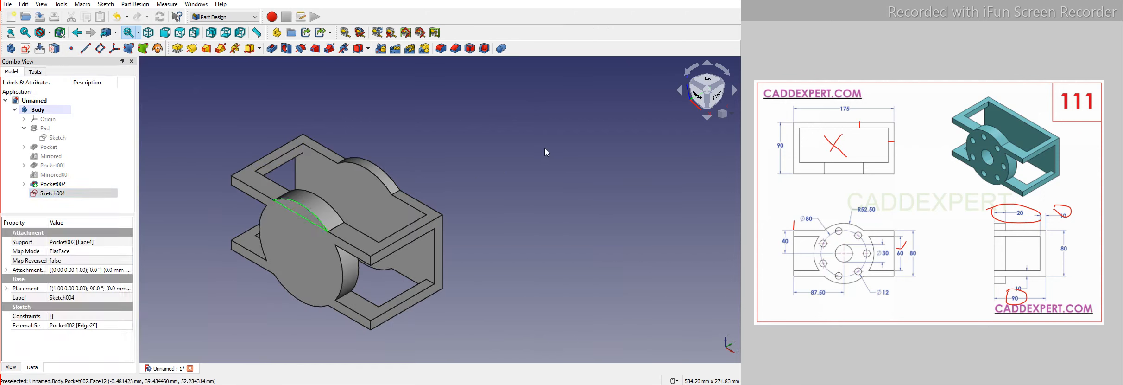
click(272, 49)
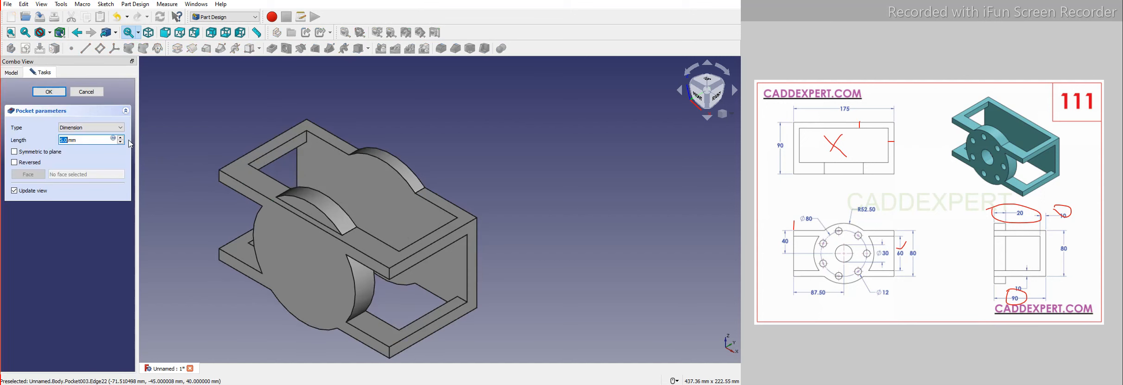
click(91, 127)
click(83, 153)
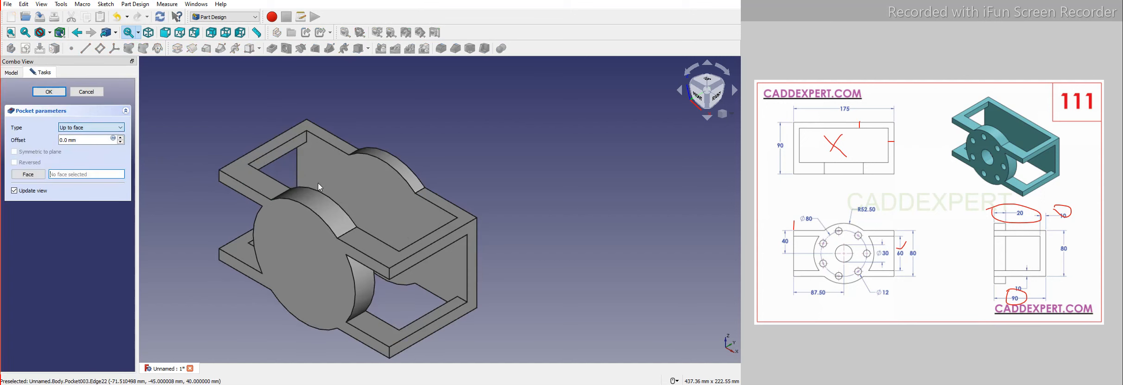
middle_drag(520, 189, 509, 193)
scroll(509, 194, up, 1)
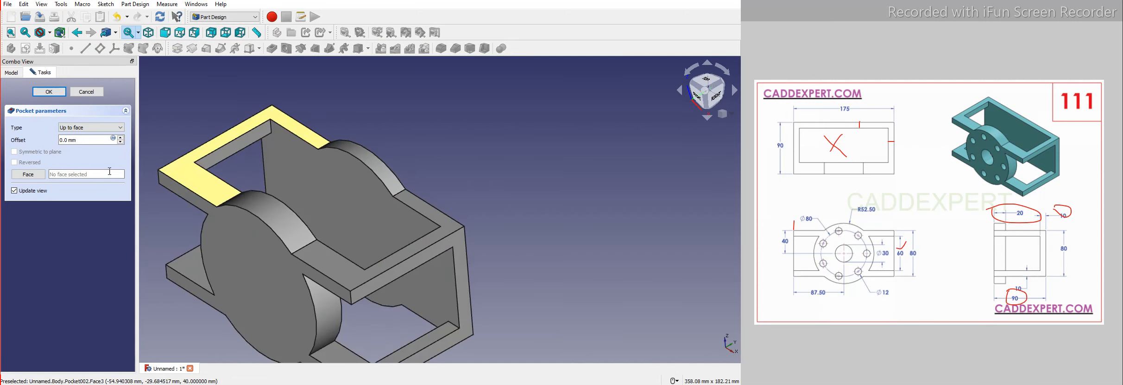
click(87, 92)
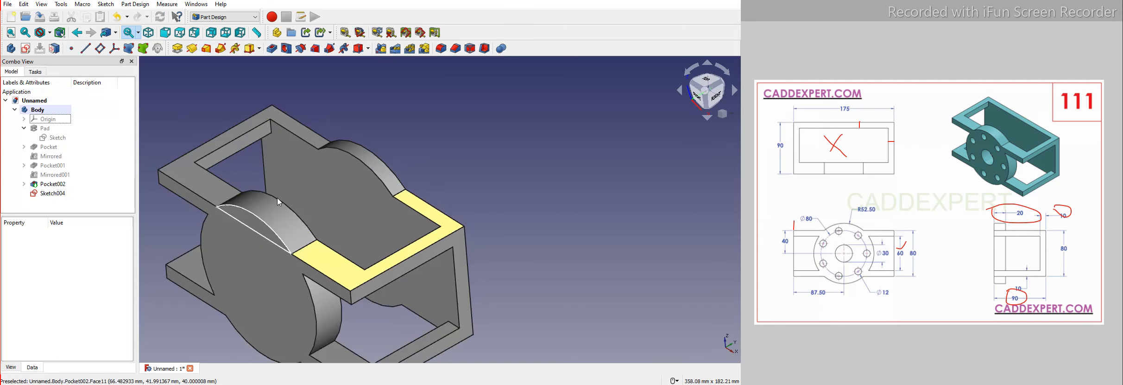
Delete the arc segment sketch on the bracket's front face.
scroll(279, 202, down, 3)
click(48, 194)
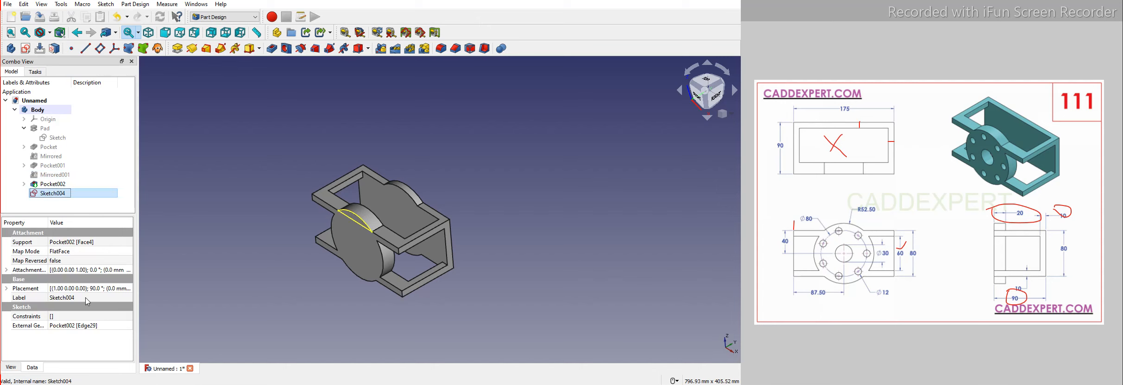
right_click(48, 193)
click(68, 290)
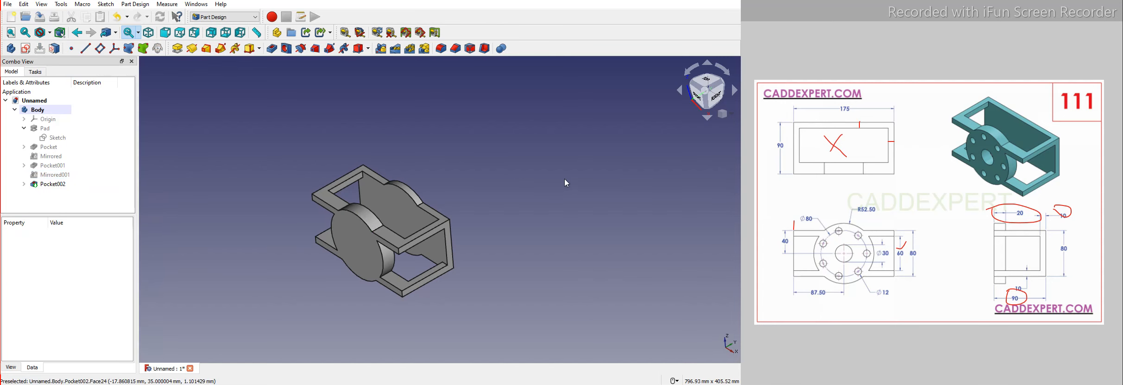
Create a sketch on the bracket's back face and project the back wall's upper lobe arc as external geometry.
middle_drag(527, 196, 481, 197)
click(483, 184)
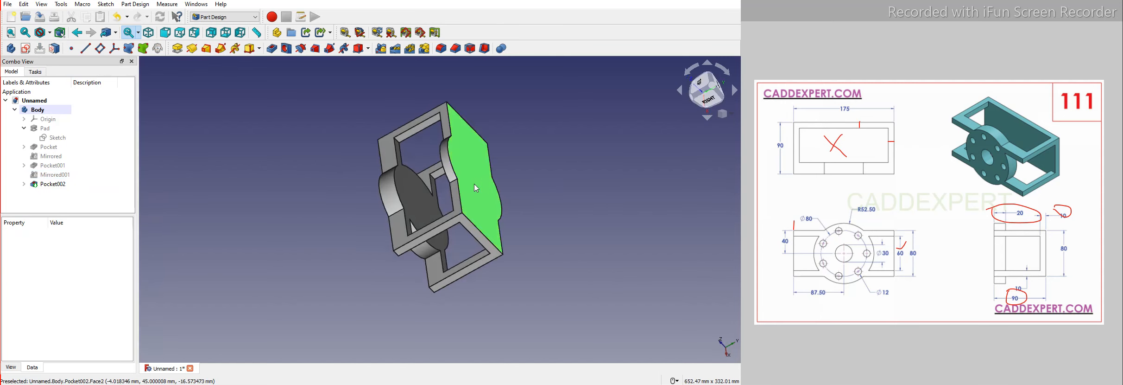
click(25, 49)
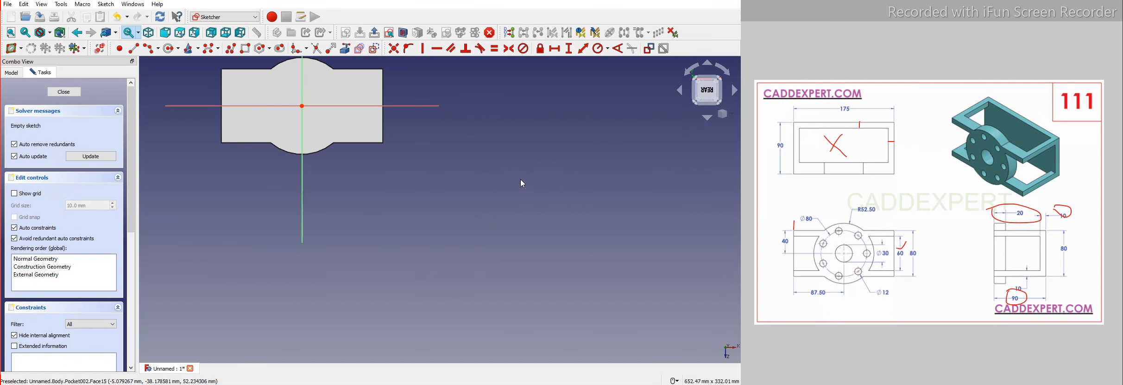
click(714, 97)
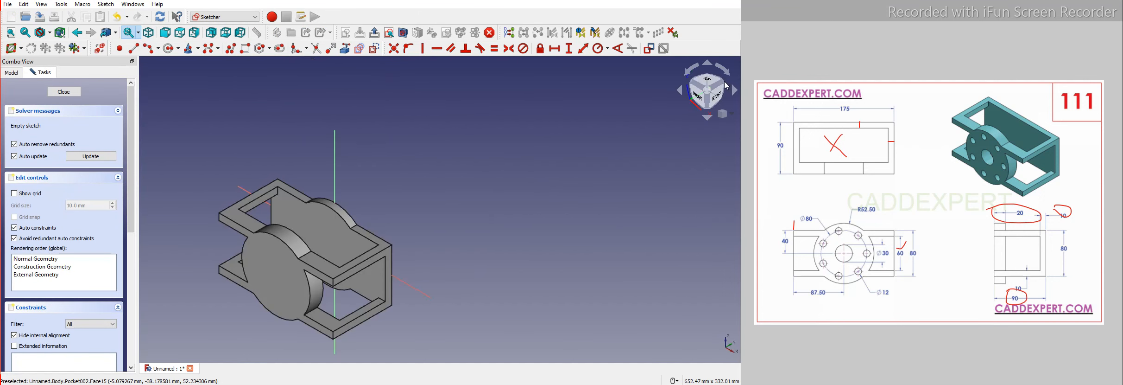
middle_drag(529, 228, 491, 221)
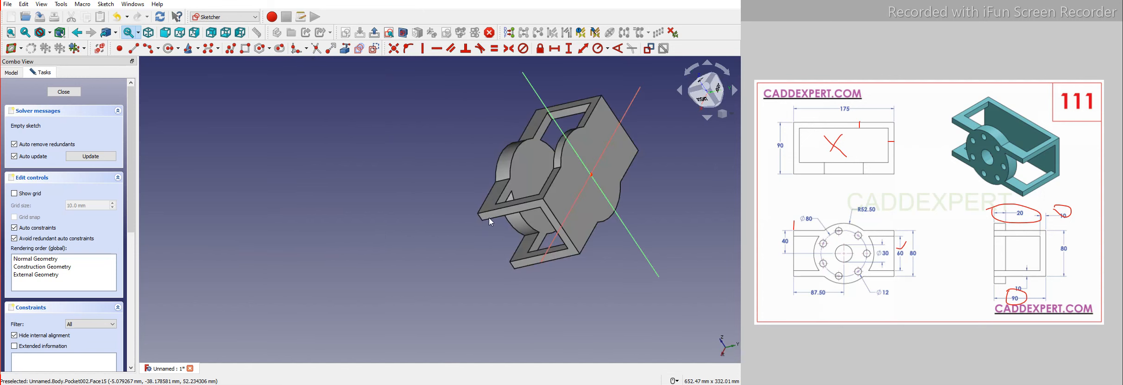
scroll(605, 117, up, 5)
click(347, 50)
click(524, 147)
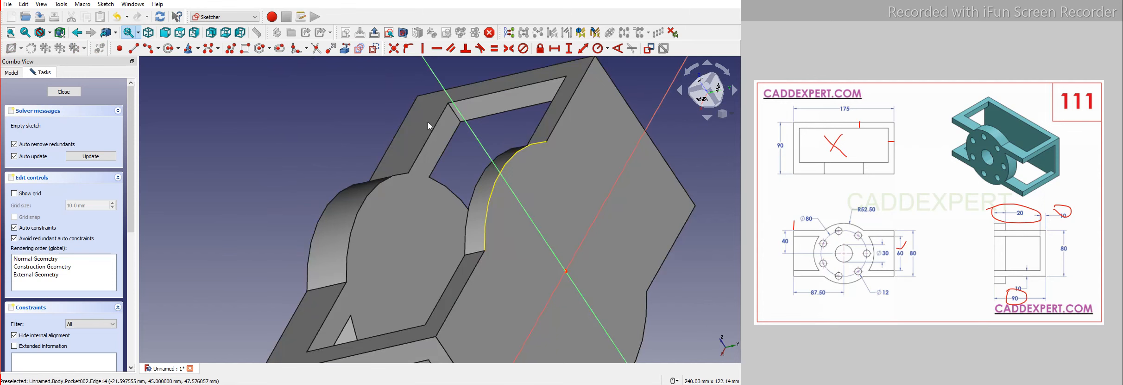
scroll(383, 112, down, 3)
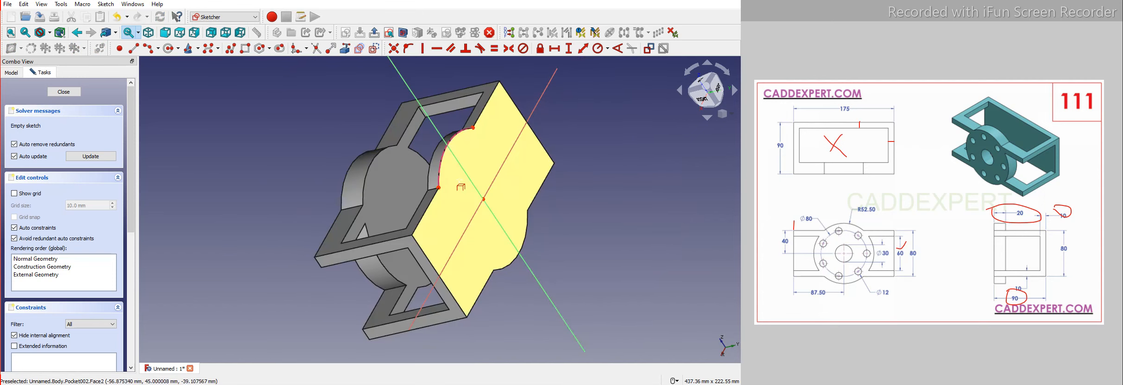
scroll(469, 170, up, 3)
scroll(384, 188, down, 3)
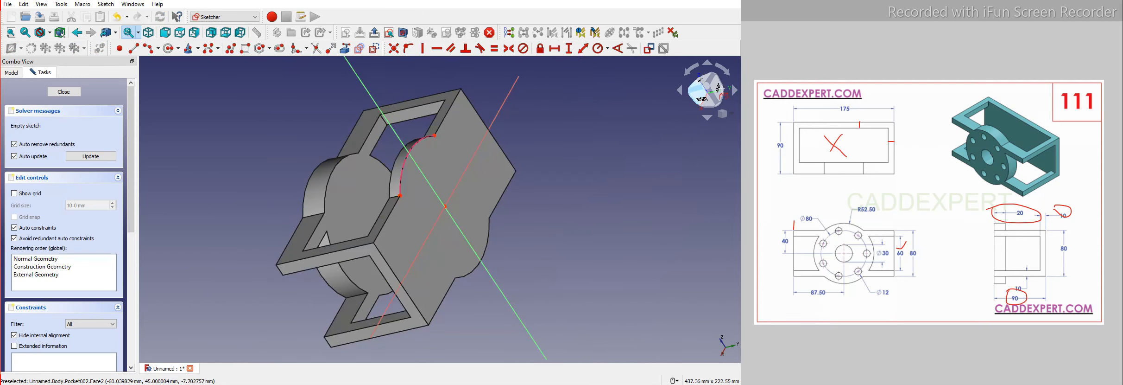
Draw a three-point arc between the projected rear arc's endpoints and constrain it equal to the projected arc.
click(722, 89)
scroll(403, 196, down, 3)
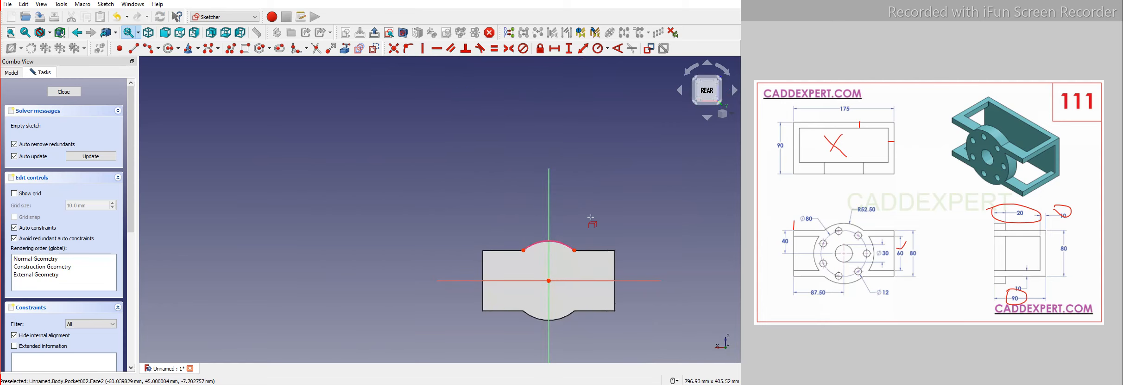
scroll(592, 217, up, 2)
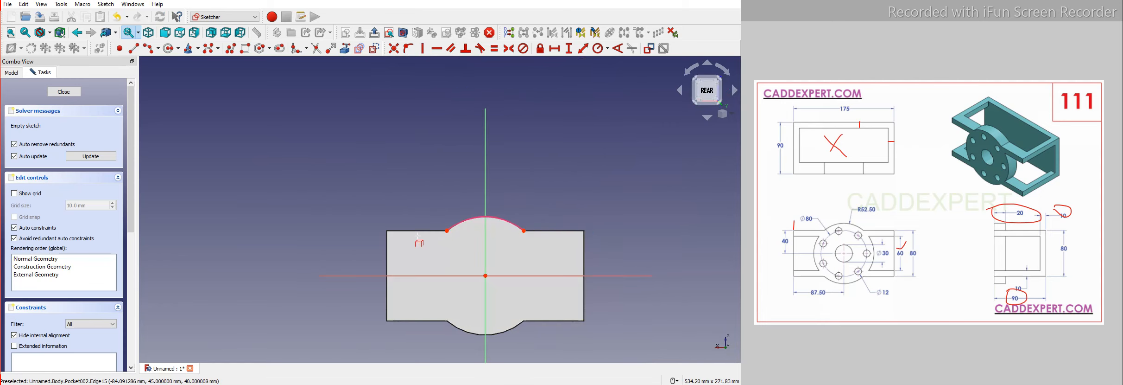
key(0)
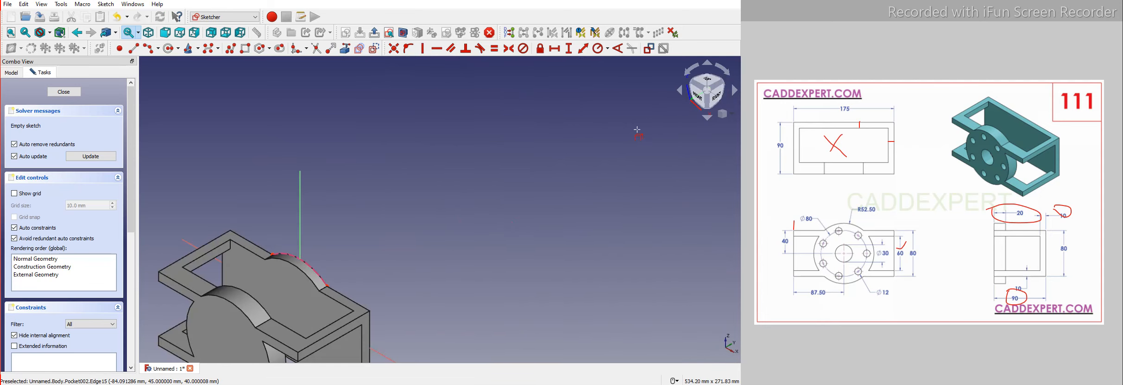
click(725, 81)
scroll(411, 228, up, 2)
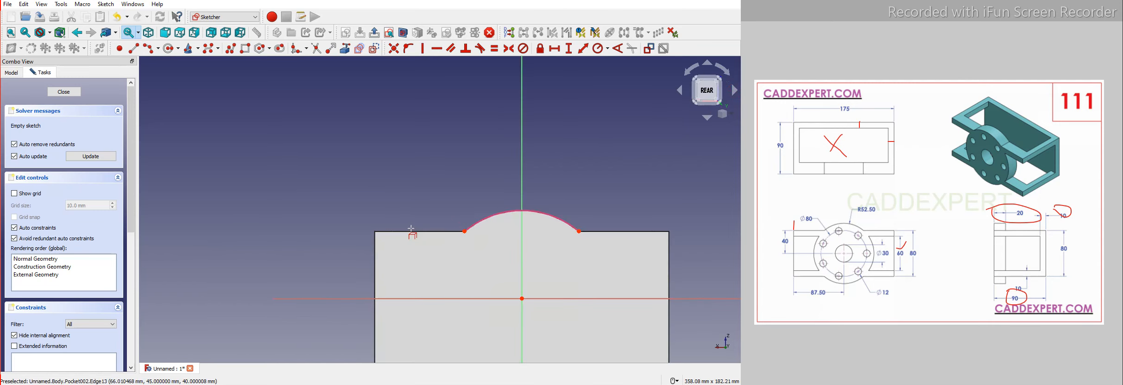
click(151, 50)
click(465, 230)
click(579, 230)
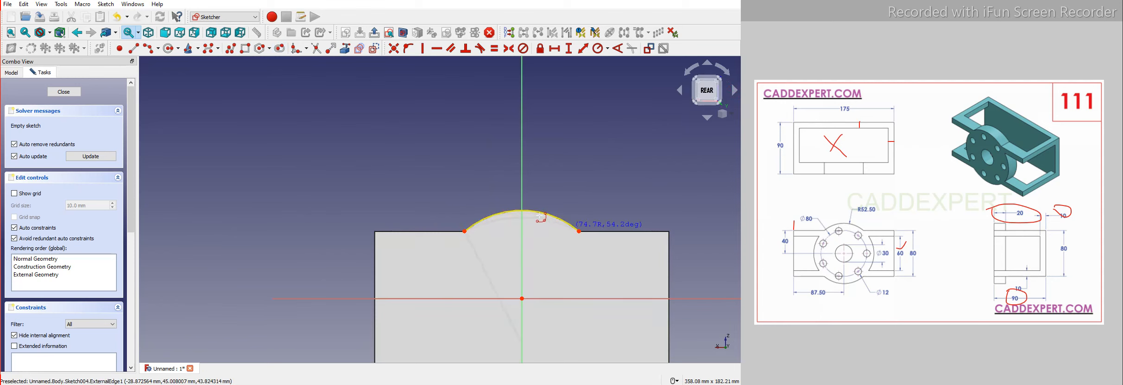
click(543, 219)
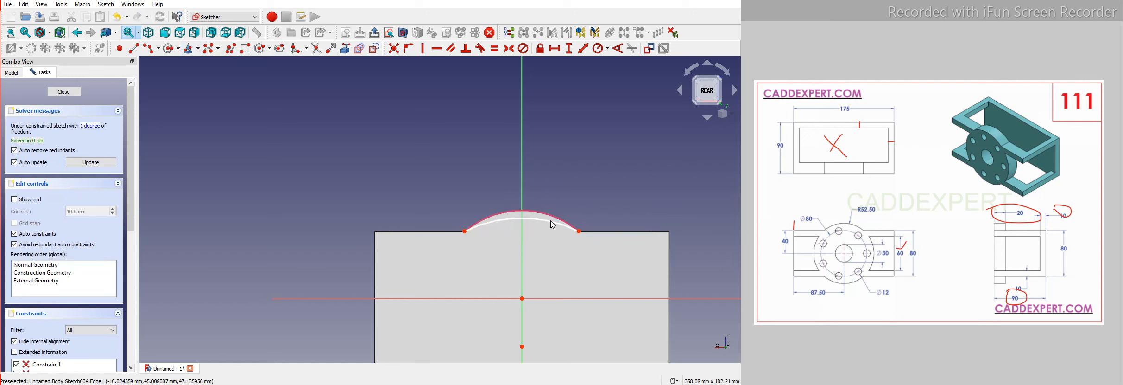
click(551, 221)
click(494, 49)
Join the rear arc's endpoints with a straight line to close the segment profile, and finish the sketch.
click(149, 48)
click(465, 231)
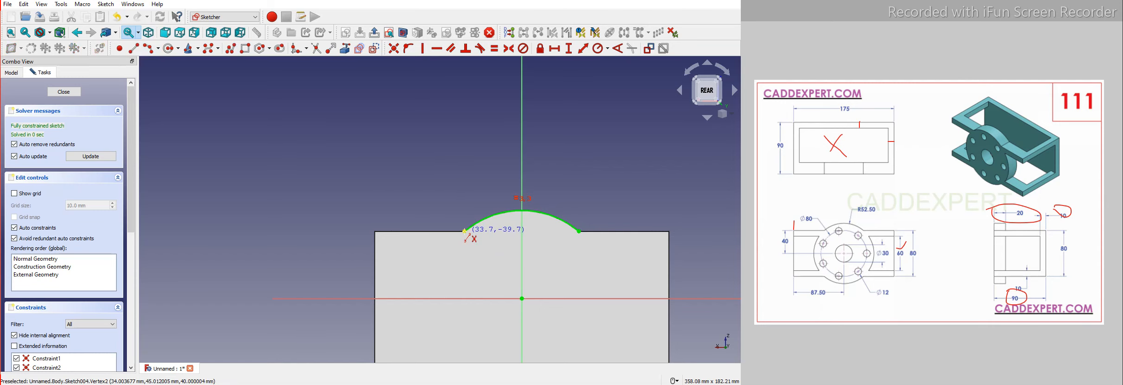
click(580, 231)
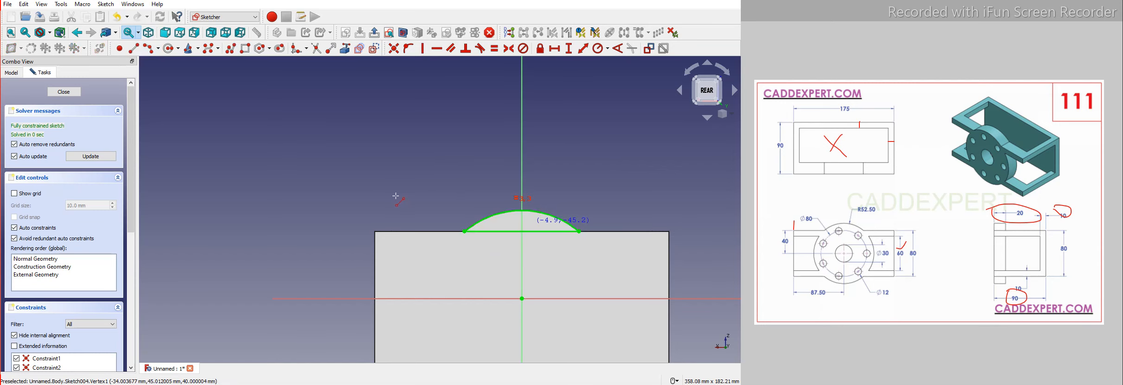
key(0)
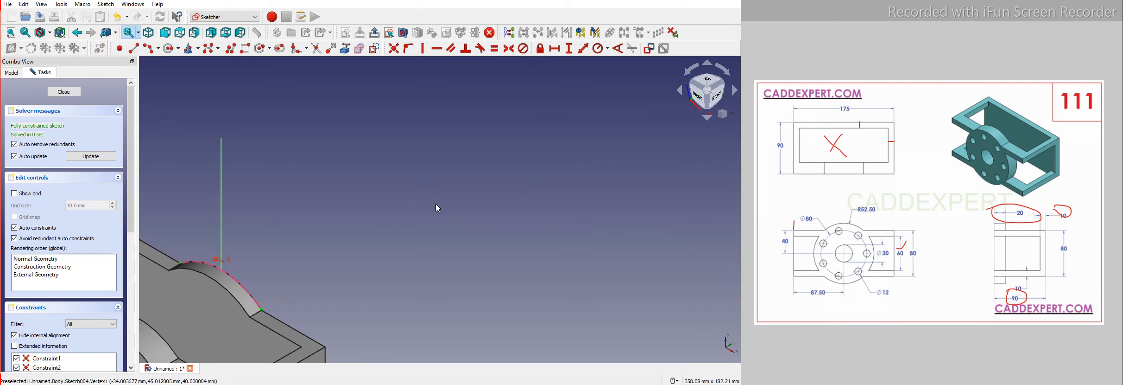
click(74, 93)
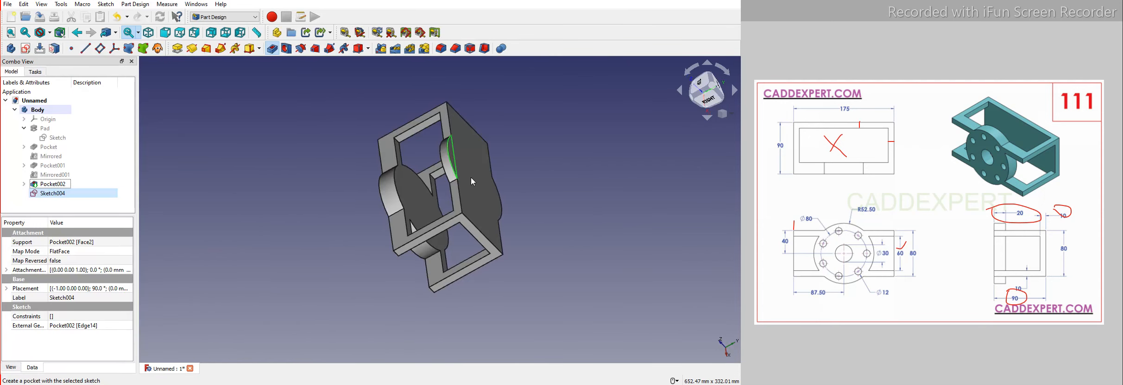
Pocket the rear arc segment up to the back wall's inner face to cut off its upper lobe.
scroll(415, 223, up, 3)
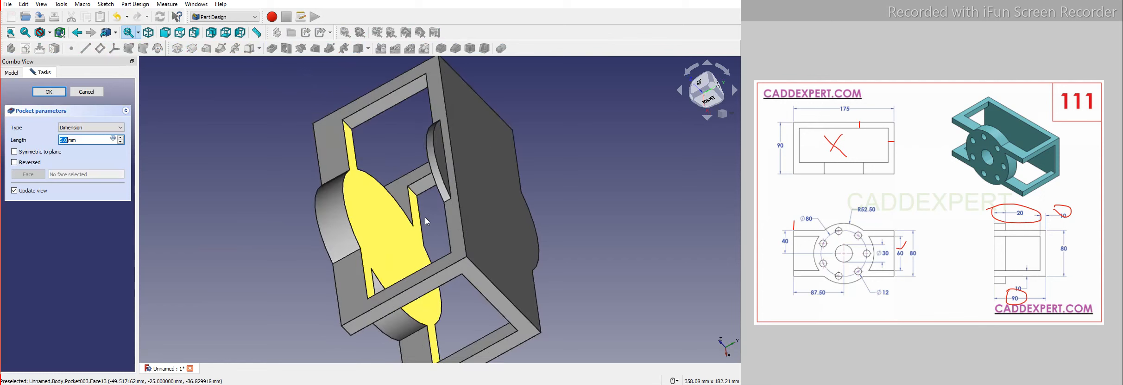
click(89, 129)
click(85, 154)
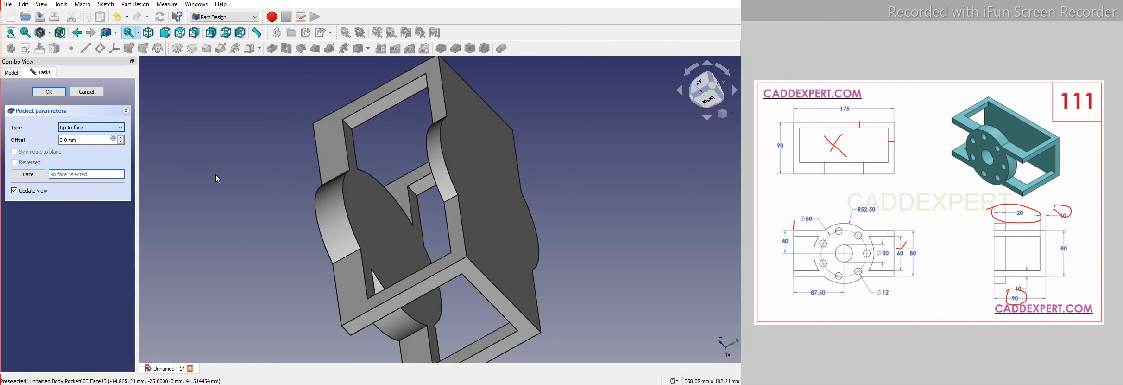
middle_drag(220, 232, 271, 218)
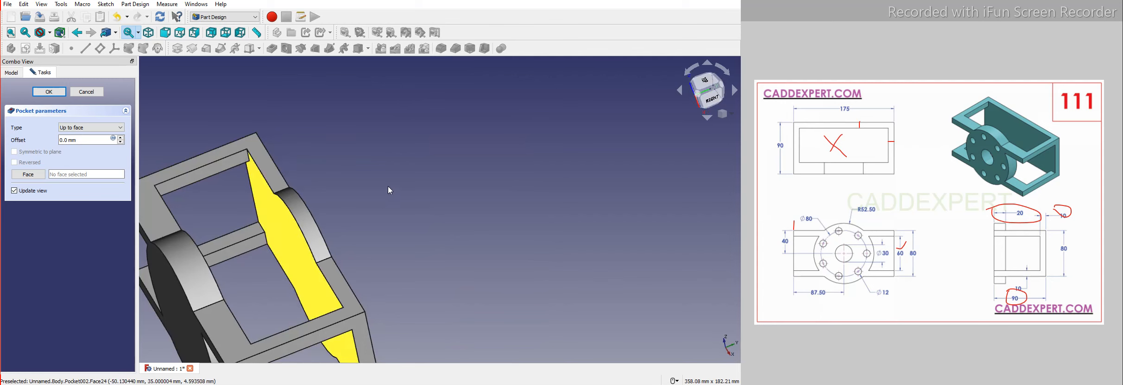
click(268, 191)
scroll(234, 192, down, 3)
scroll(378, 205, up, 3)
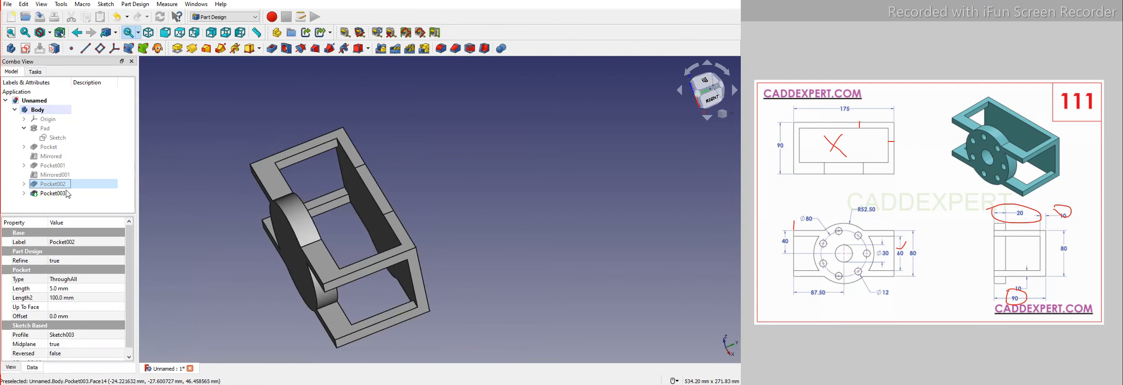
Mirror the rear arc pocket about the base XY plane to cut off the back wall's lower lobe.
click(67, 192)
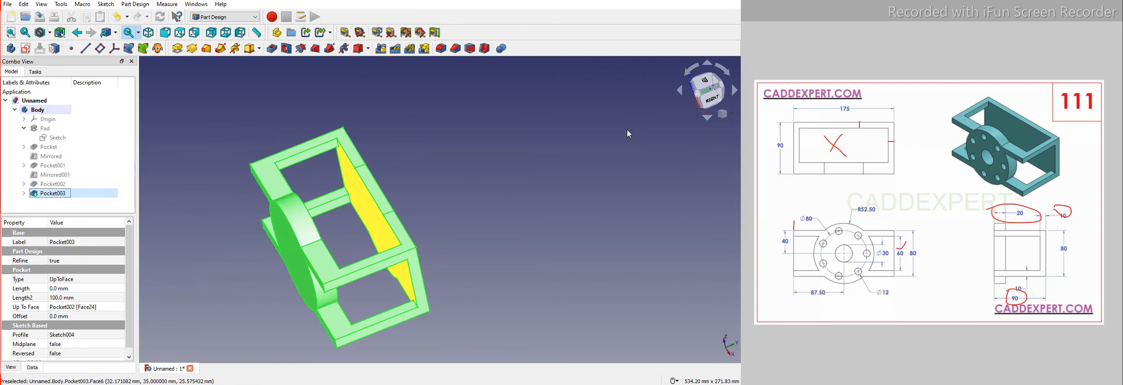
key(0)
scroll(458, 196, down, 2)
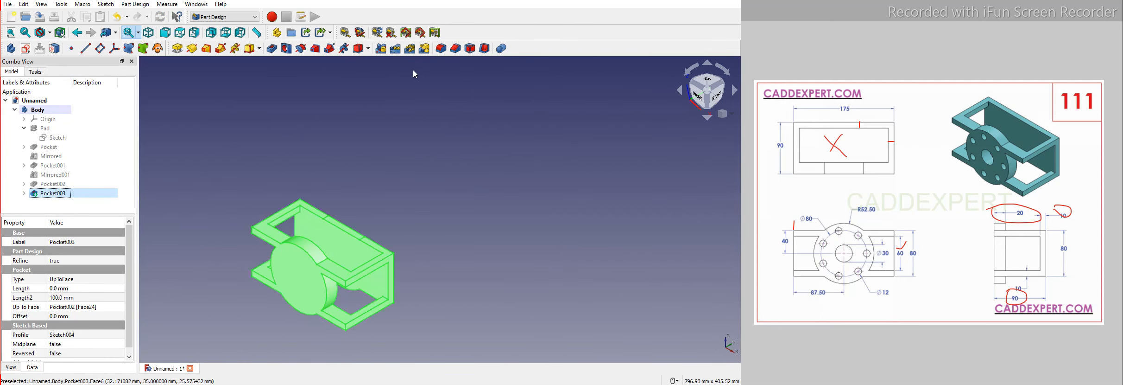
click(381, 49)
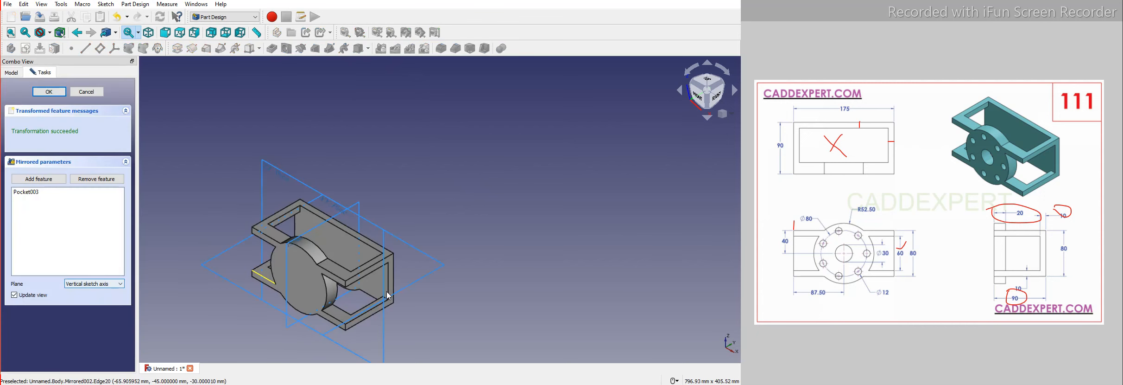
scroll(389, 294, down, 2)
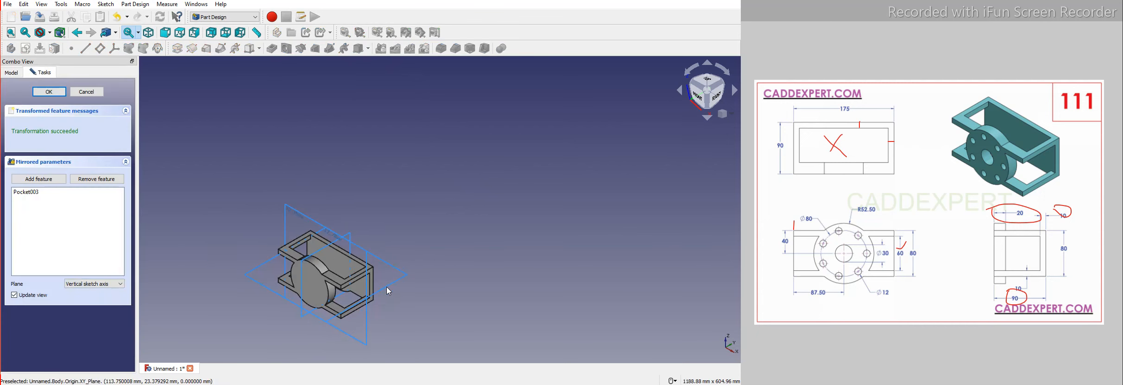
click(94, 284)
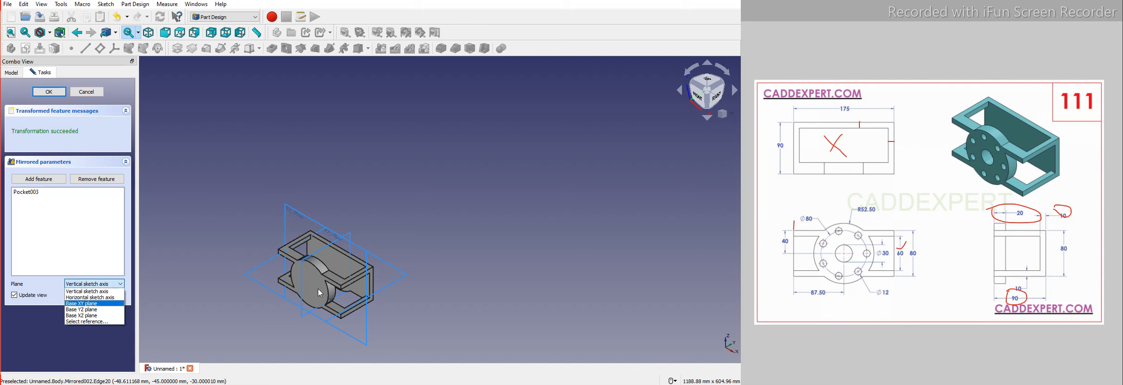
scroll(319, 270, up, 1)
scroll(403, 196, up, 2)
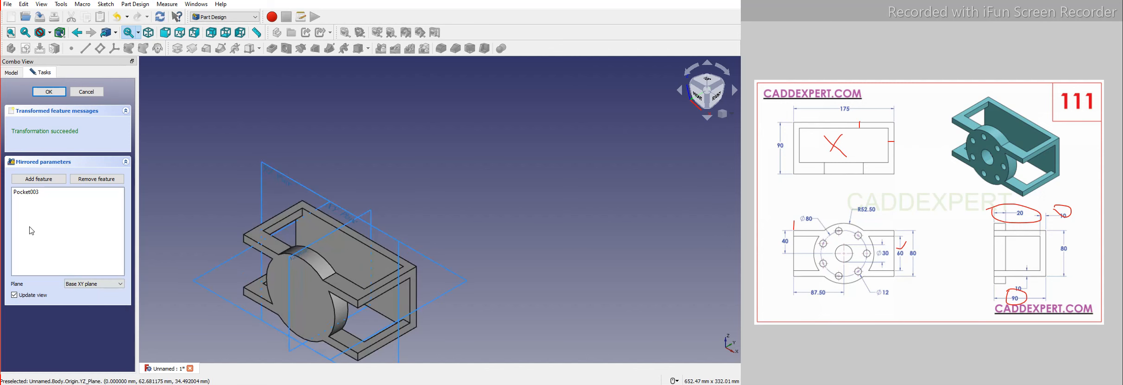
click(48, 92)
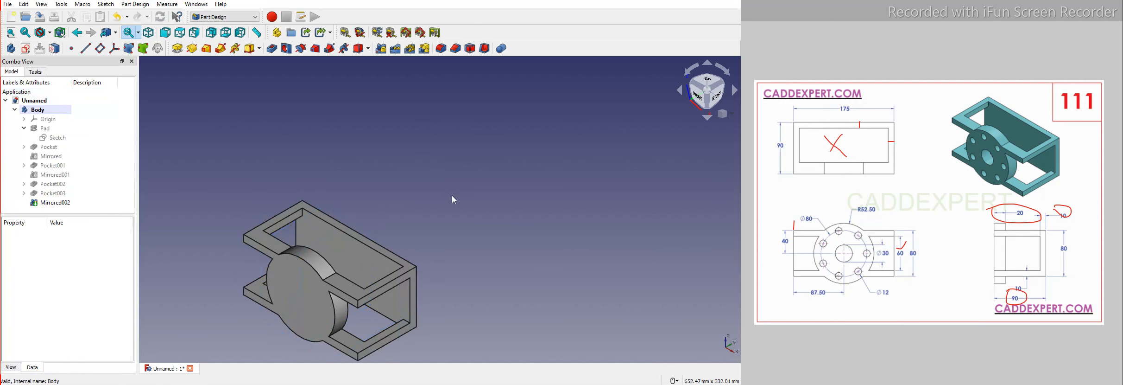
scroll(451, 195, down, 2)
scroll(349, 234, up, 2)
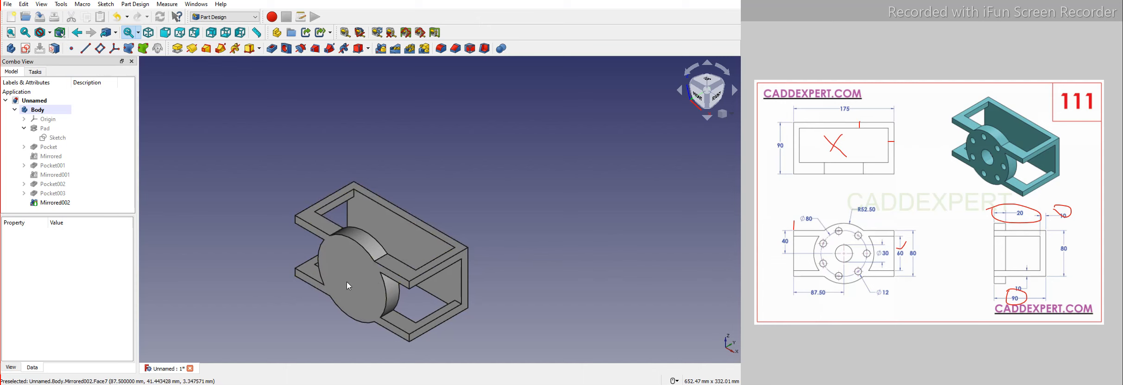
Circle the Ø30 dimension on the reference drawing and sketch a circle about 53 mm in diameter at the origin on the flange's front face.
click(881, 254)
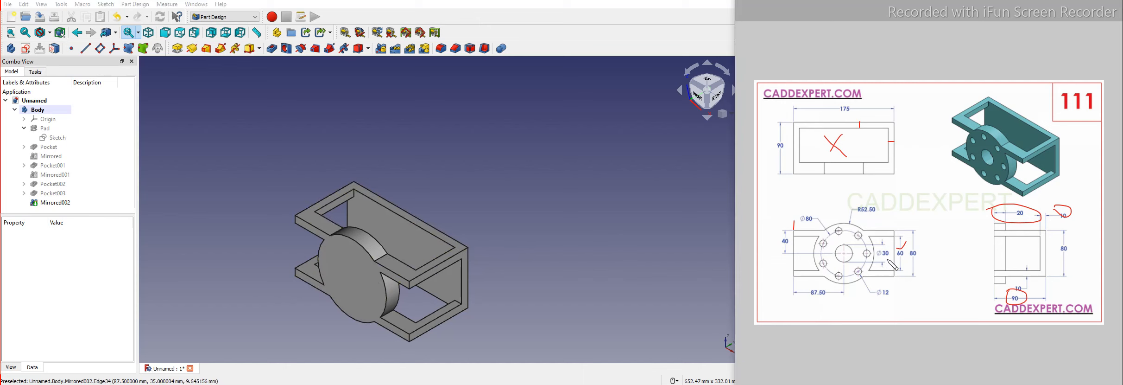
drag(891, 250, 882, 245)
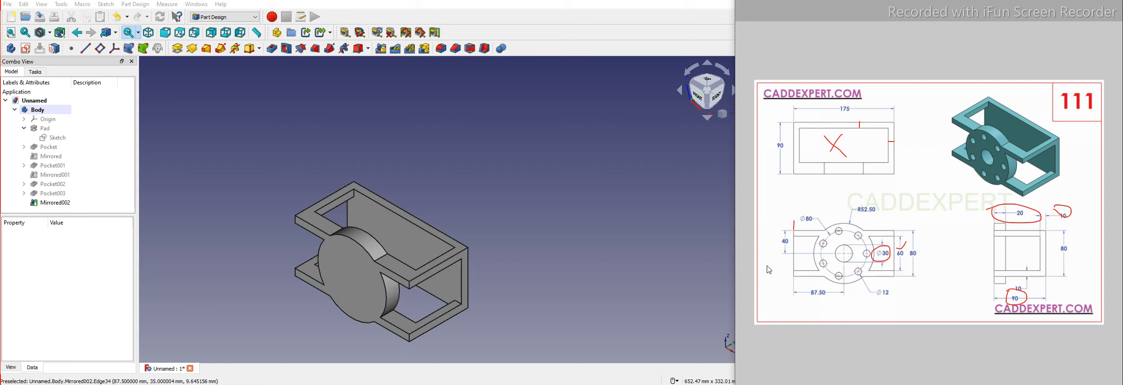
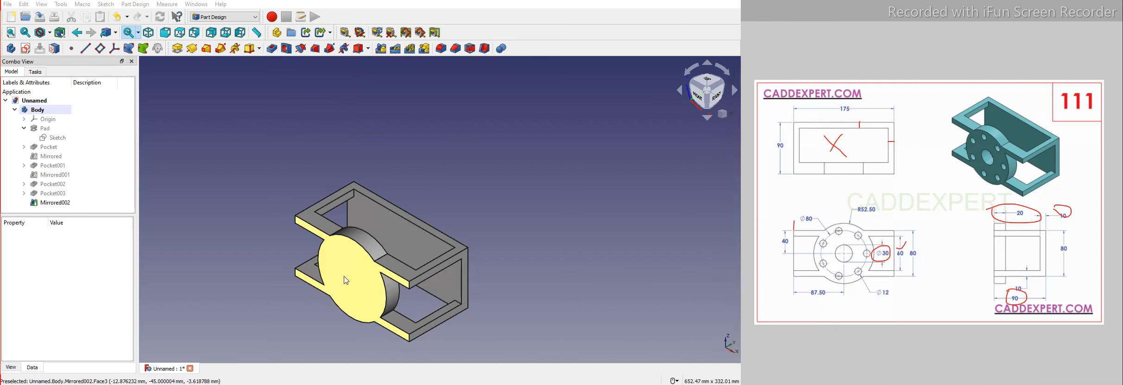
click(308, 241)
click(25, 49)
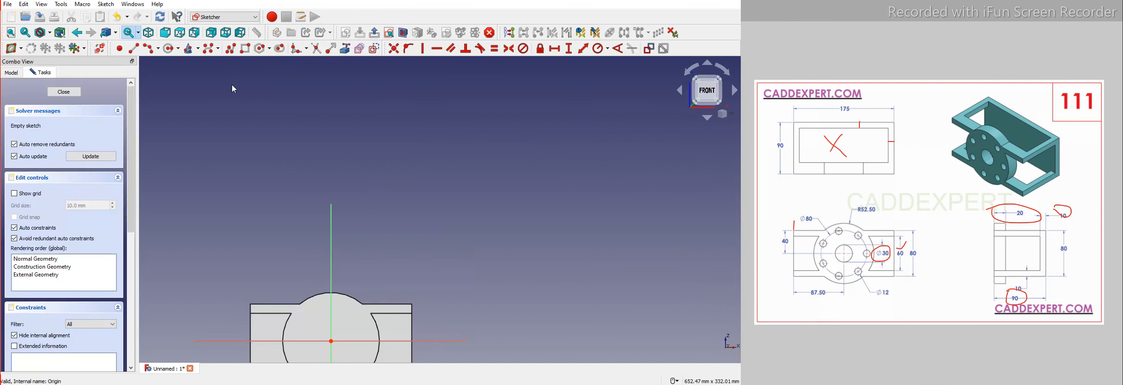
click(171, 49)
click(338, 279)
click(352, 266)
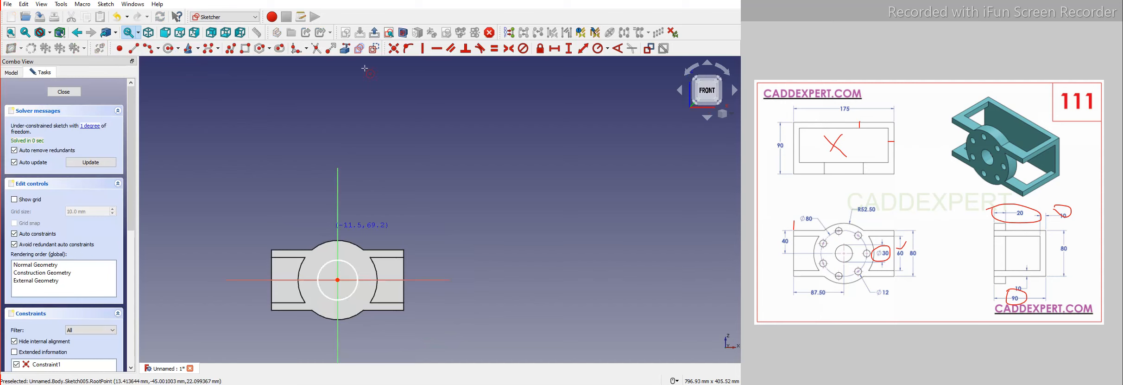
Set the centre circle's diameter to 30 mm, move its dimension label clear of the geometry, and finish the sketch.
click(601, 48)
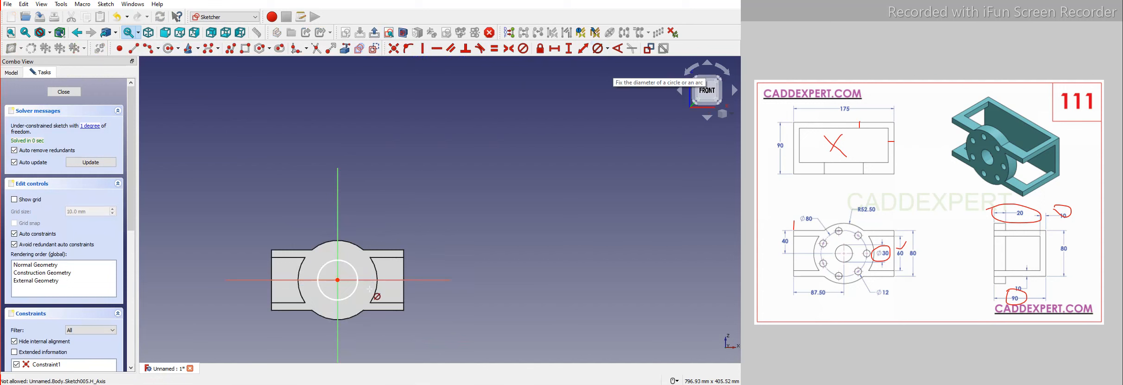
click(352, 267)
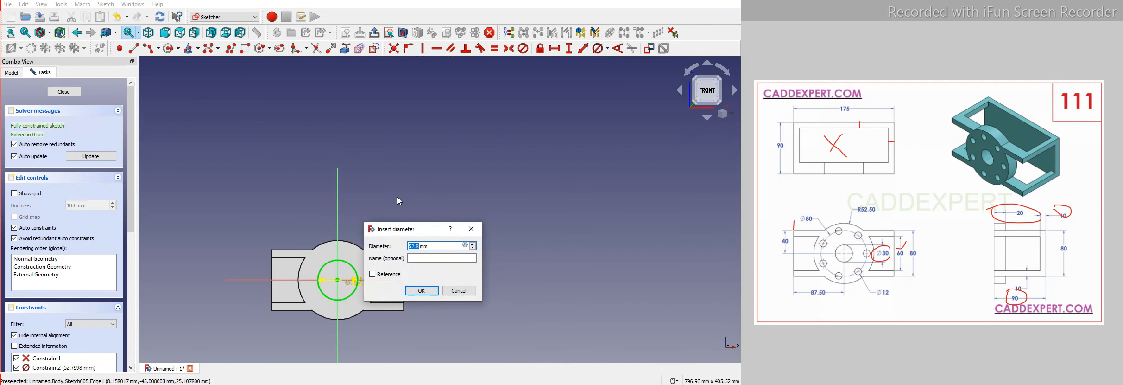
text(30)
key(Return)
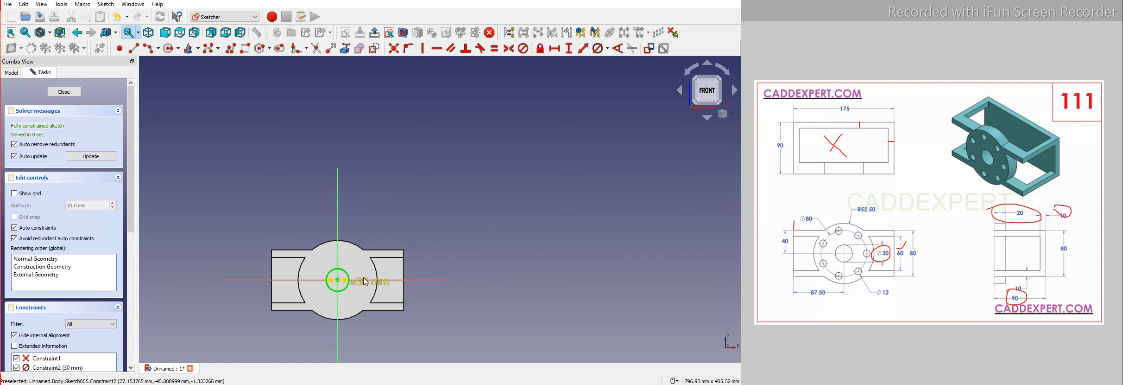
drag(366, 286, 378, 230)
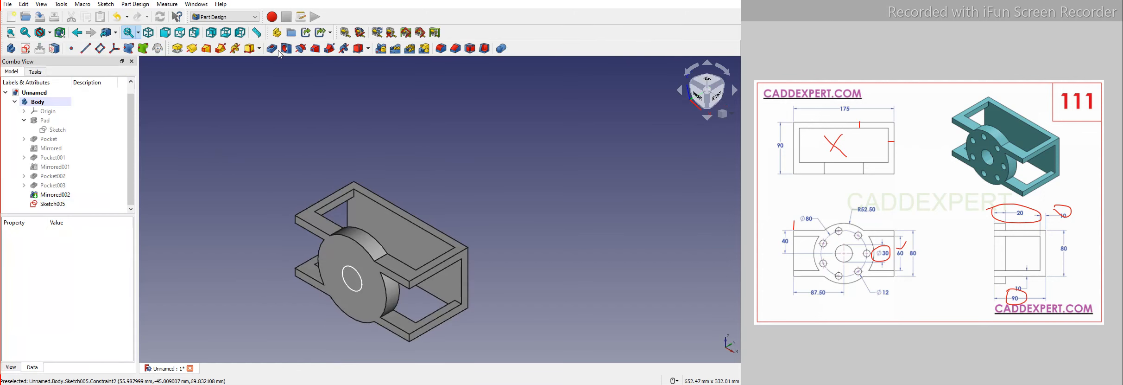
Pocket the 30 mm circle up to the flange's rear face to cut the centre bore.
click(273, 48)
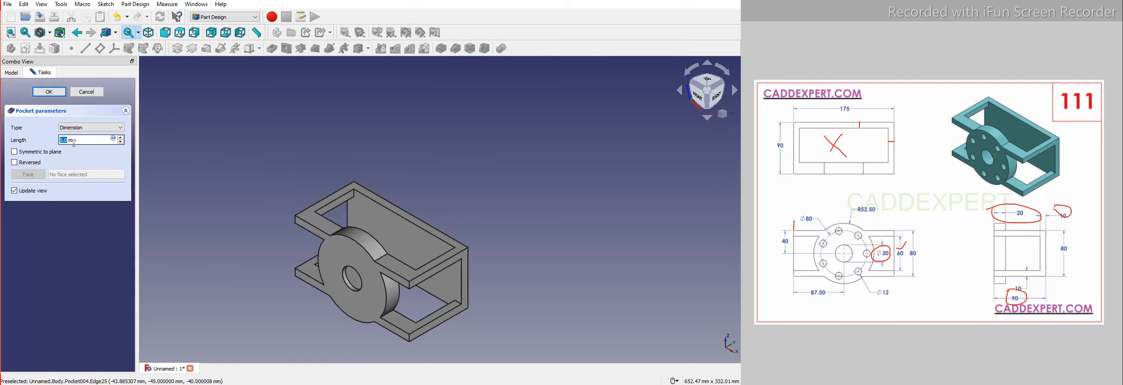
click(90, 127)
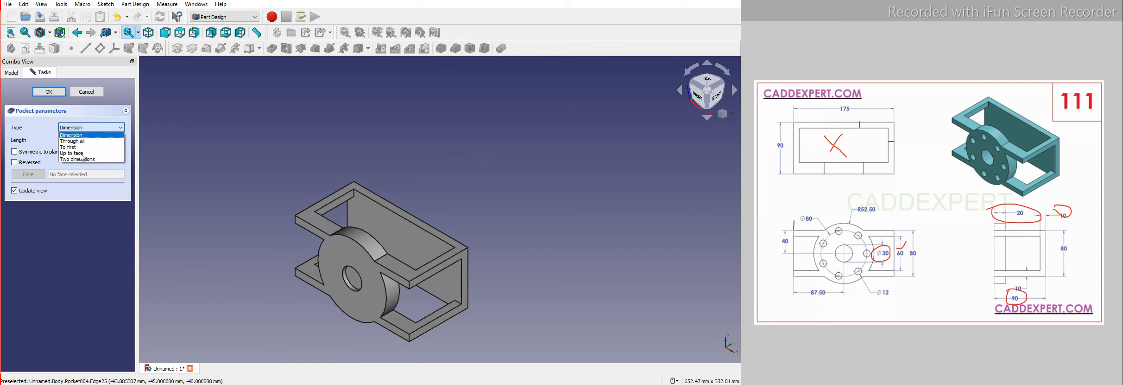
click(82, 152)
middle_drag(495, 197, 489, 167)
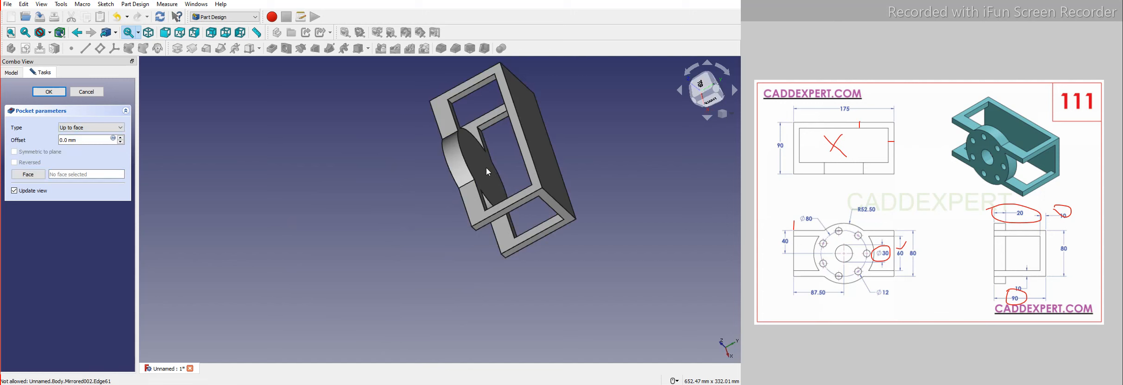
click(43, 92)
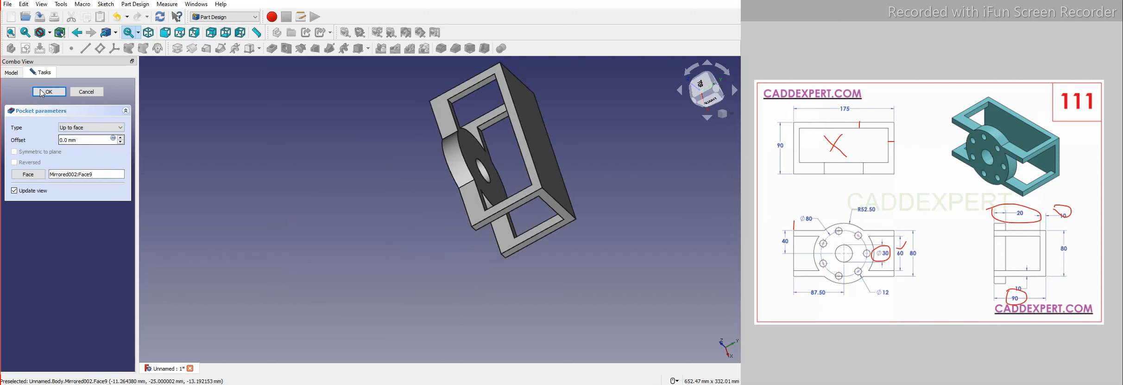
click(225, 214)
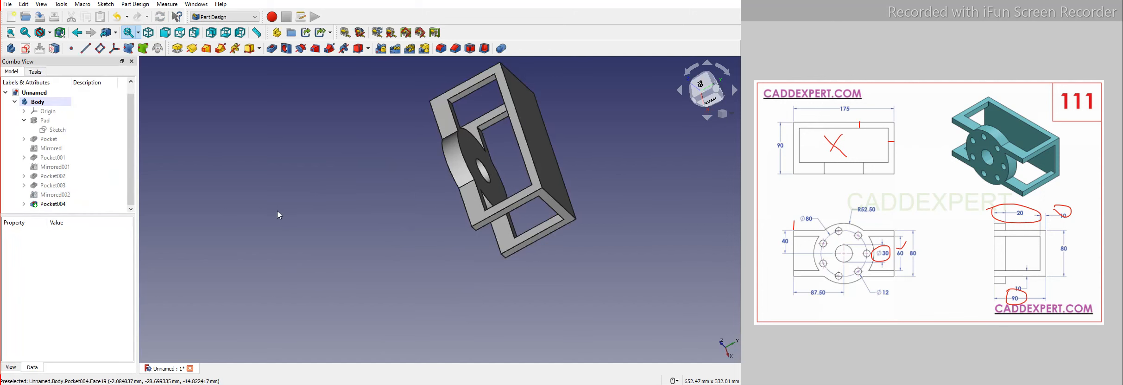
key(0)
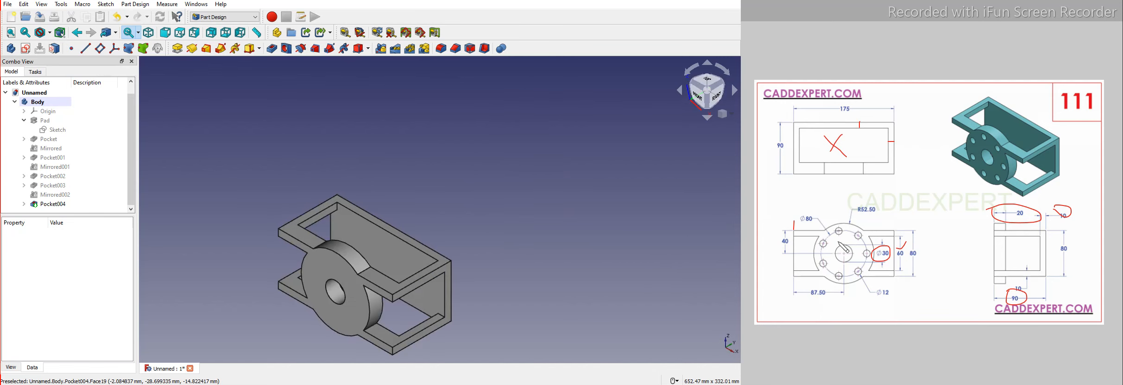
Start a sketch on the flange's front face and mark the bolt hole and its horizontal centreline on the reference drawing.
scroll(853, 297, up, 1)
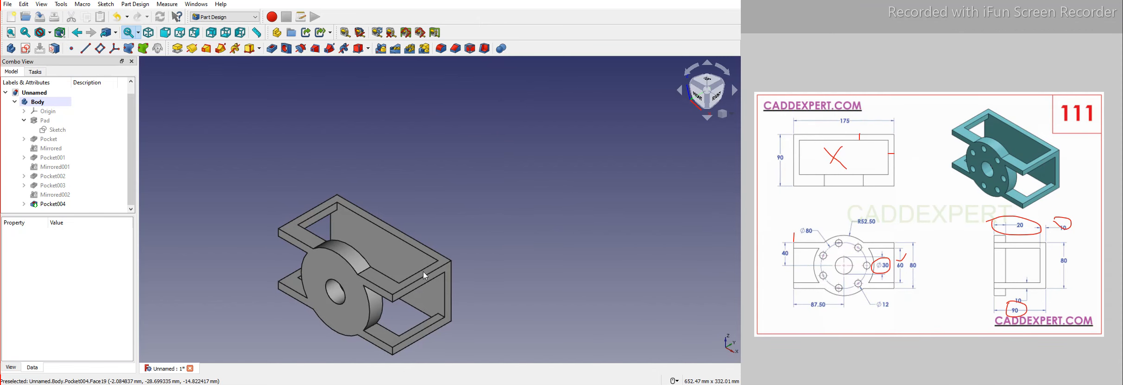
click(318, 263)
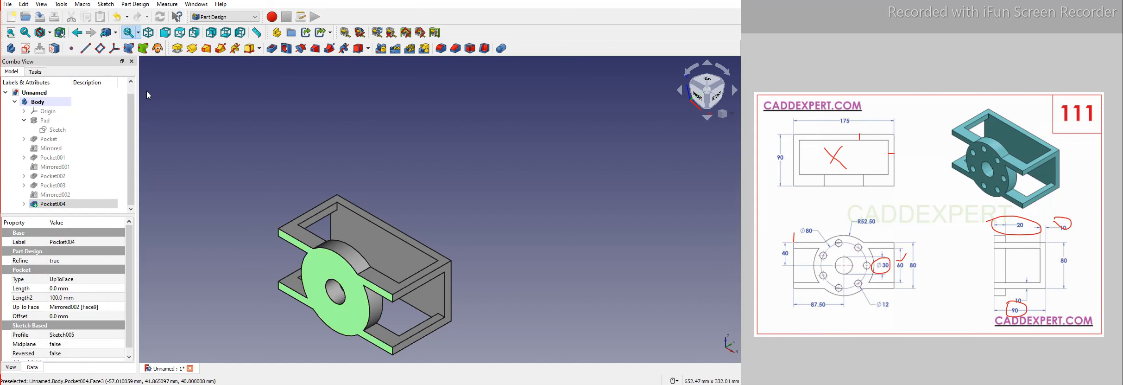
click(25, 48)
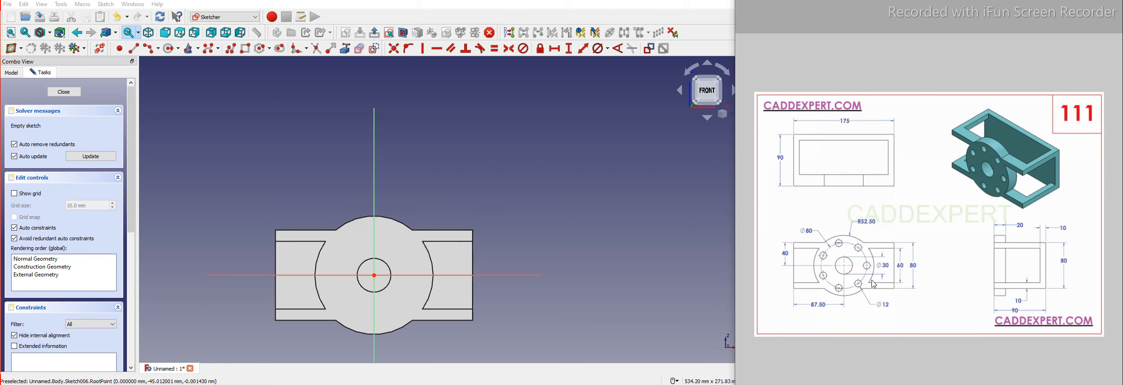
mouse_move(866, 265)
mouse_down()
mouse_move(871, 278)
mouse_move(876, 263)
mouse_move(865, 261)
mouse_up()
drag(931, 264, 796, 265)
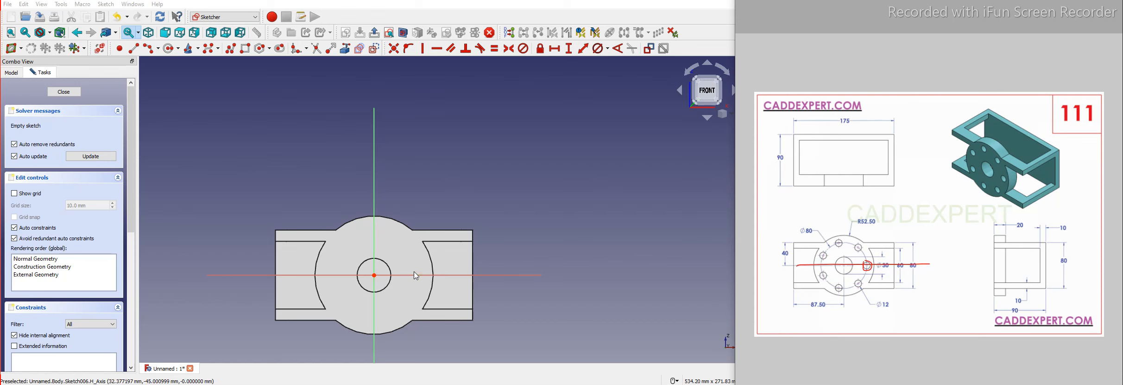
Sketch a circle about 19 mm in diameter centred on the horizontal axis, to the right of the centre bore.
click(169, 49)
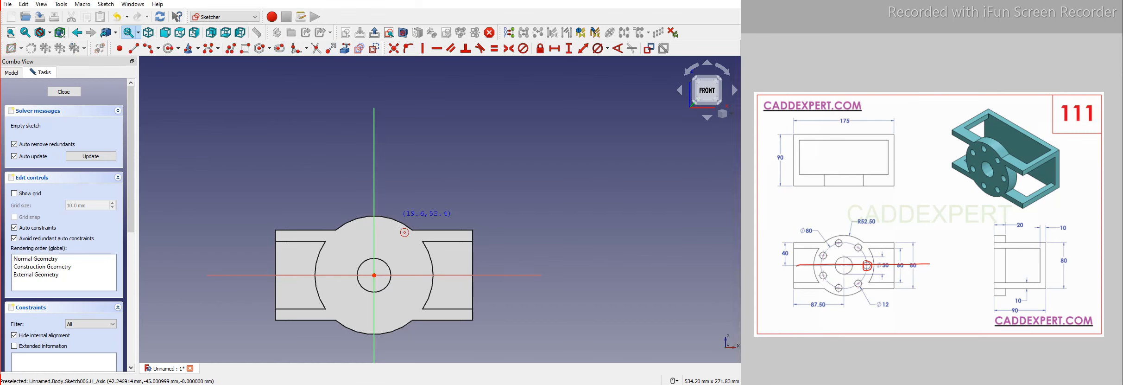
click(414, 275)
click(401, 252)
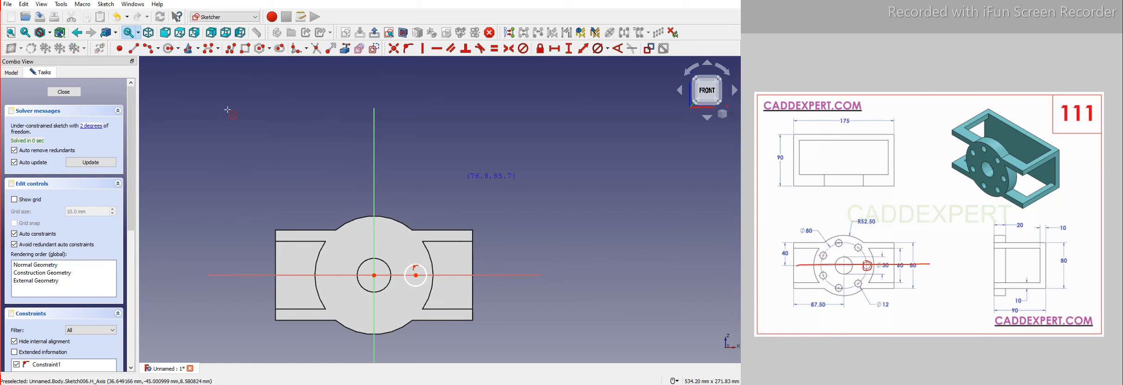
Set the bolt hole circle's diameter to 12 mm and move its dimension label above the flange.
click(421, 267)
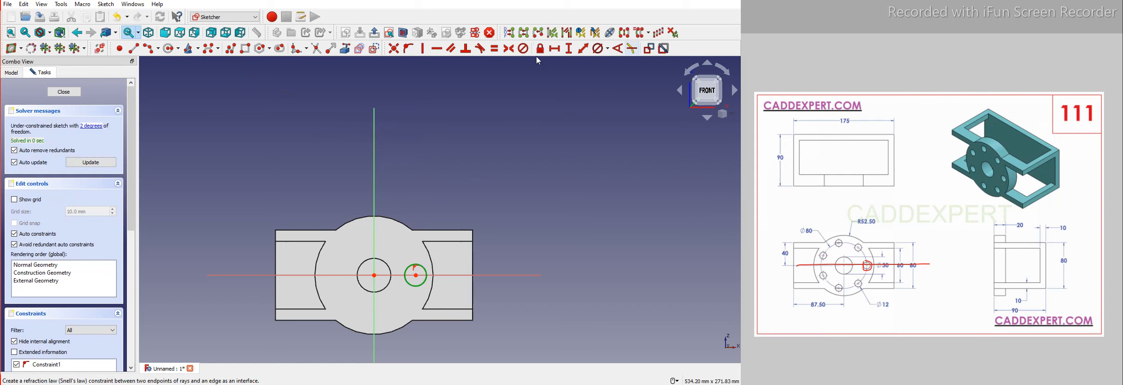
click(608, 49)
click(614, 74)
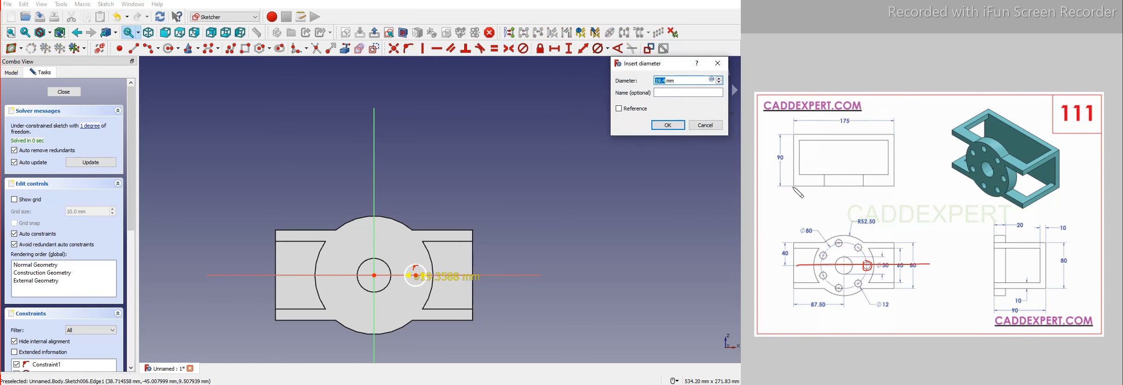
text(12)
key(Return)
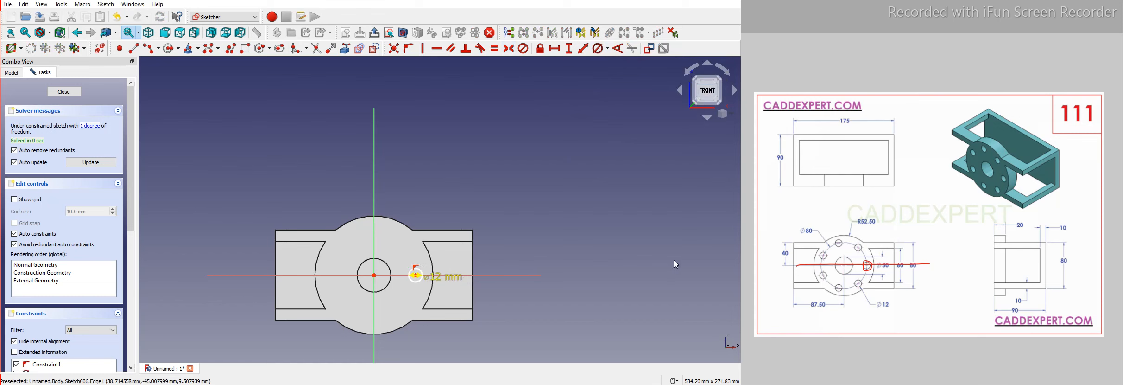
right_click(550, 122)
click(453, 198)
drag(442, 280, 449, 214)
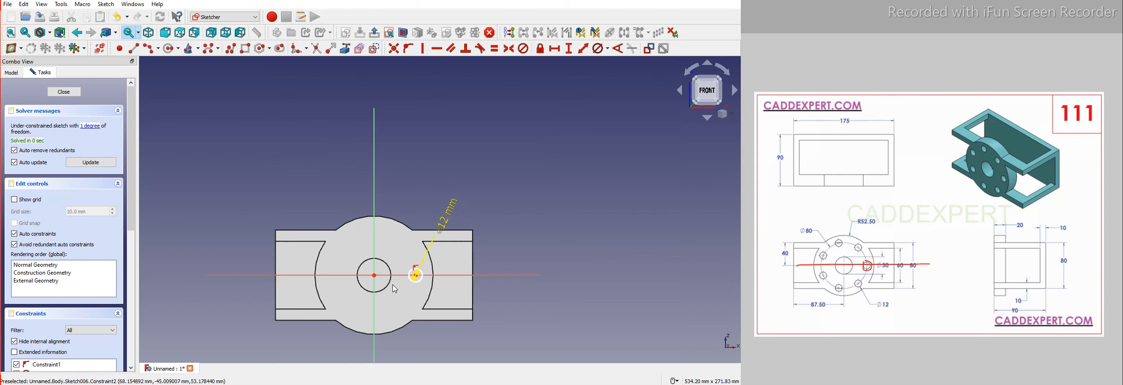
scroll(393, 286, up, 3)
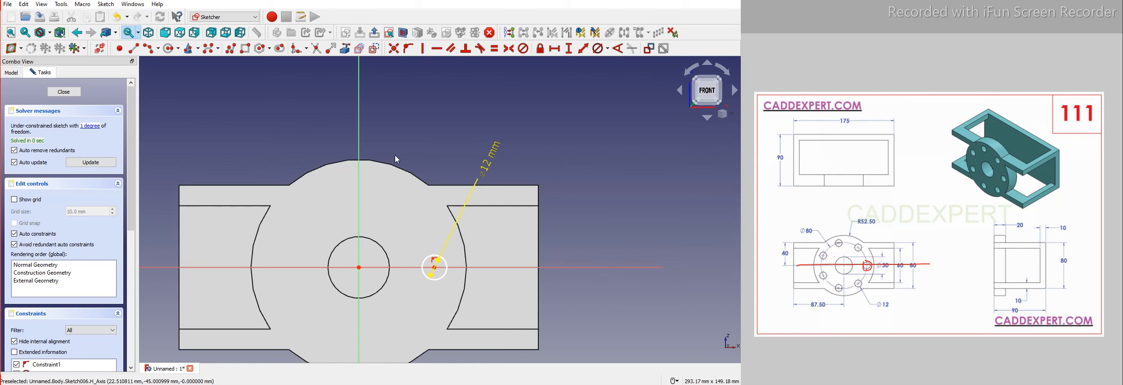
scroll(384, 95, down, 3)
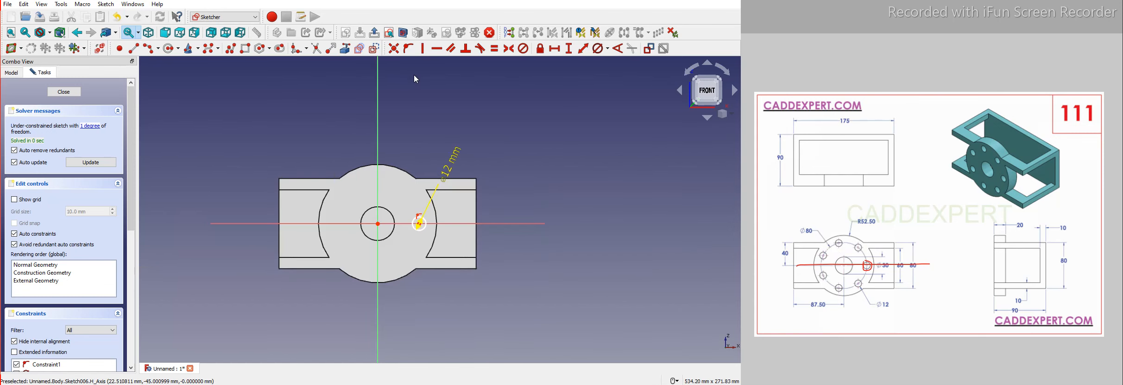
Sketch a circle centred on the origin of the flange sketch and set its diameter to 80 mm.
click(170, 49)
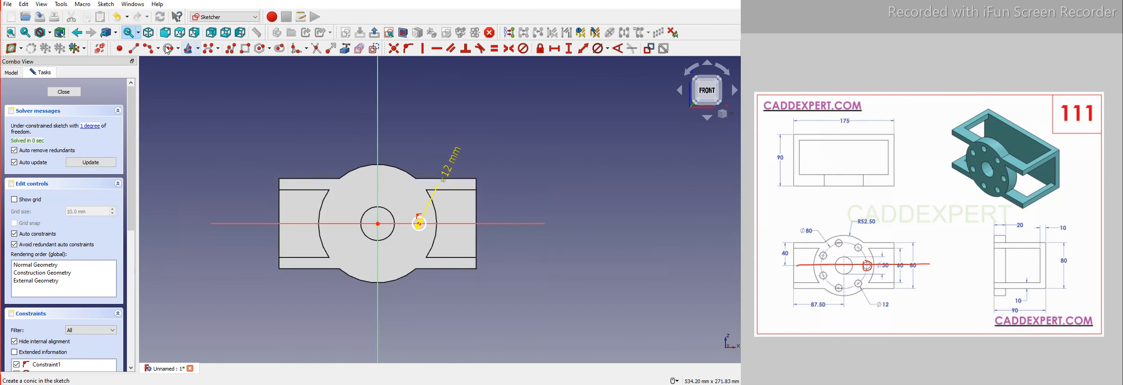
click(378, 224)
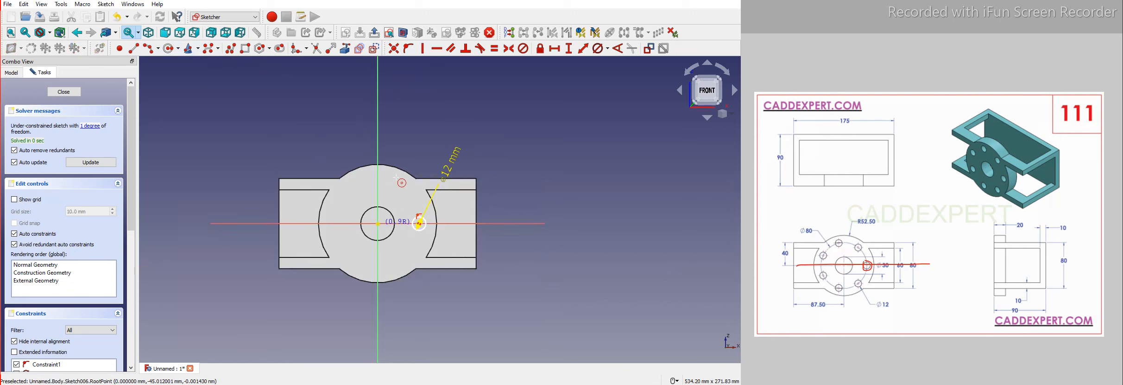
right_click(478, 139)
click(399, 180)
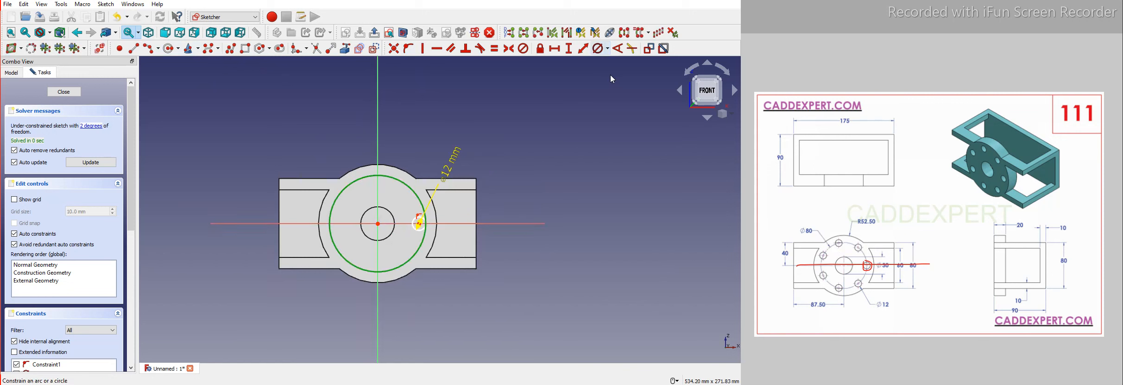
click(600, 48)
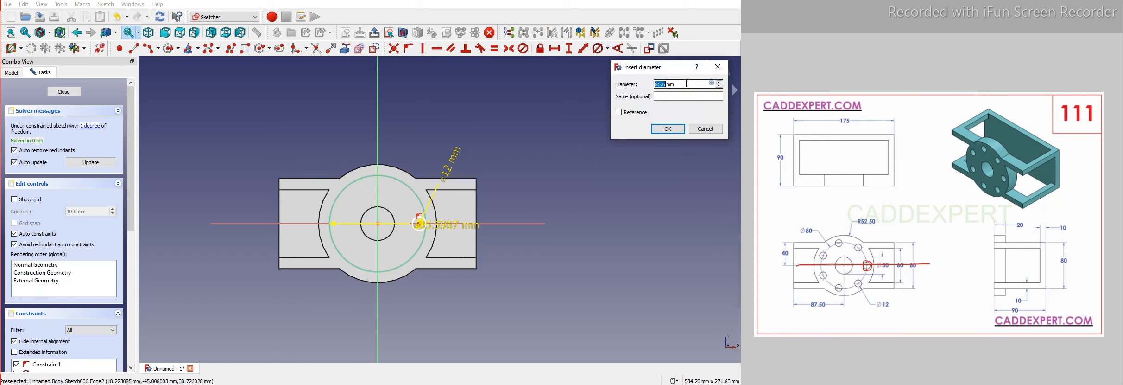
text(80)
key(Return)
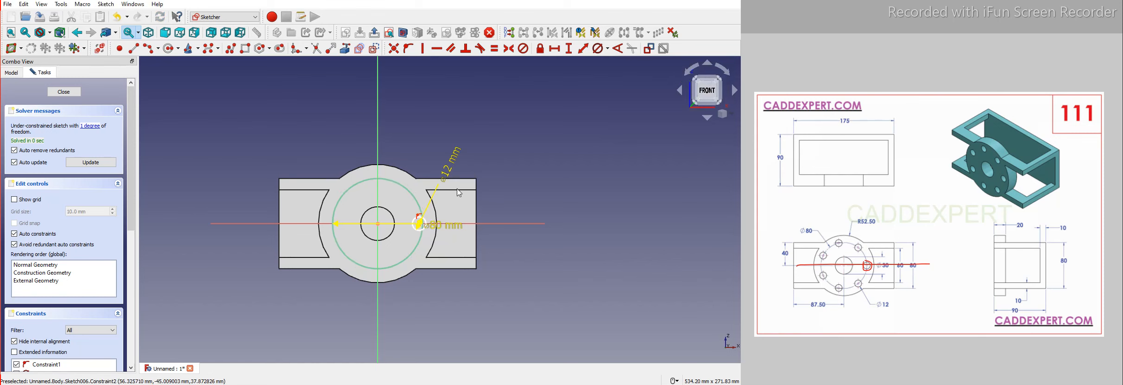
Convert the 80 mm circle to construction geometry.
scroll(396, 180, up, 3)
click(389, 185)
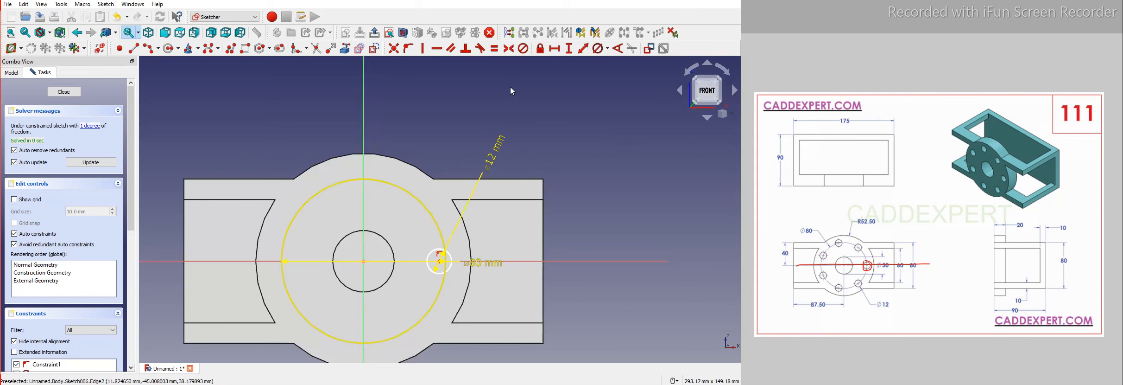
click(345, 48)
Constrain the 12 mm circle's centre onto the 80 mm construction circle and close the sketch.
scroll(412, 147, down, 2)
scroll(391, 179, up, 2)
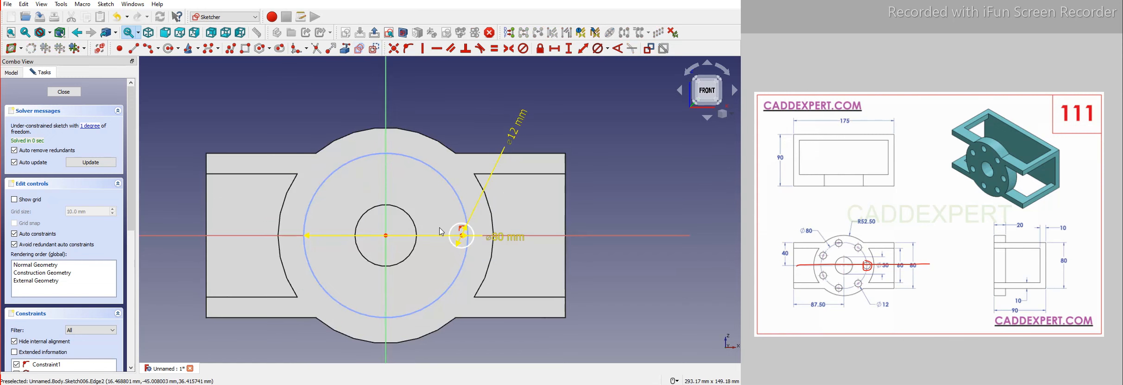
scroll(441, 232, up, 3)
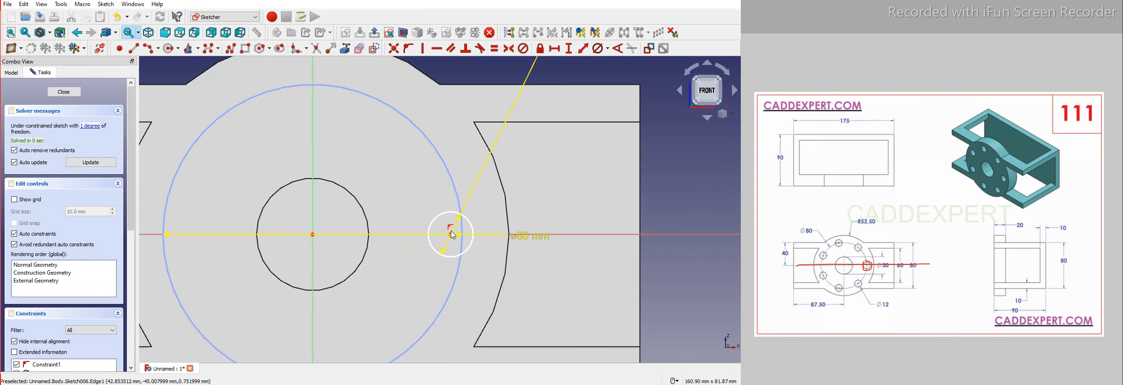
click(458, 206)
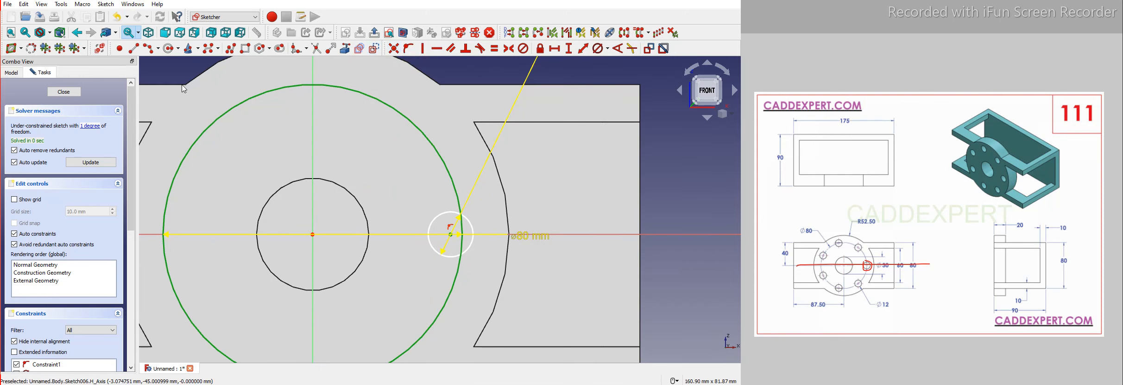
click(408, 48)
scroll(445, 139, down, 3)
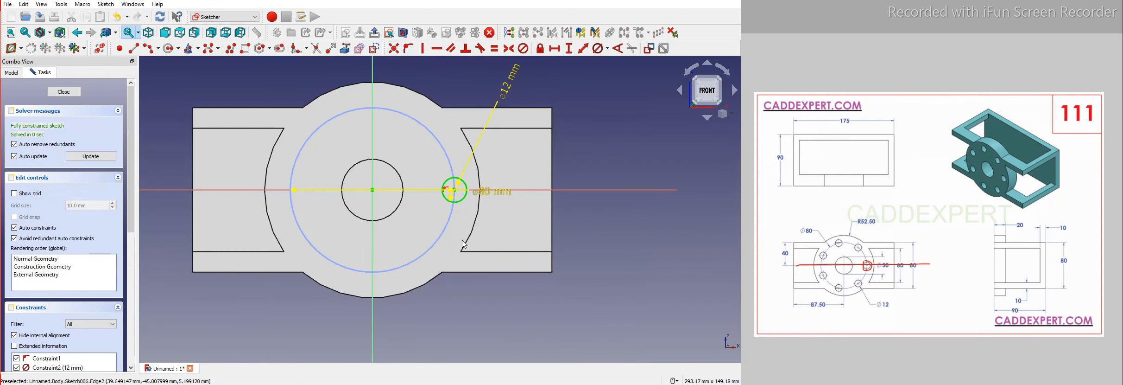
scroll(366, 248, down, 2)
click(64, 92)
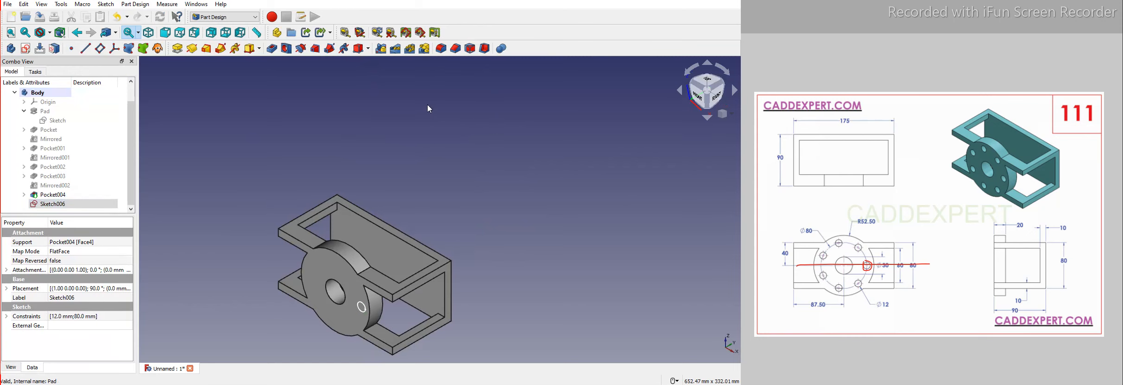
Cut a hole from the bolt hole sketch with a 12 mm diameter and a 20 mm dimension depth.
click(319, 108)
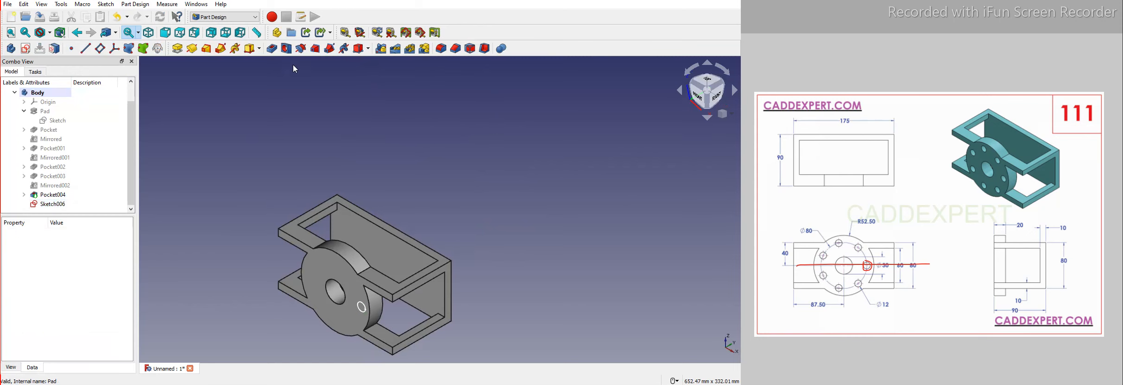
click(286, 48)
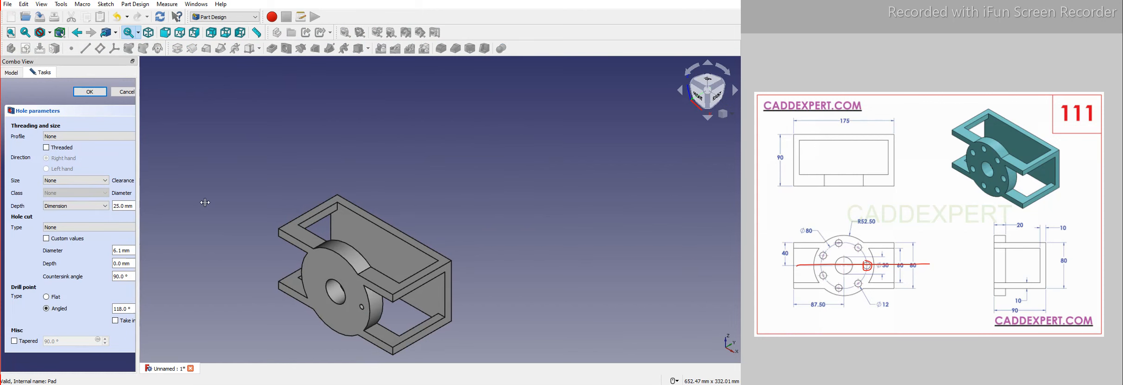
drag(205, 202, 207, 196)
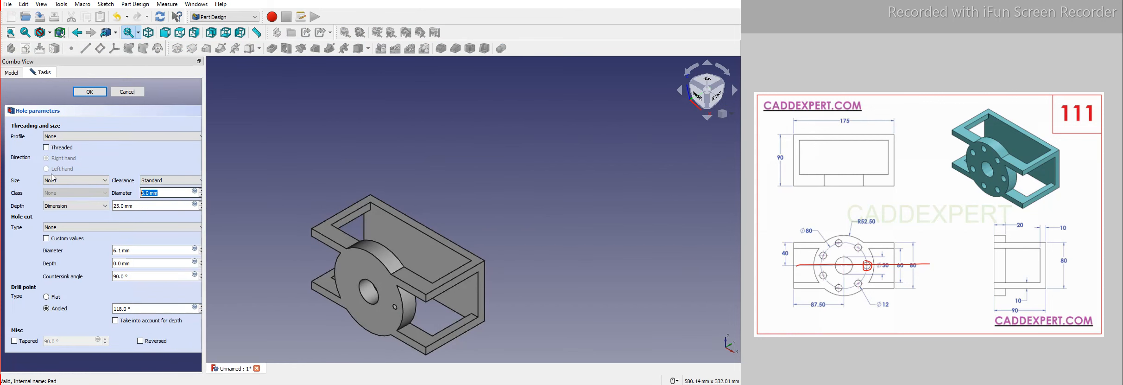
text(12)
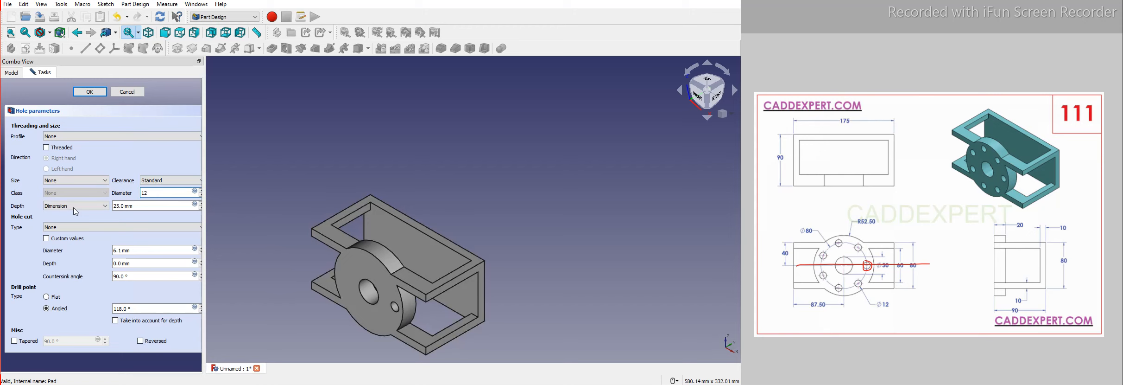
click(74, 208)
click(74, 213)
drag(88, 205, 56, 201)
text(20)
click(319, 167)
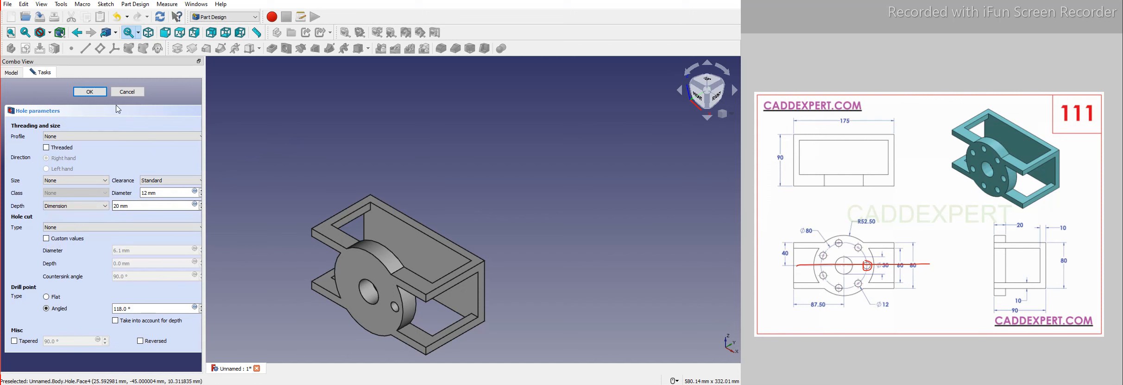
click(90, 92)
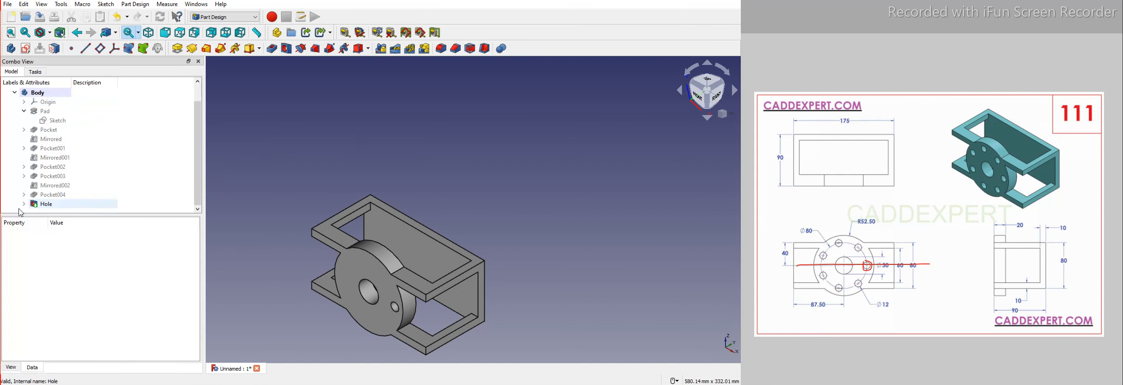
Create a polar pattern of the hole around the normal sketch axis with 7 occurrences over 360°.
click(46, 204)
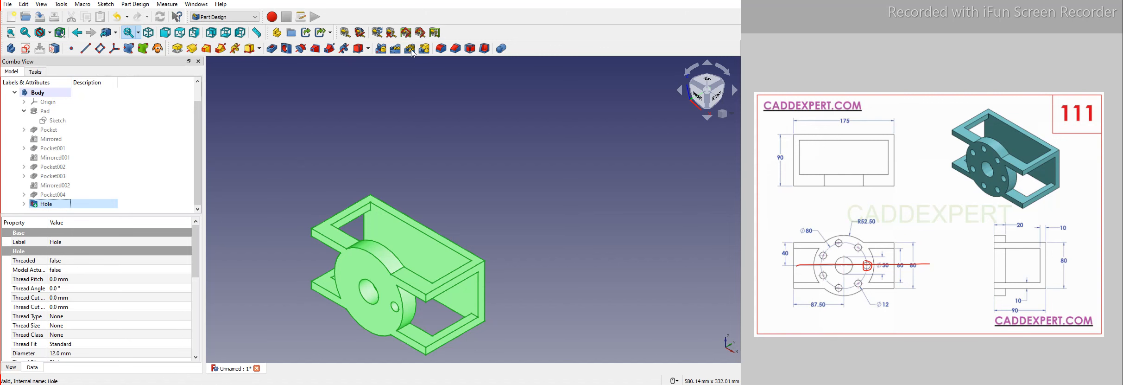
click(410, 49)
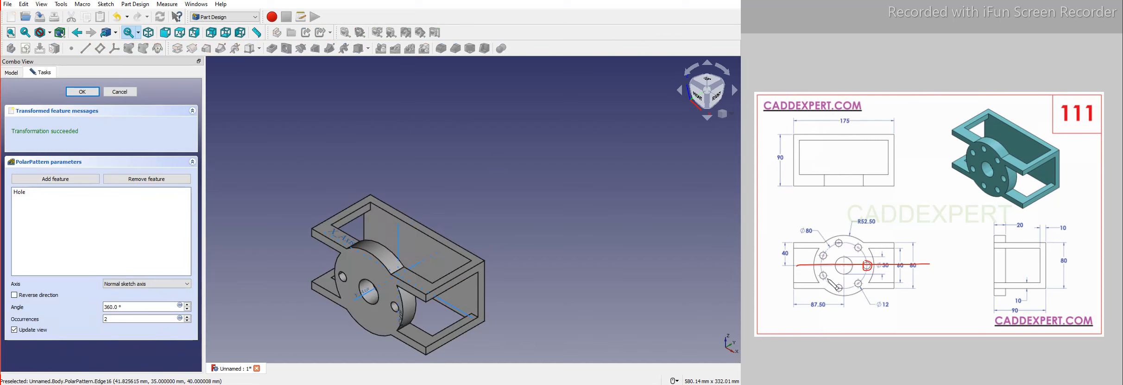
double_click(119, 319)
text(7)
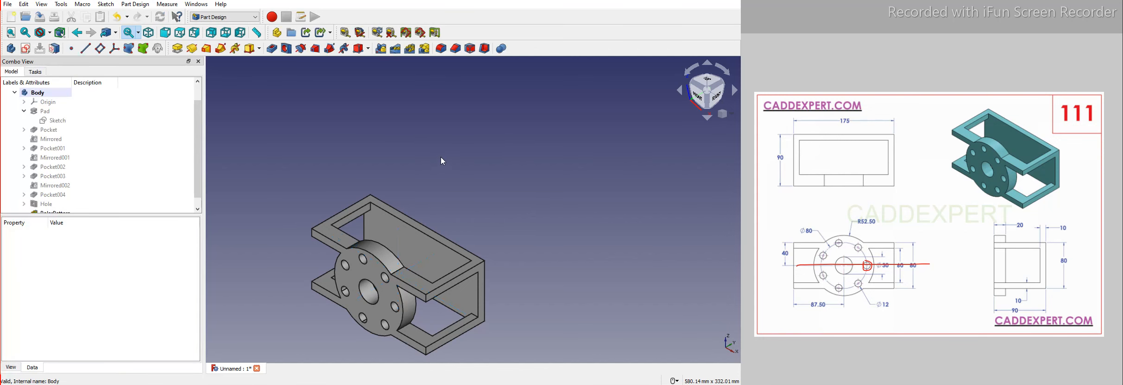
Enlarge the model tree to show every feature and draw a tick mark beside the isometric view on the reference drawing.
scroll(441, 157, down, 1)
scroll(452, 301, up, 2)
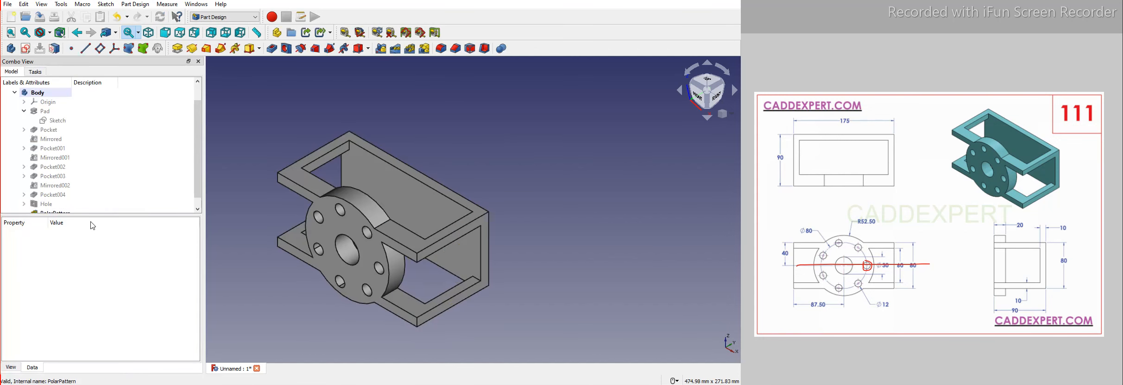
drag(93, 216, 96, 262)
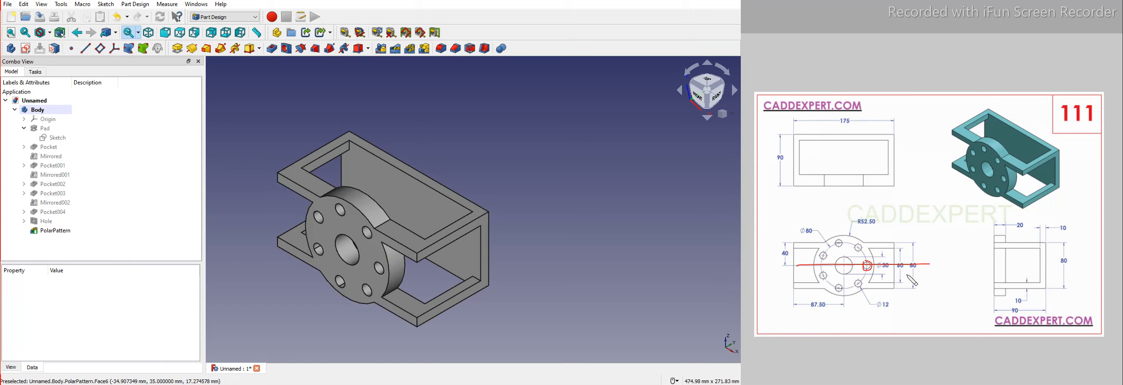
click(935, 147)
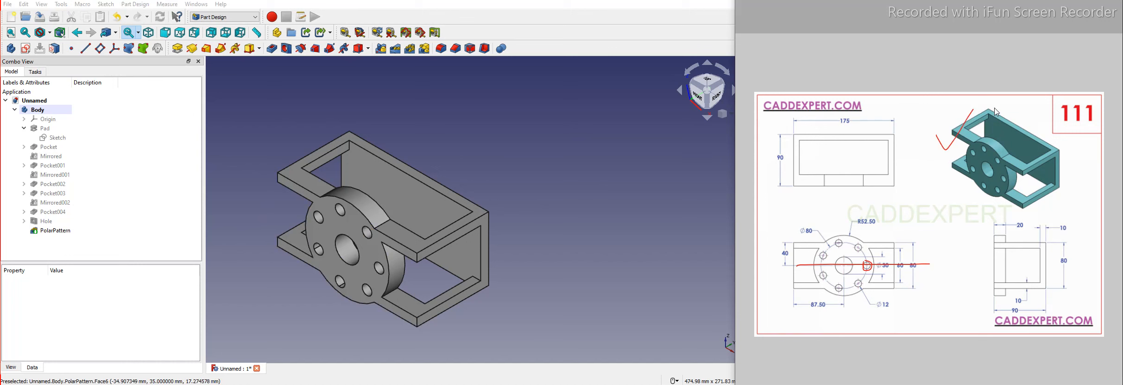
Change the body's shape colour to a muted green in its display properties.
click(41, 111)
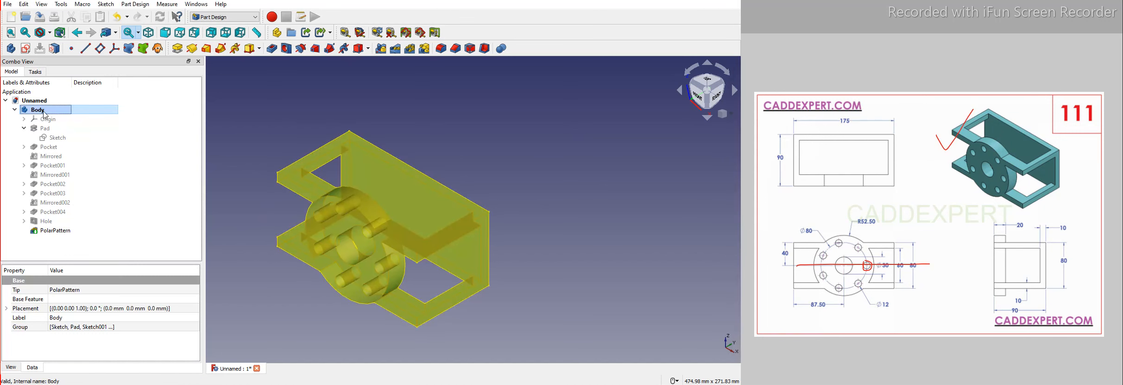
right_click(41, 111)
click(72, 143)
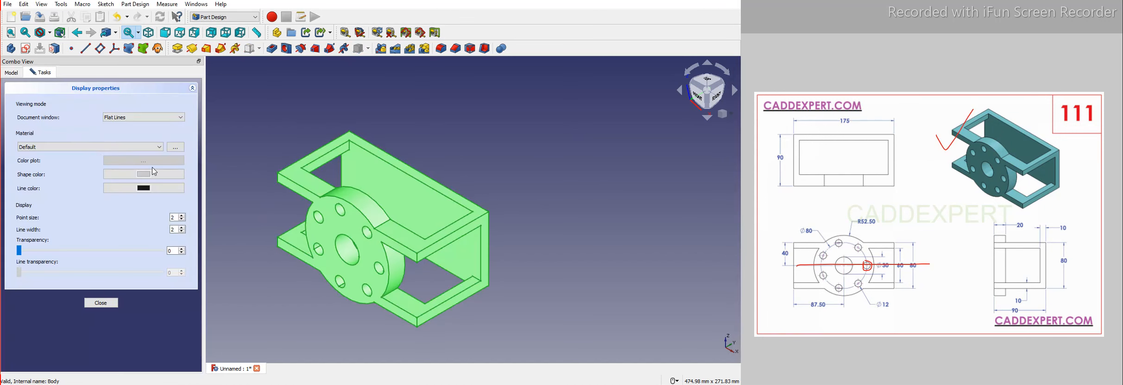
click(146, 180)
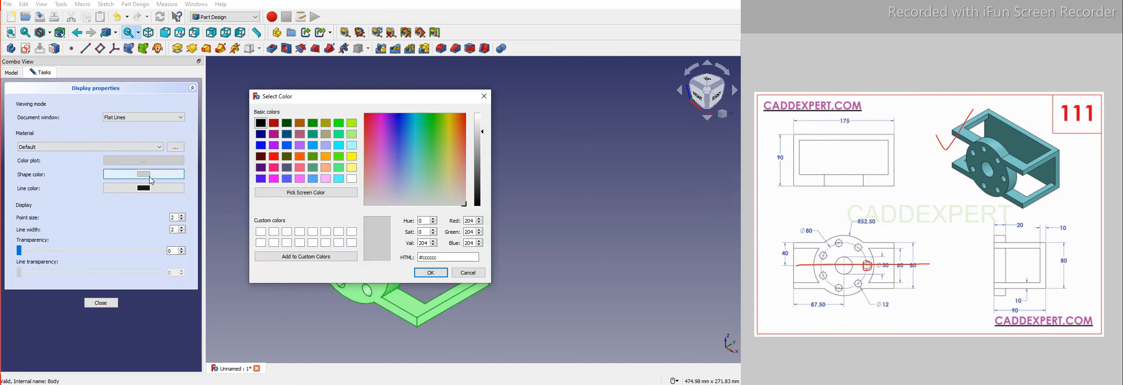
click(313, 167)
click(431, 272)
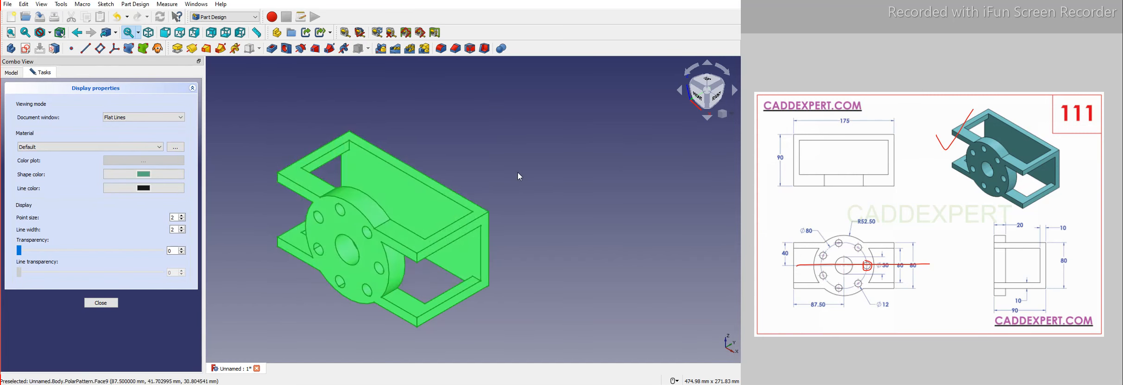
click(519, 175)
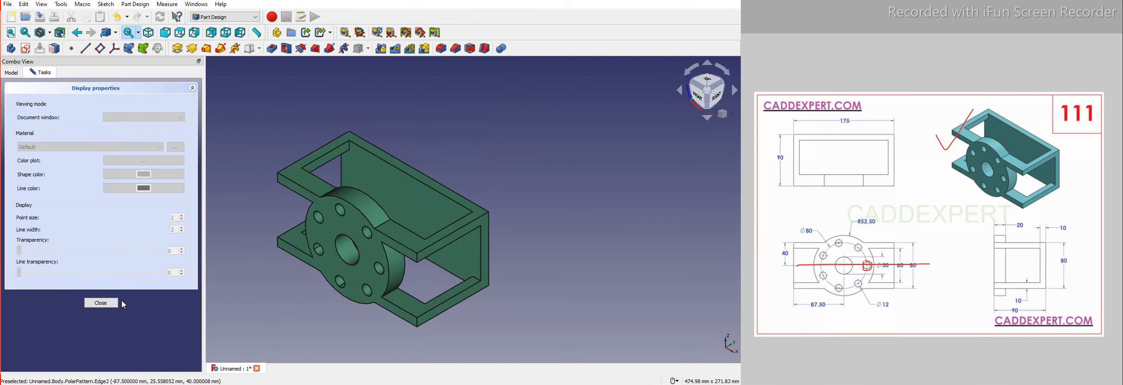
click(109, 303)
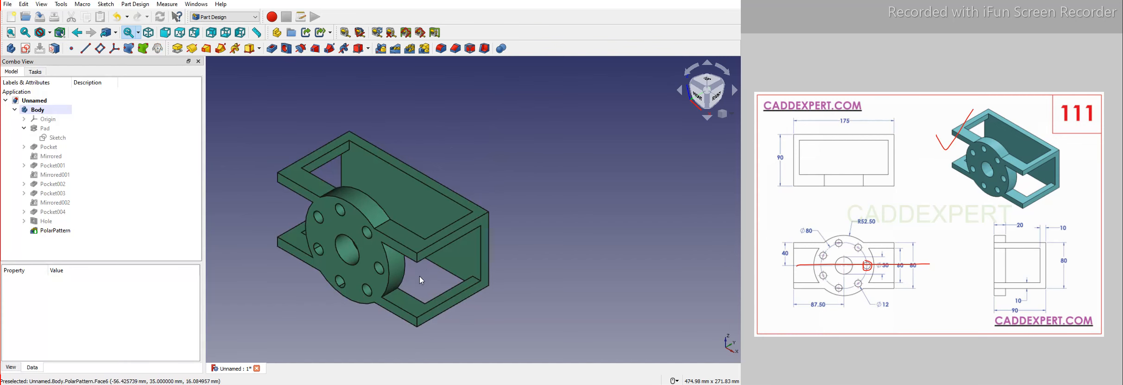
scroll(419, 276, up, 2)
scroll(391, 139, down, 2)
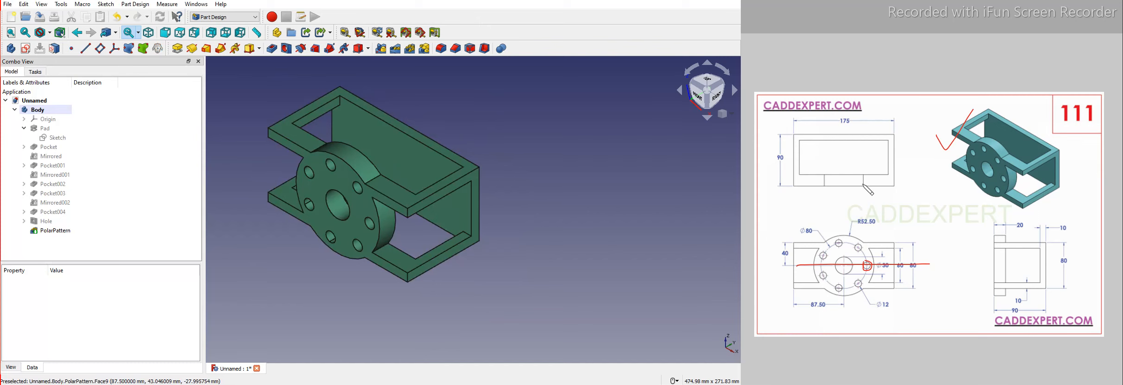